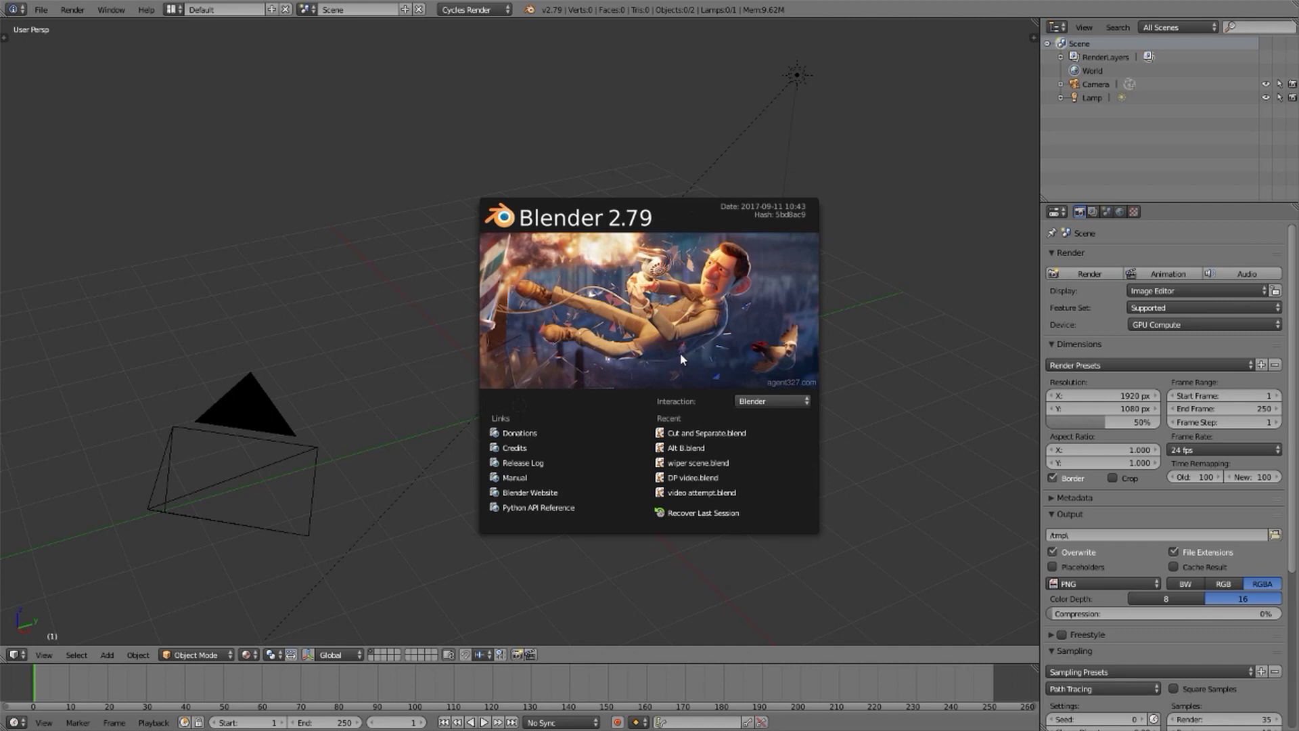
Step: Open Cut and Separate.blend, show the tool shelf, and view layer 2's torus knot in Right Ortho
click(704, 437)
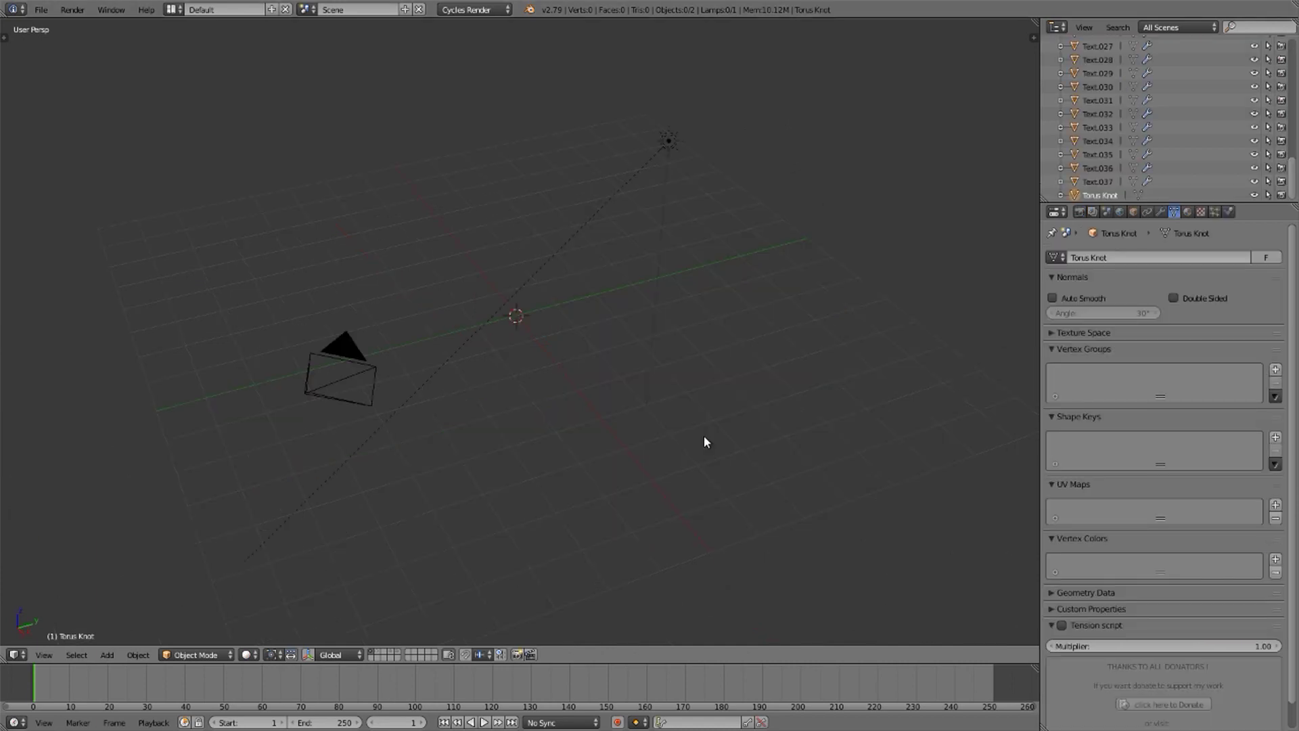
key(t)
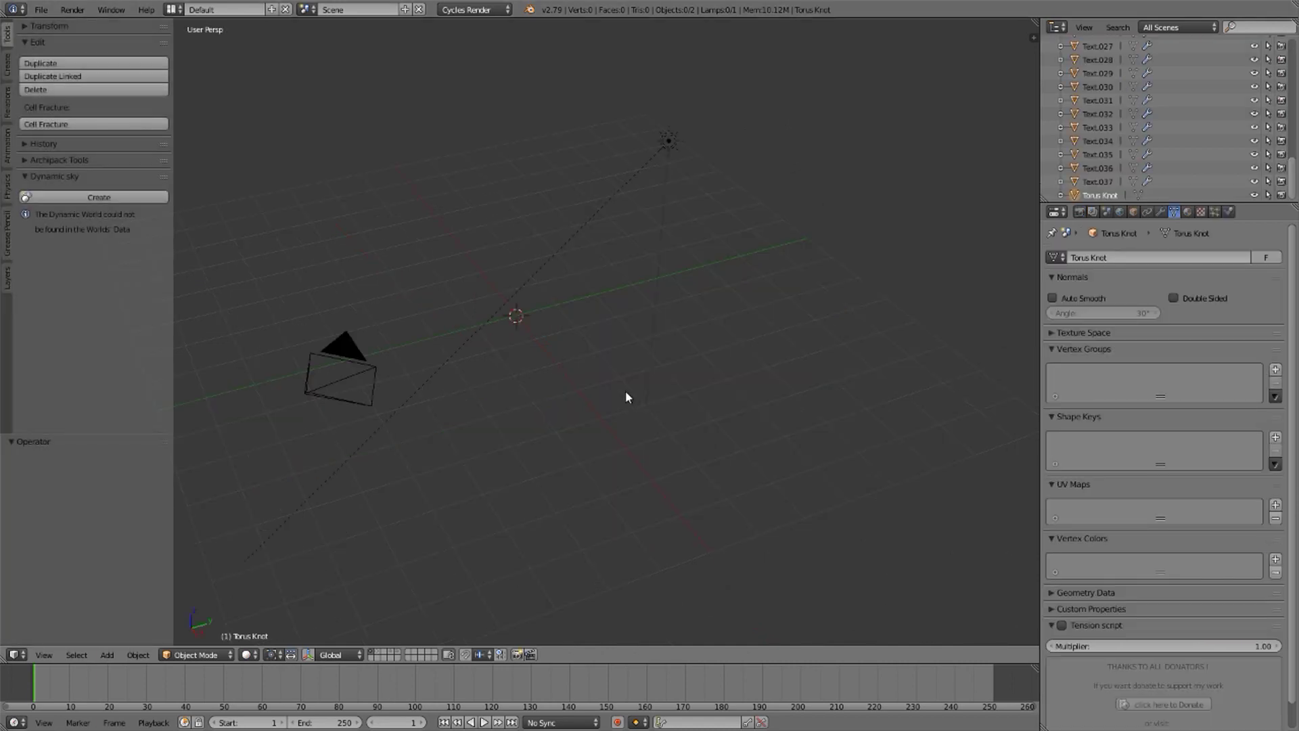
key(2)
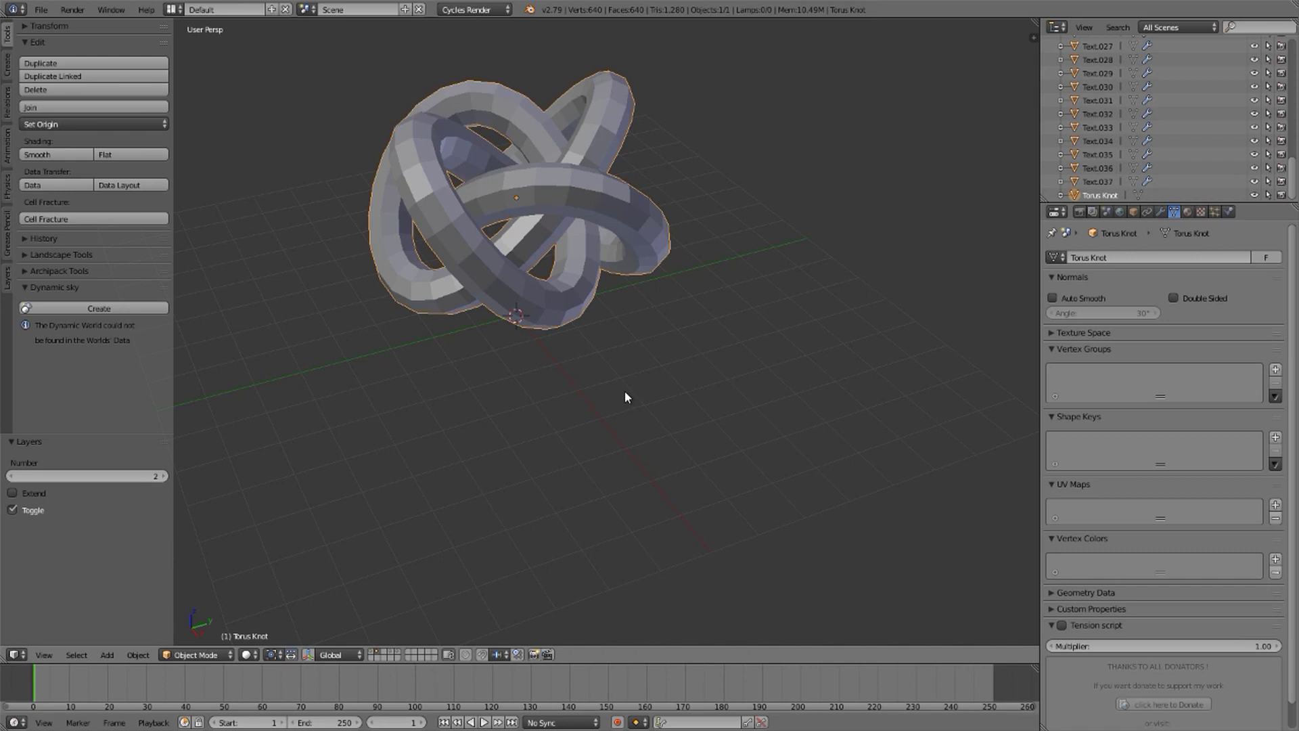
key(KP_3)
key(KP_5)
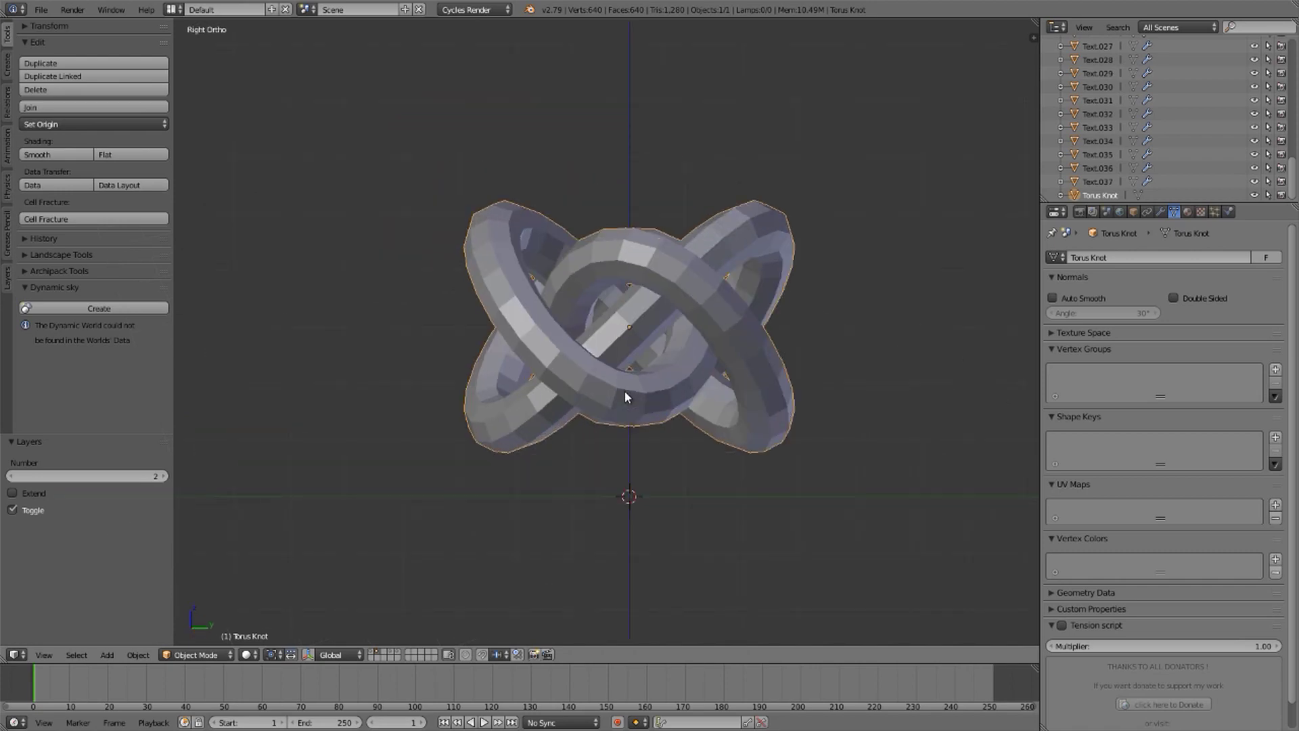
Step: Zoom in to frame the knot, then switch to the empty layer 3
scroll(666, 314, up, 3)
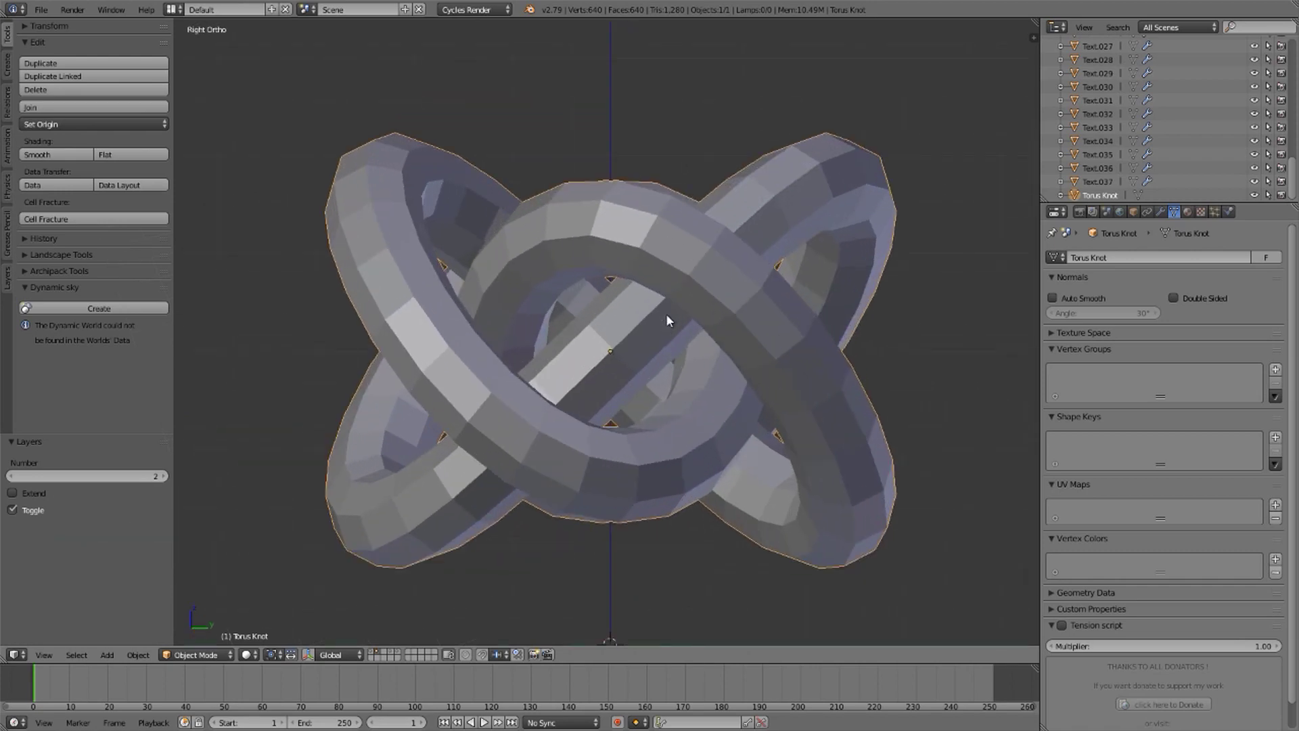
shift+middle_drag(665, 314, 590, 302)
key(KP_3)
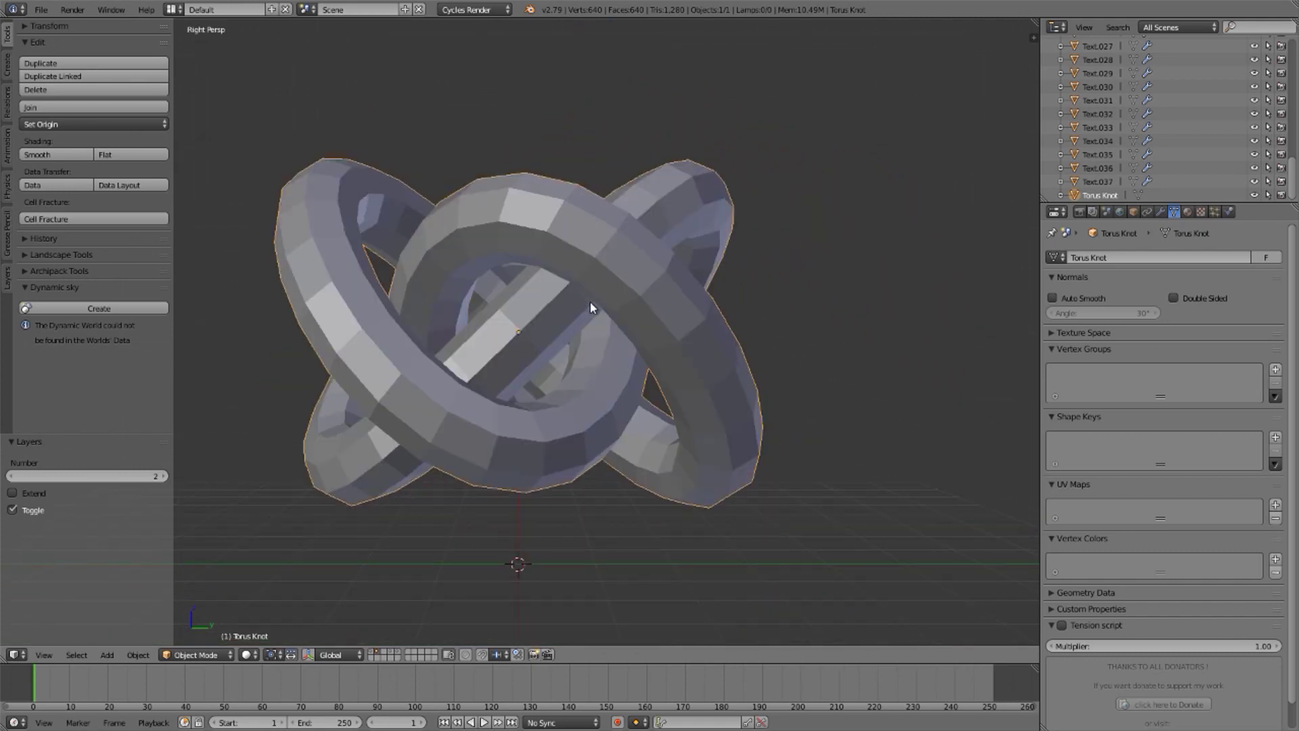
key(KP_5)
shift+middle_drag(594, 305, 570, 290)
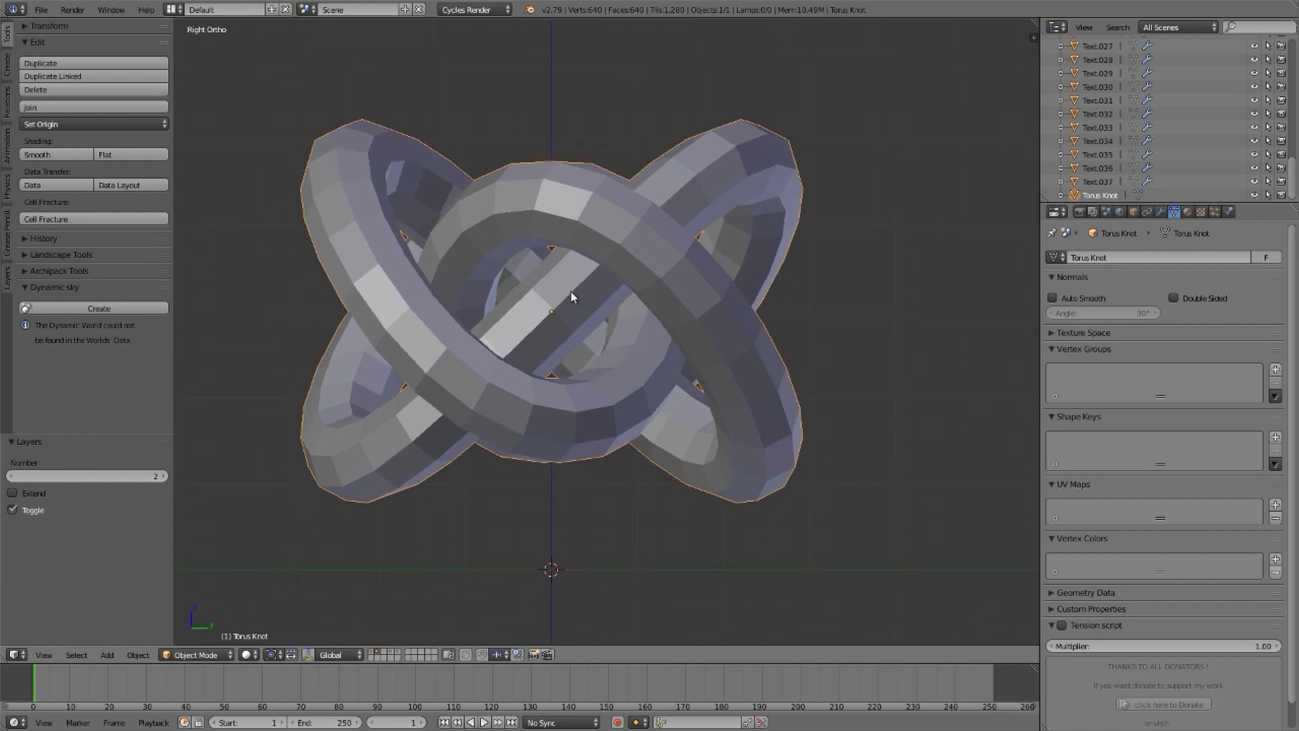
key(3)
middle_drag(571, 290, 594, 382)
Step: Add a plane on layer 3 with the transform gizmo shown, checking it against the layer 2 knot
key(shift+a)
mouse_move(594, 382)
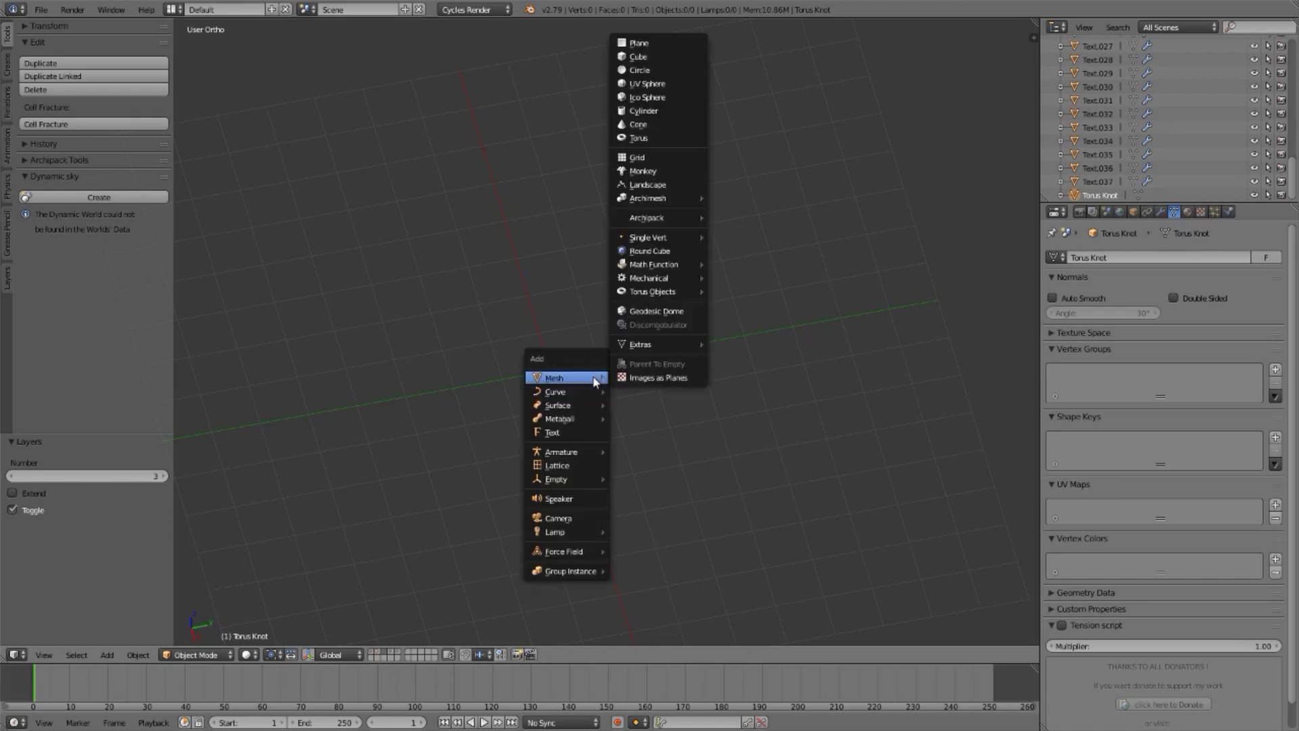
click(661, 44)
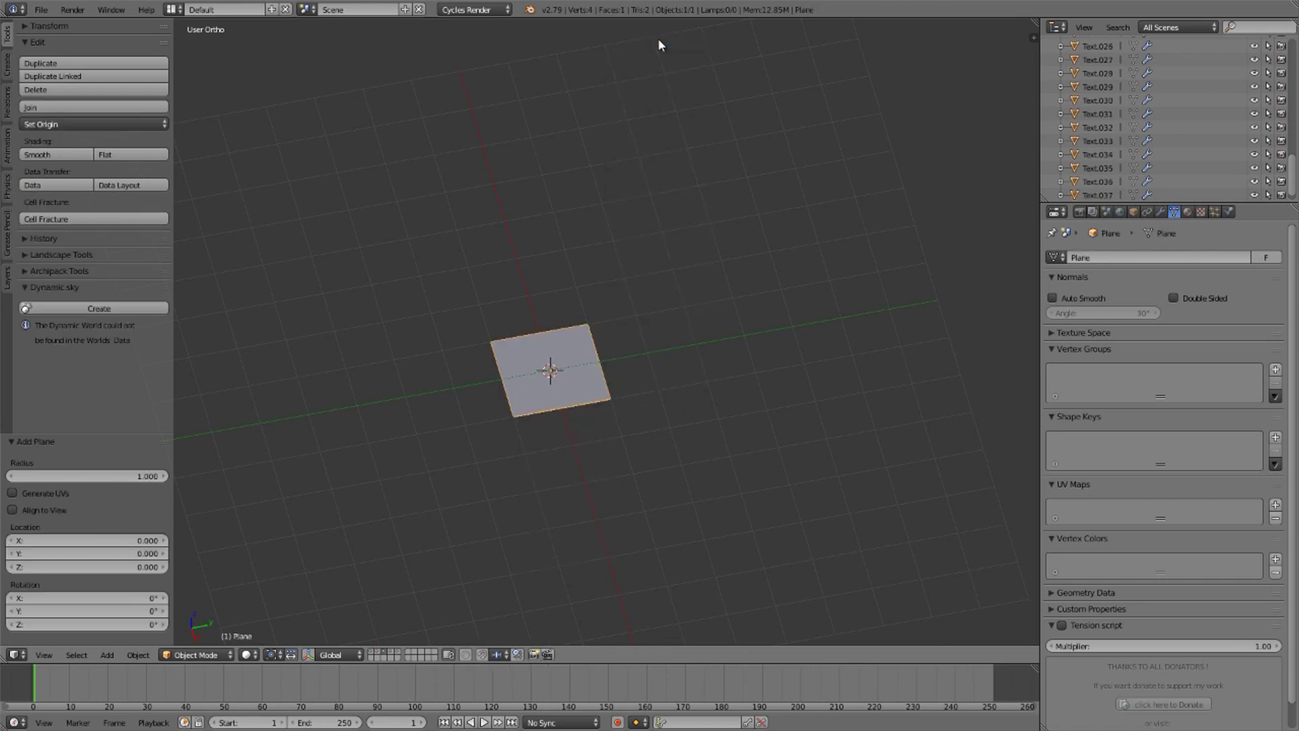
key(ctrl+space)
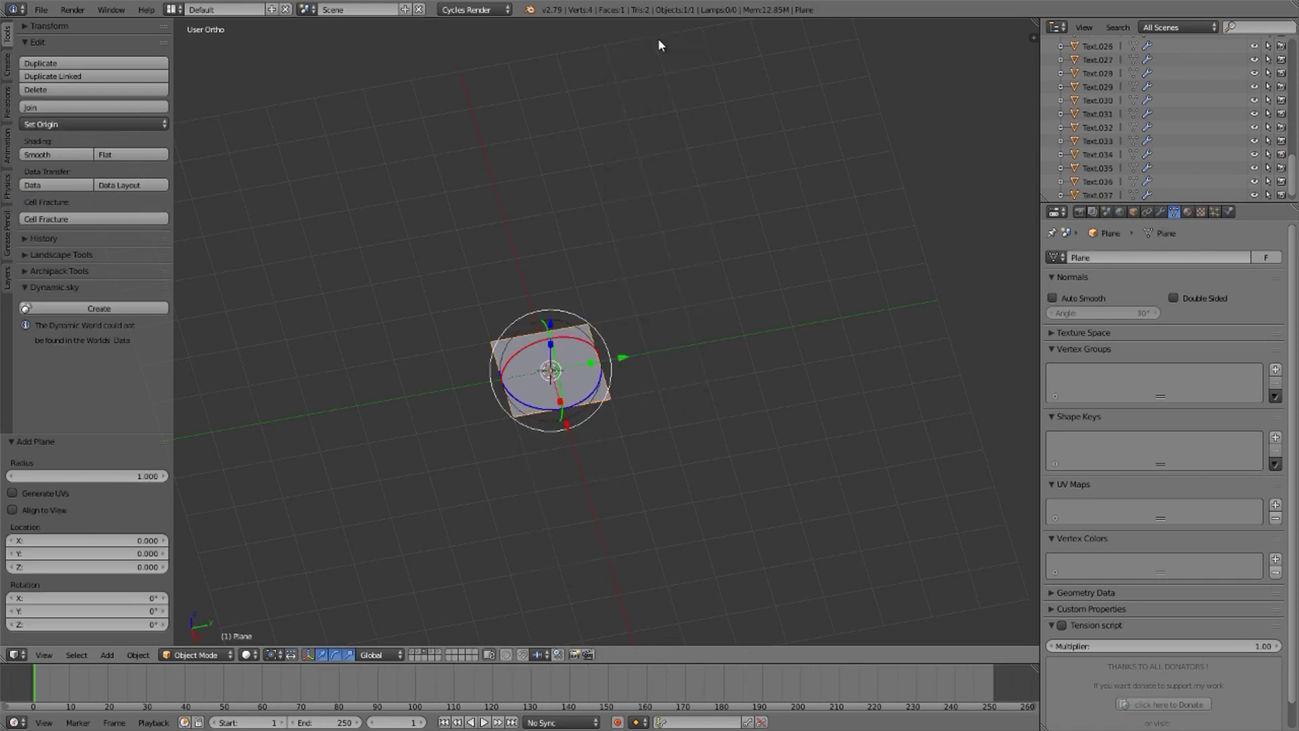
key(KP_3)
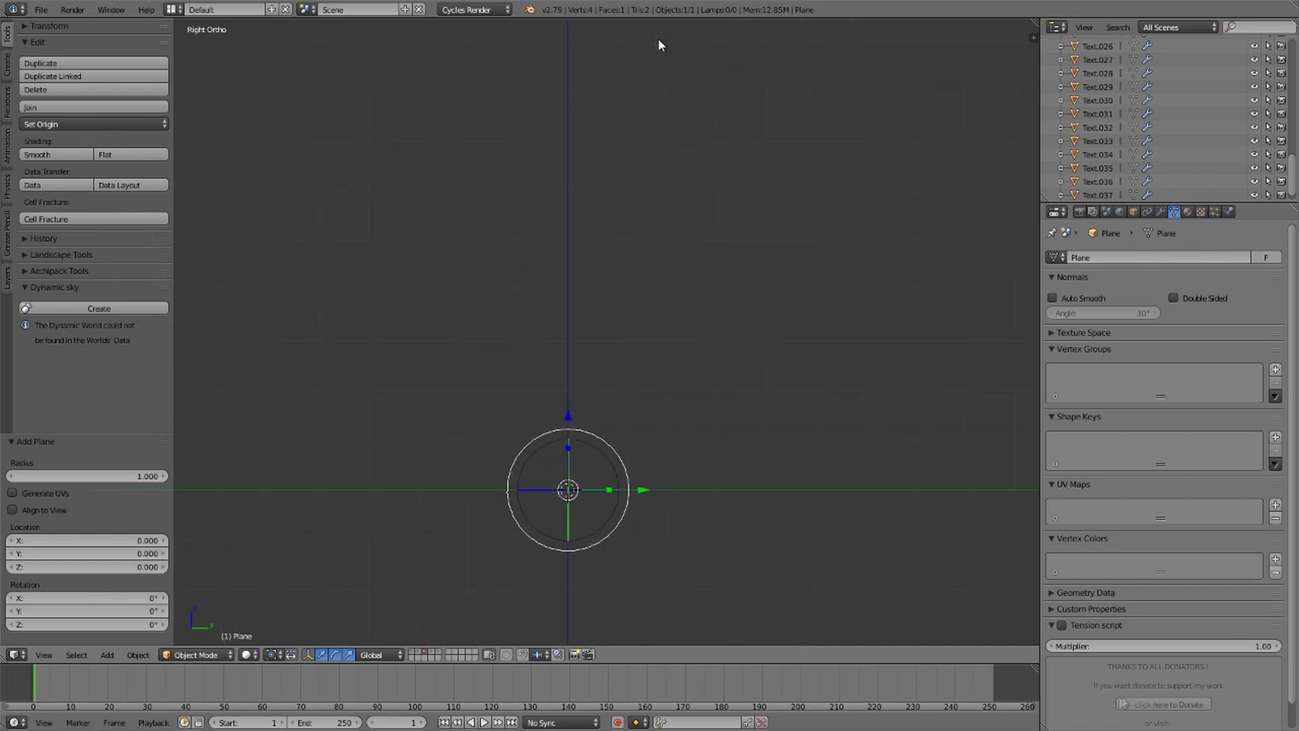
key(2)
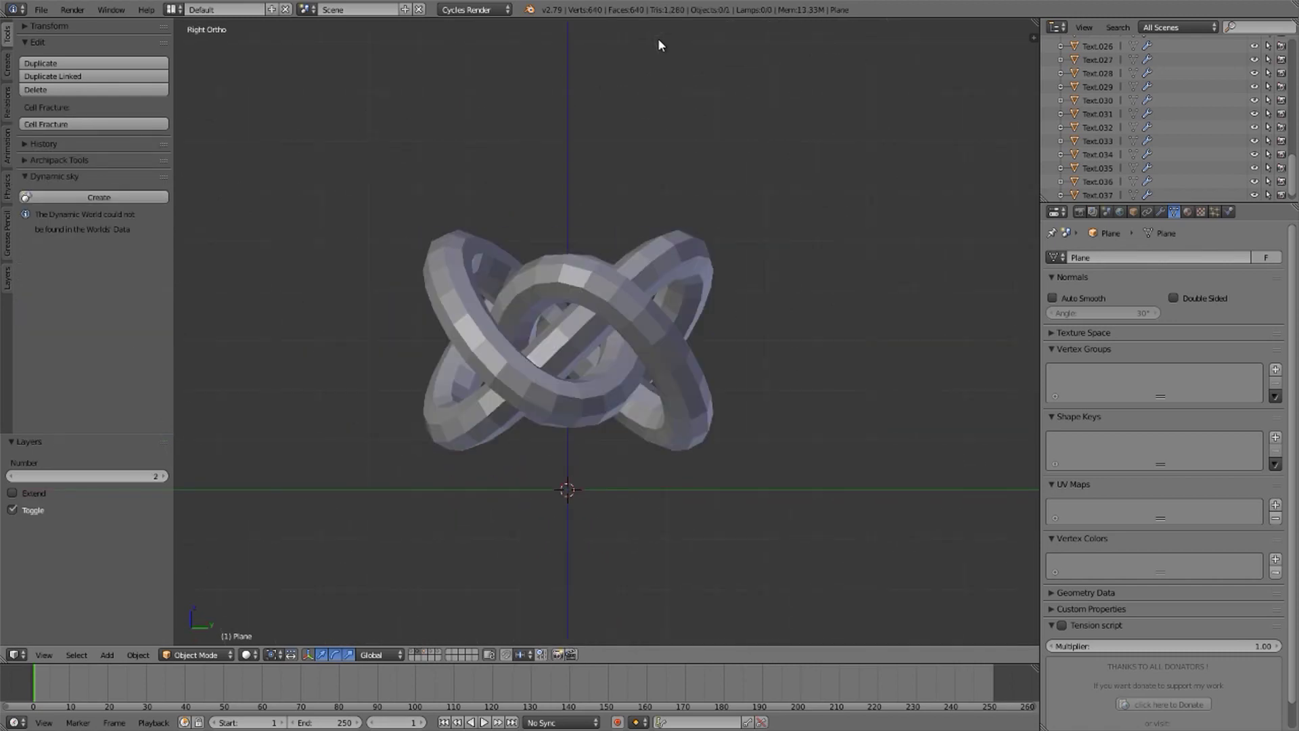
key(3)
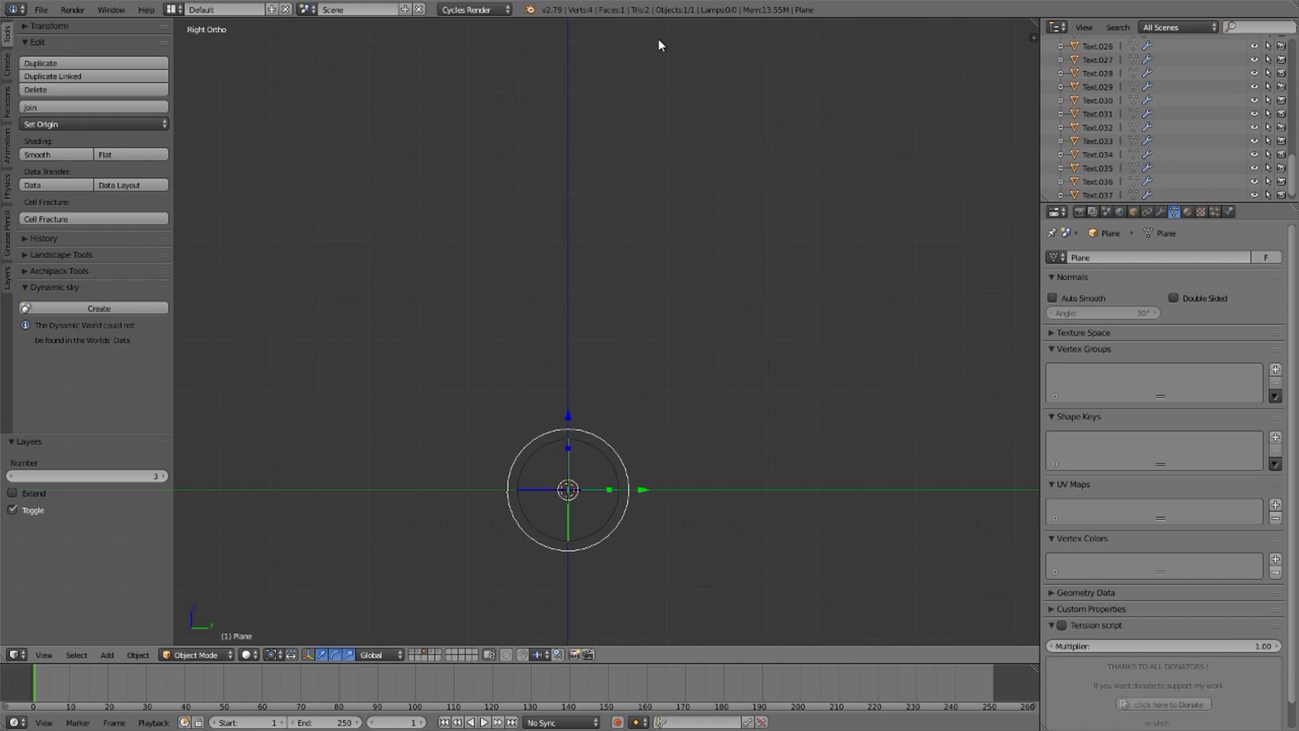
Step: Rotate the plane 90° about Y in Edit Mode and show it with the layer 2 knot in wireframe
key(Tab)
text(ry90)
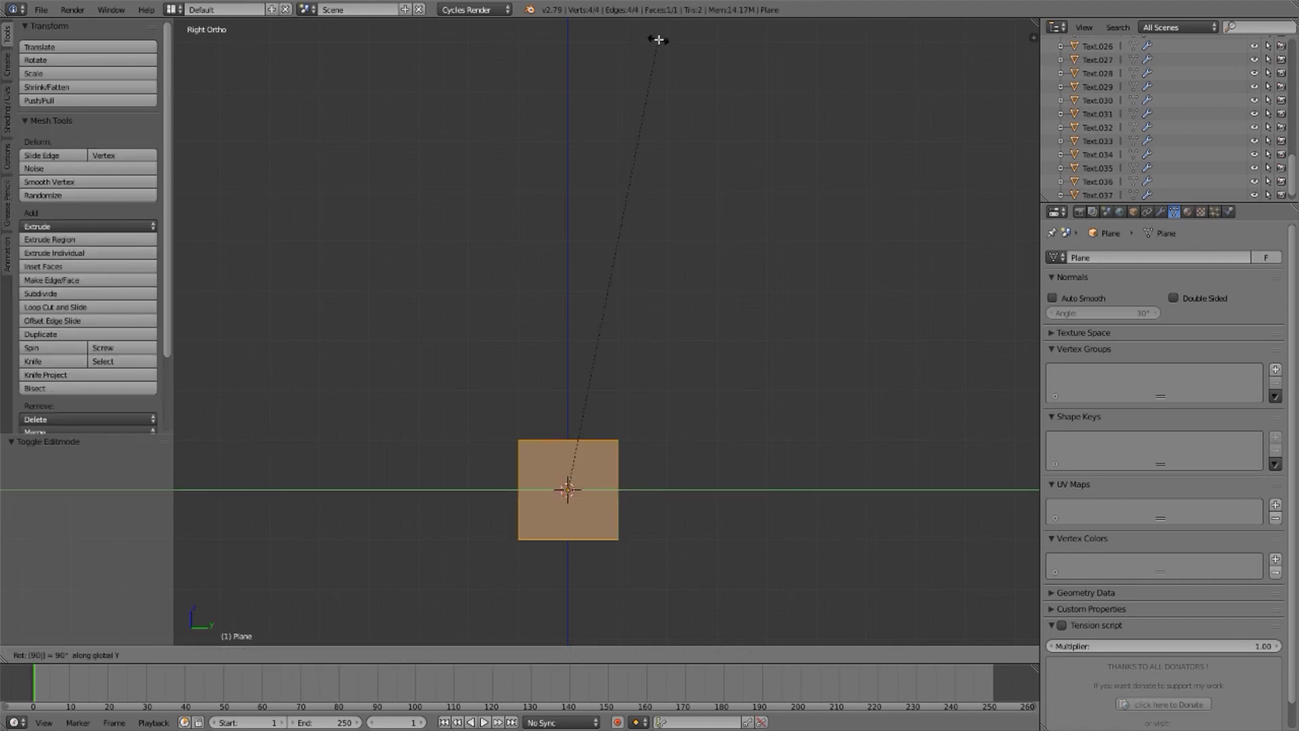
key(Return)
key(shift+2)
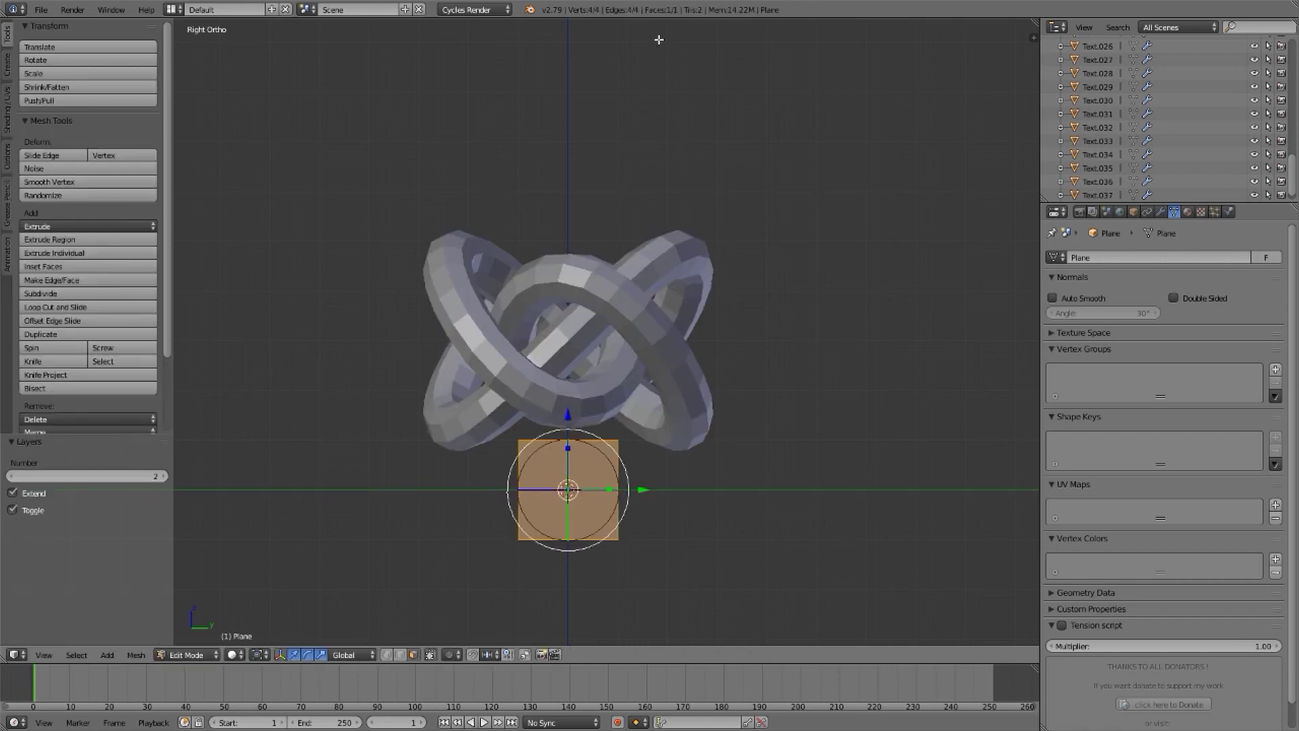
key(z)
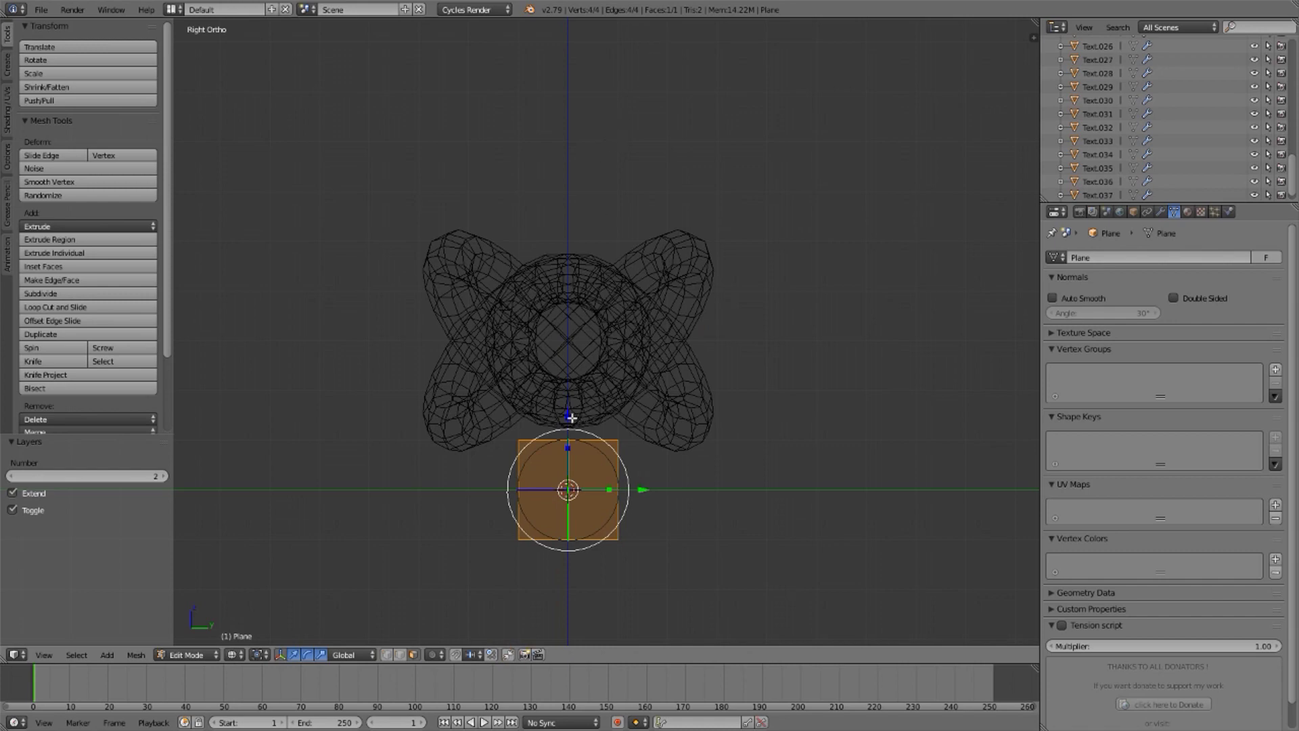
Step: Raise the plane along Z to a height of 3.049
key(Tab)
key(g)
key(z)
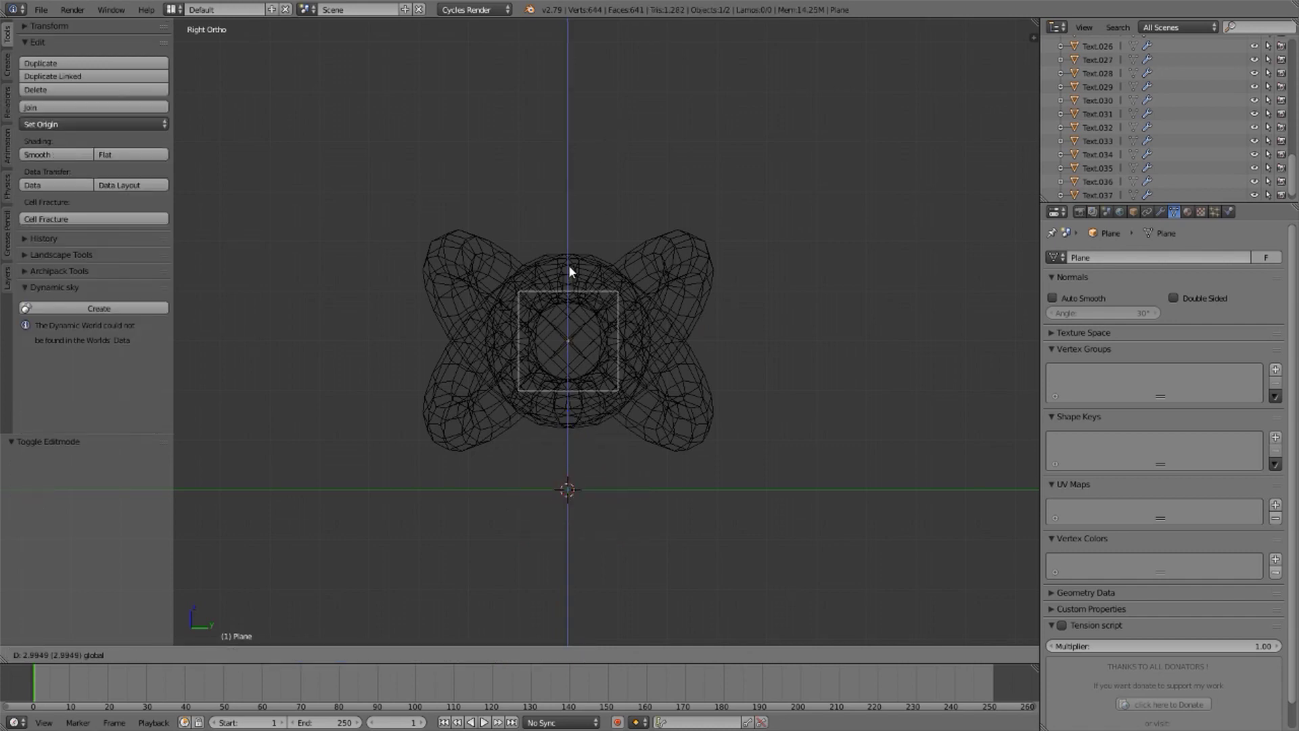
click(568, 269)
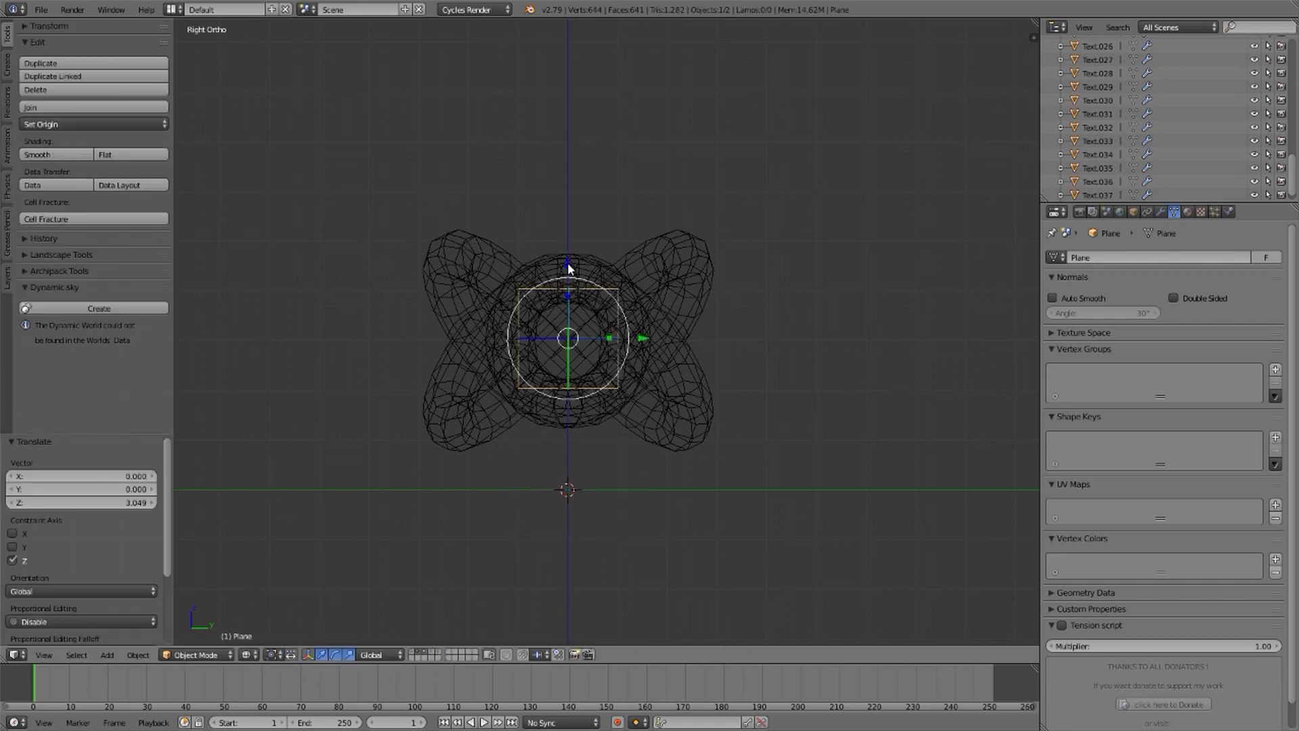
Step: Scale the plane by 2.382 and stretch it along Y to cover the knot
key(Tab)
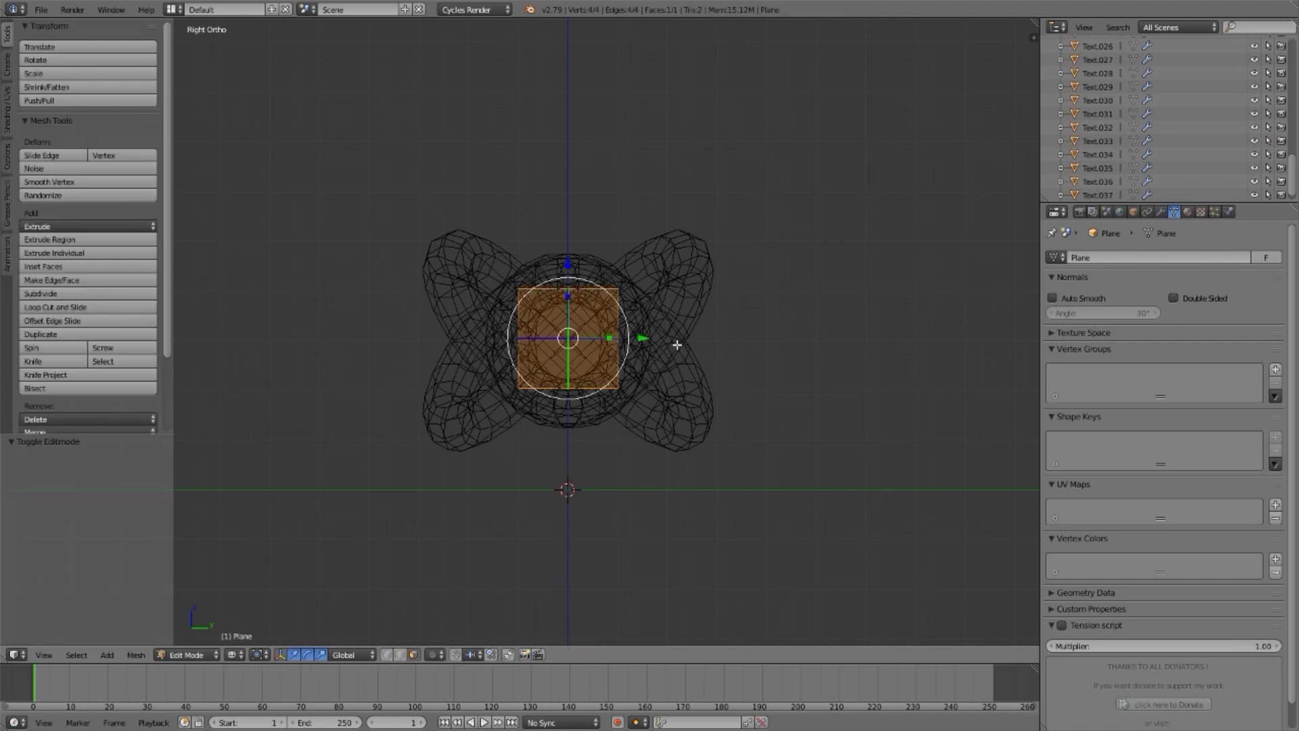
key(s)
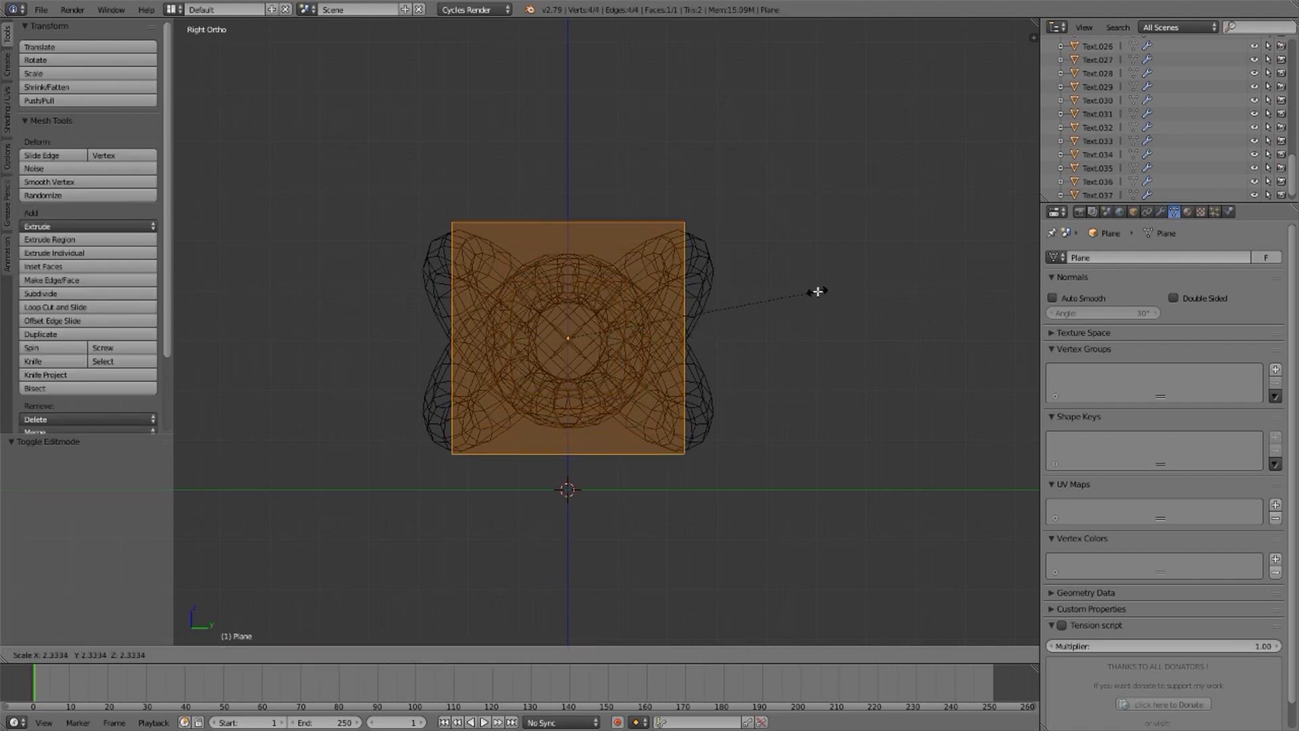
click(822, 291)
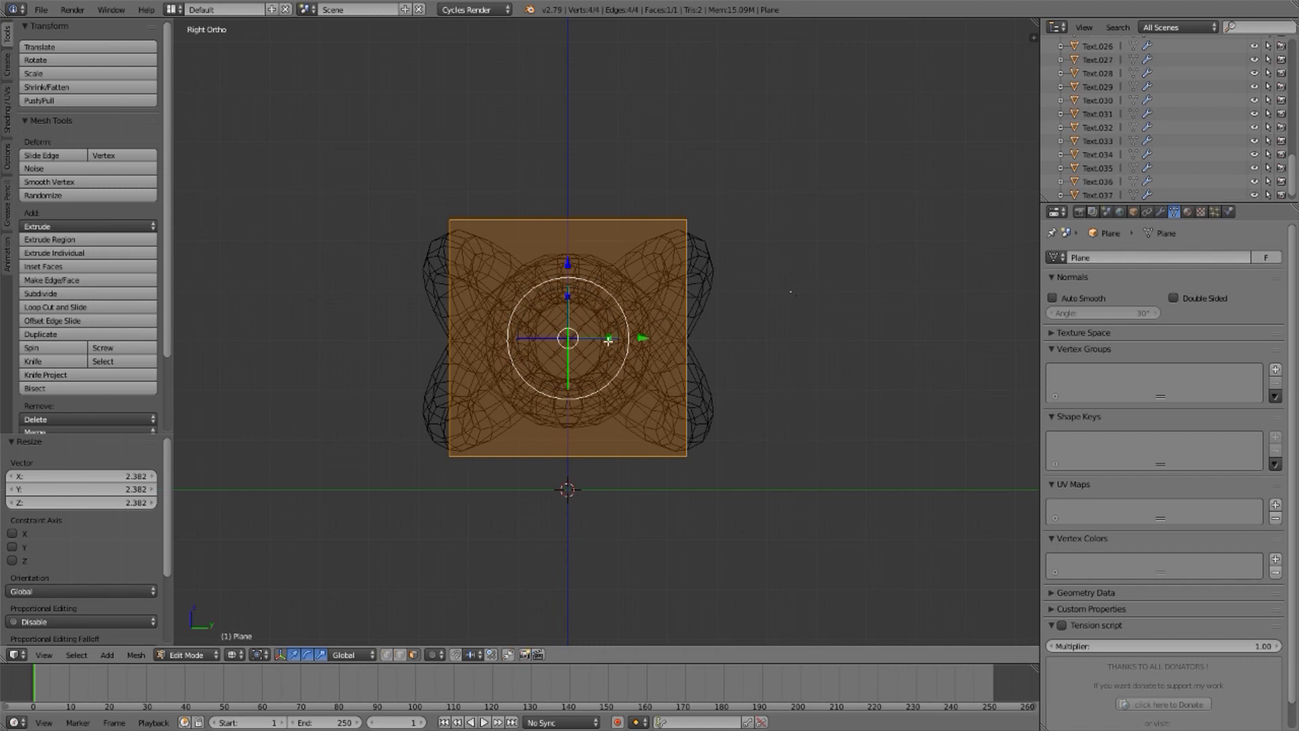
drag(608, 339, 623, 338)
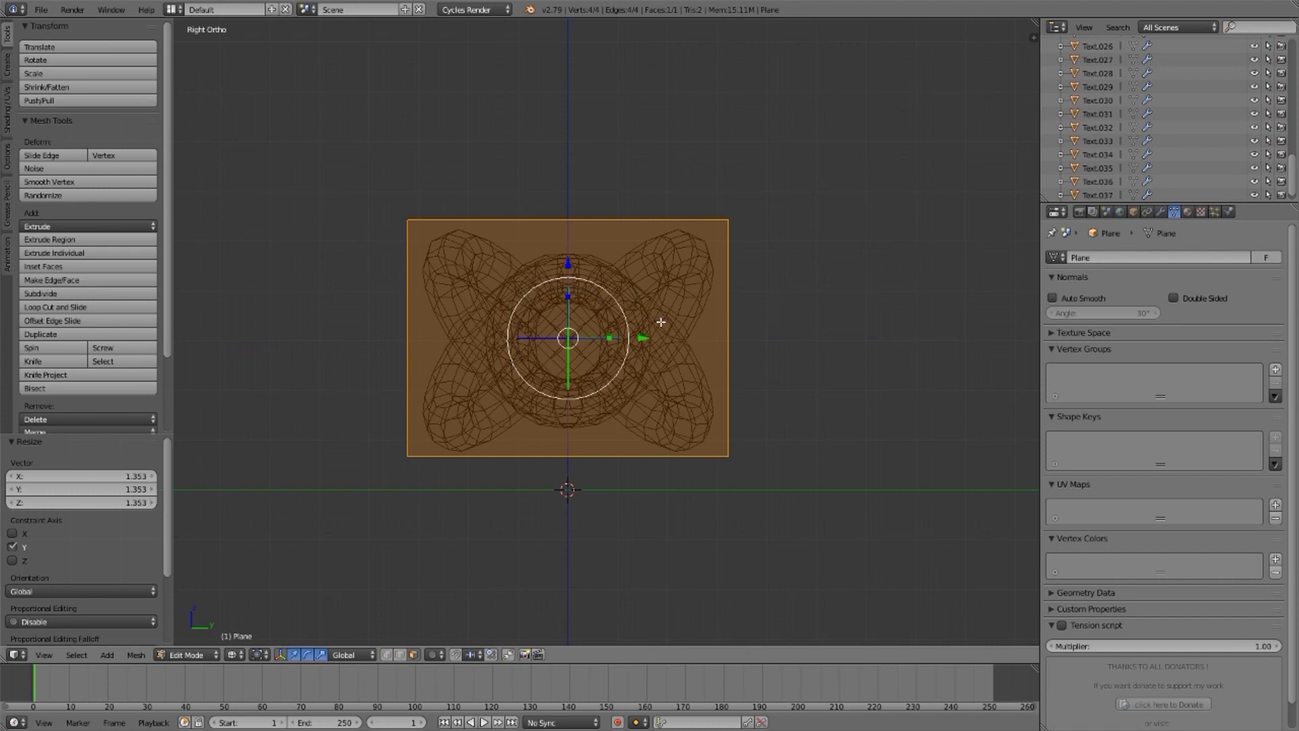
key(ctrl+r)
Step: Add nine evenly spaced loop cuts across the plane without sliding them
scroll(719, 340, up, 7)
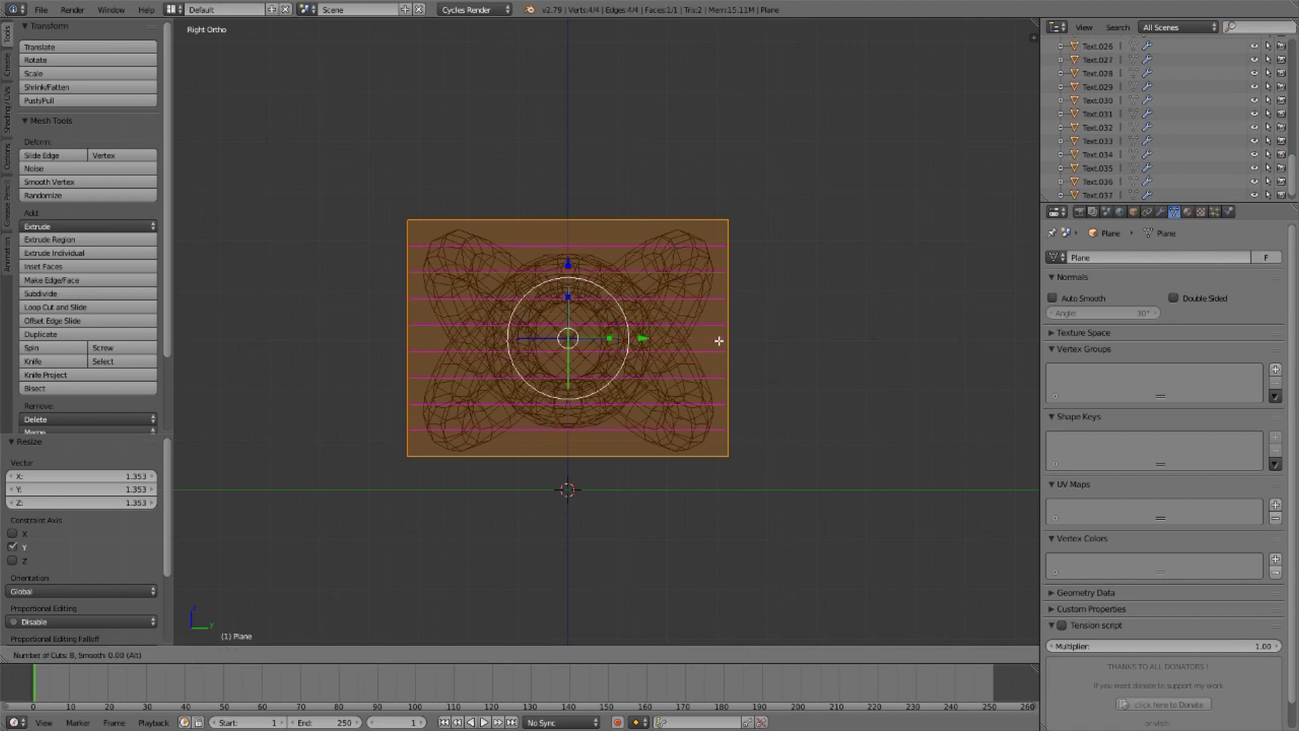
scroll(719, 340, up, 1)
click(717, 340)
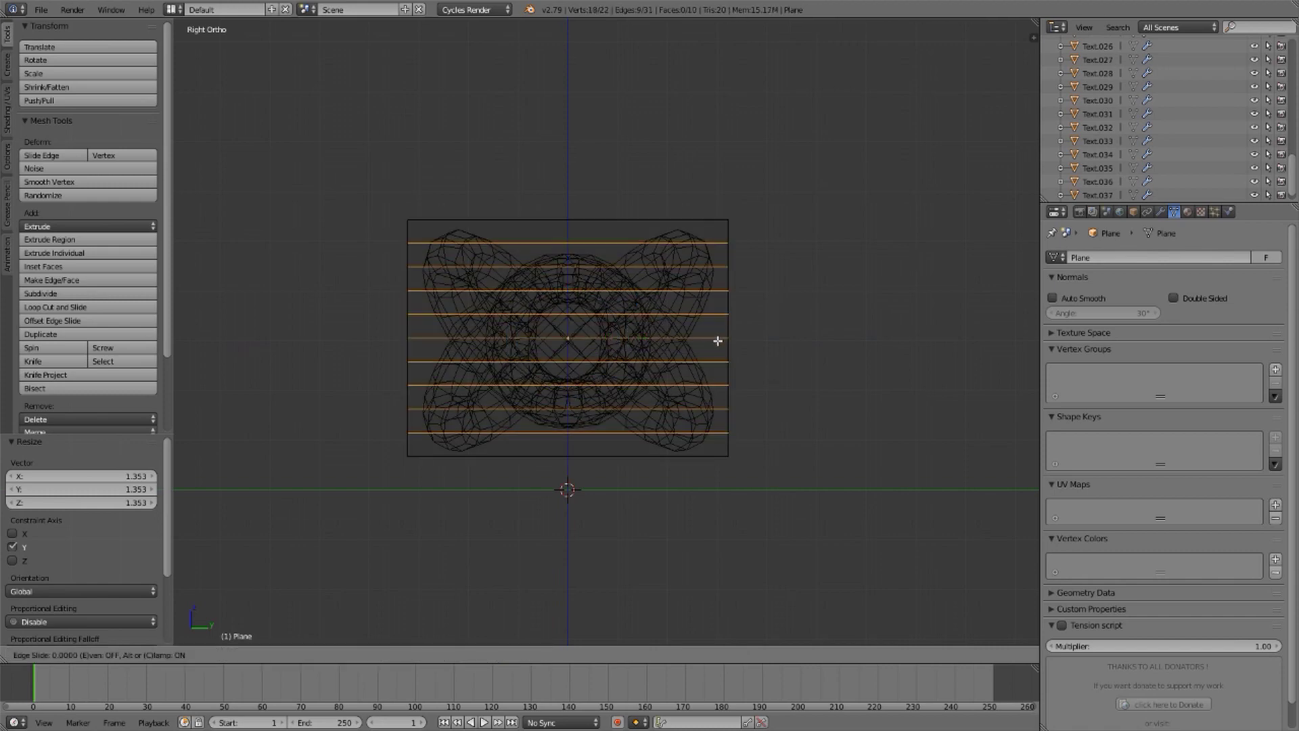
right_click(719, 324)
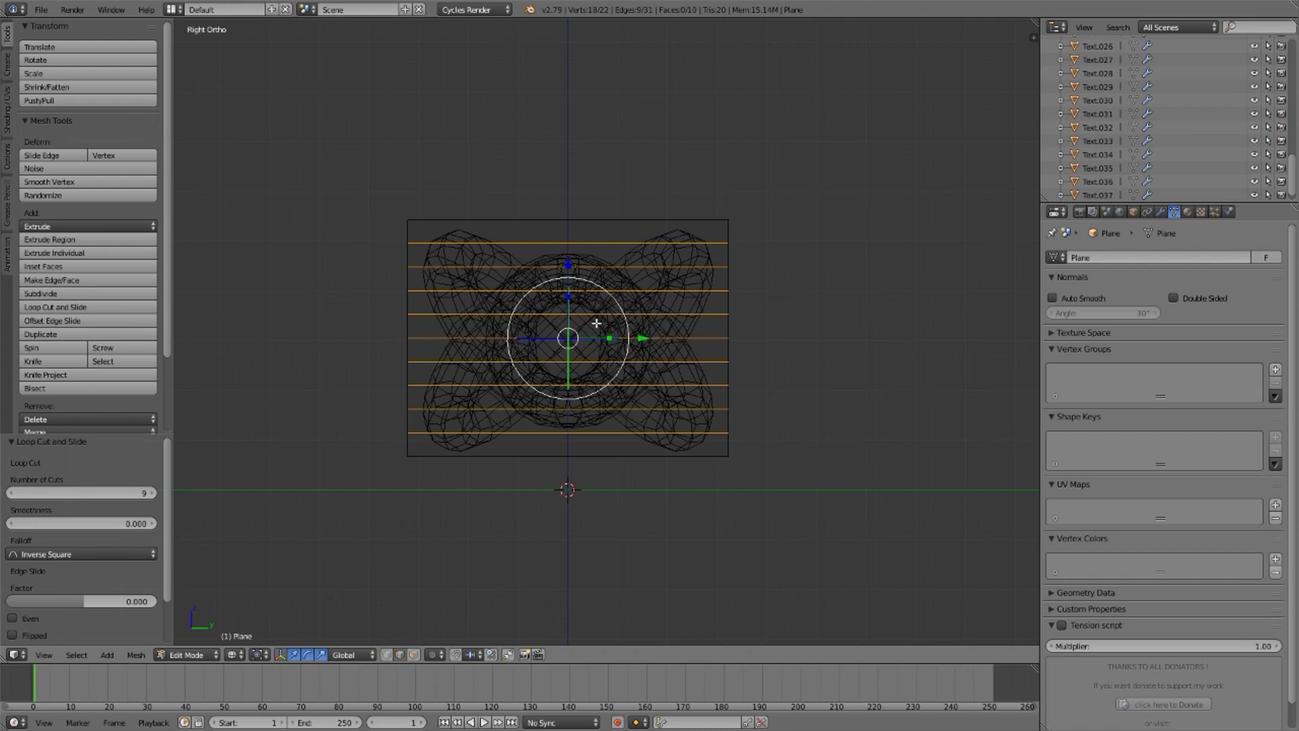
Step: Delete all of the plane's faces with Only Faces, keeping its edges
key(ctrl+Tab)
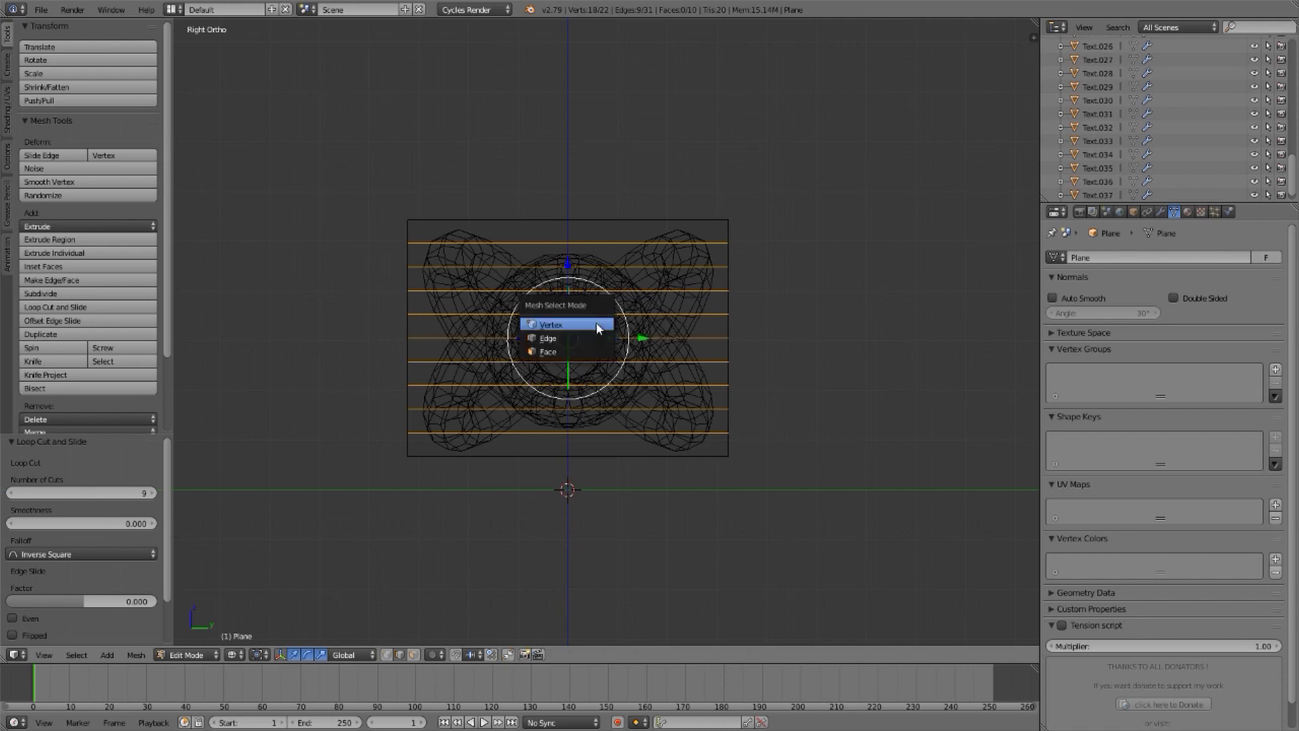
click(596, 323)
key(a)
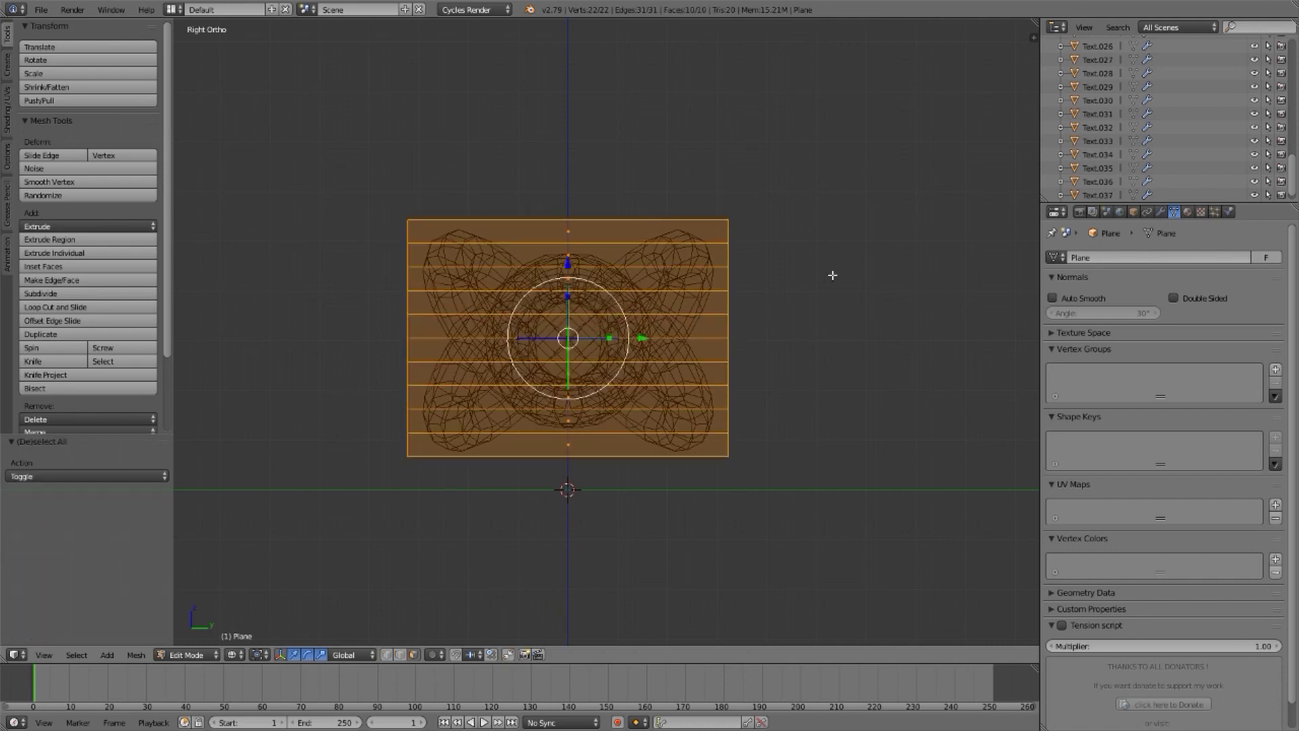
key(x)
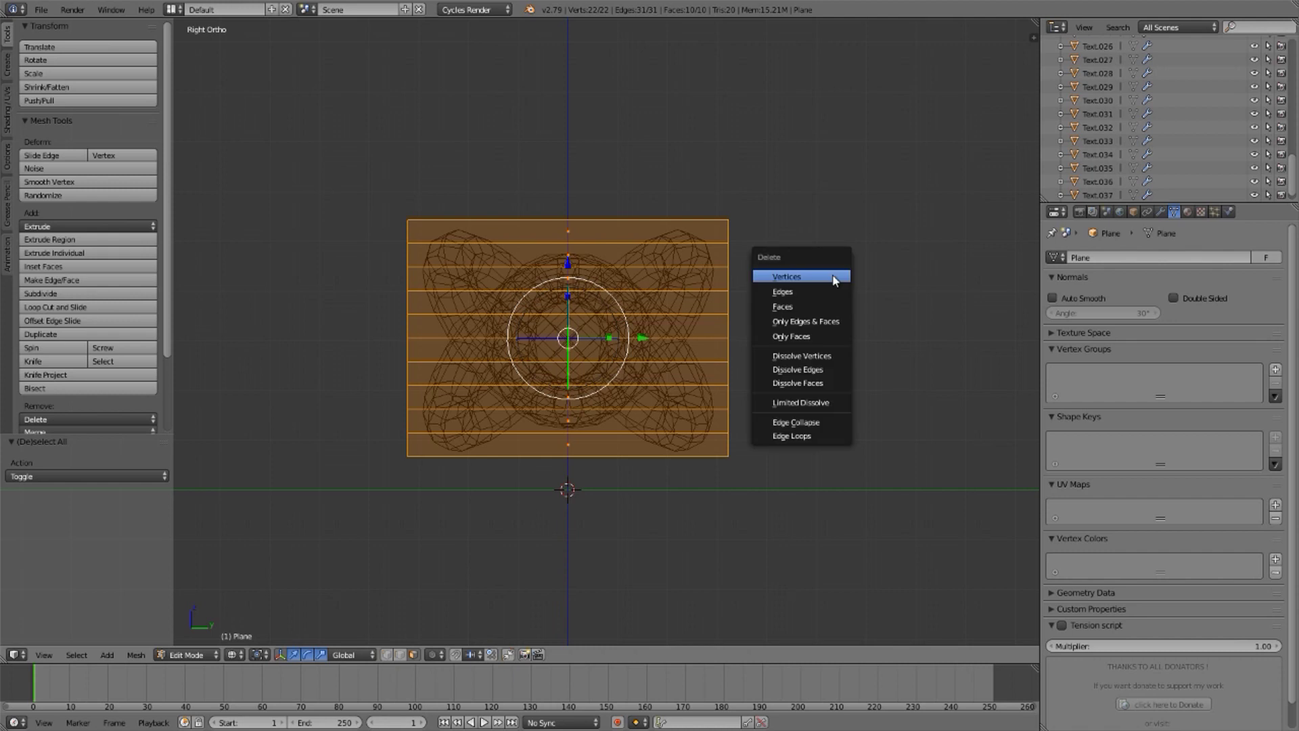
click(794, 337)
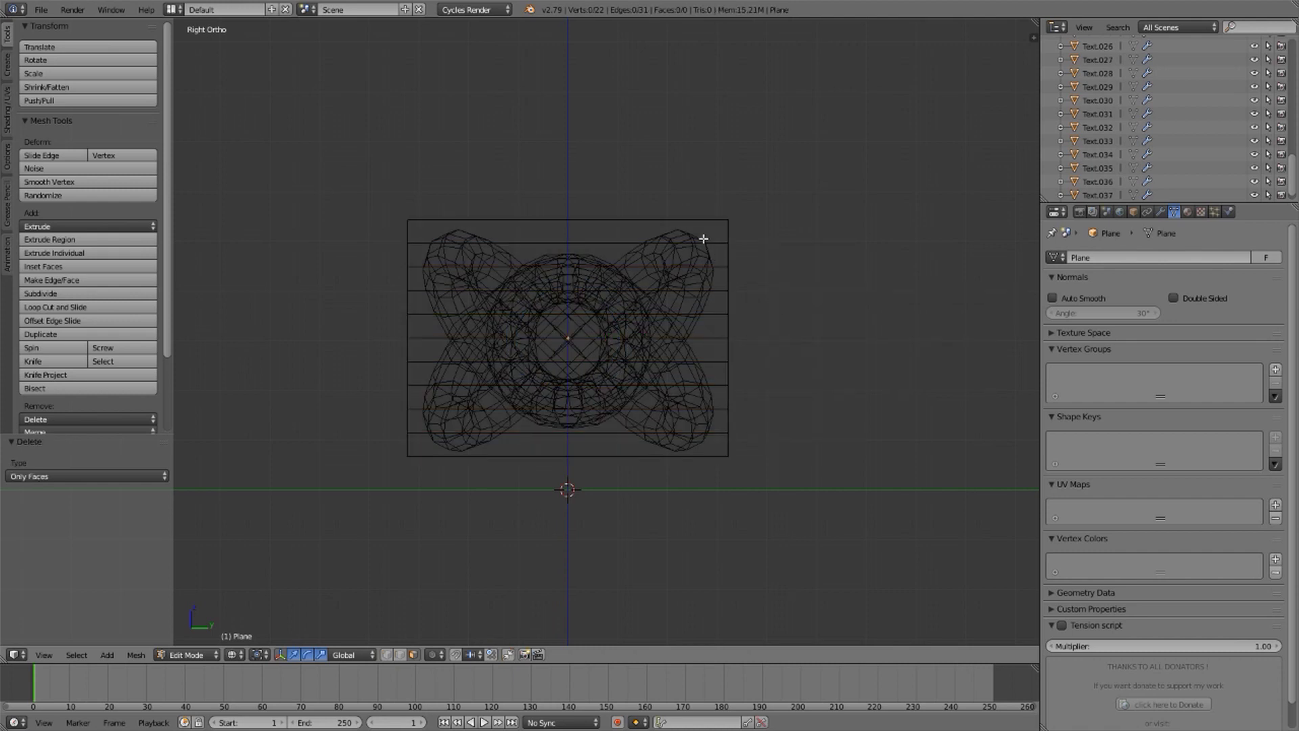
Step: Switch to edge select mode and select all of the plane's edges
key(ctrl+Tab)
click(679, 221)
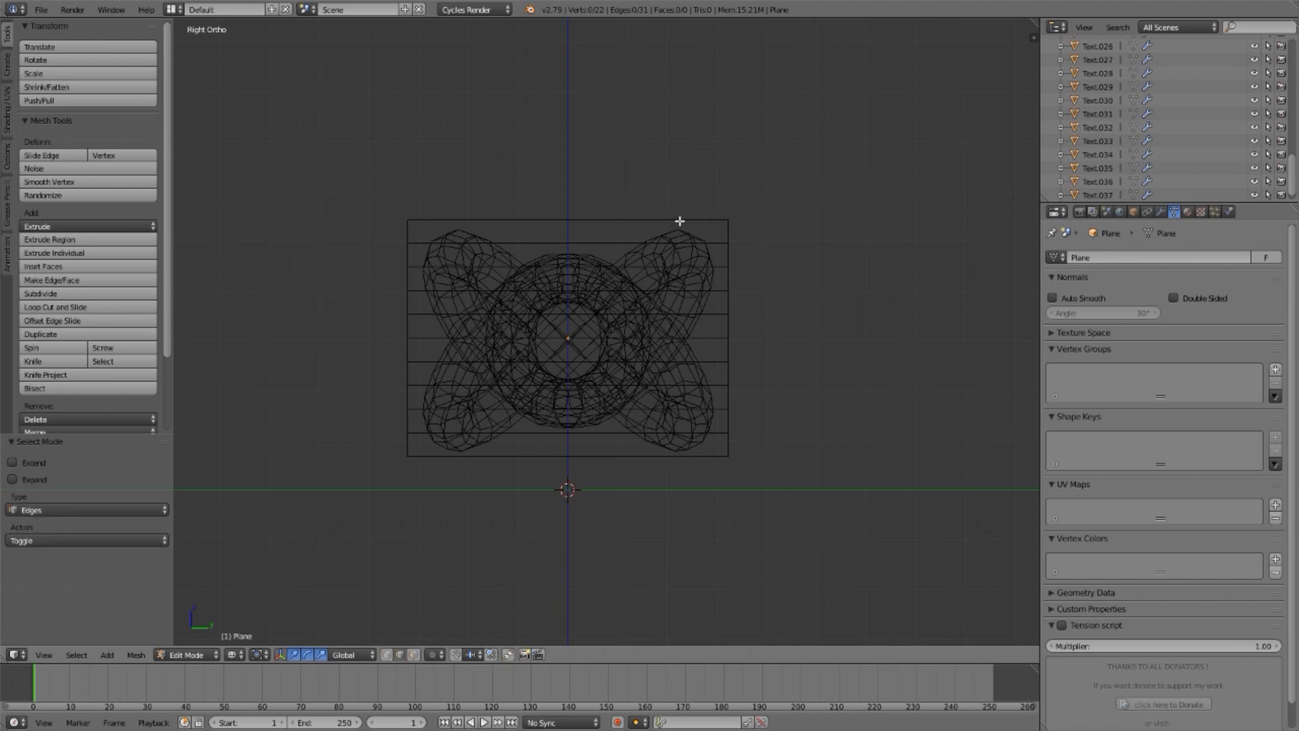
key(a)
middle_drag(680, 220, 680, 287)
Step: Shift the edge plane along X to 3.104 in front view and convert it to a curve
key(Tab)
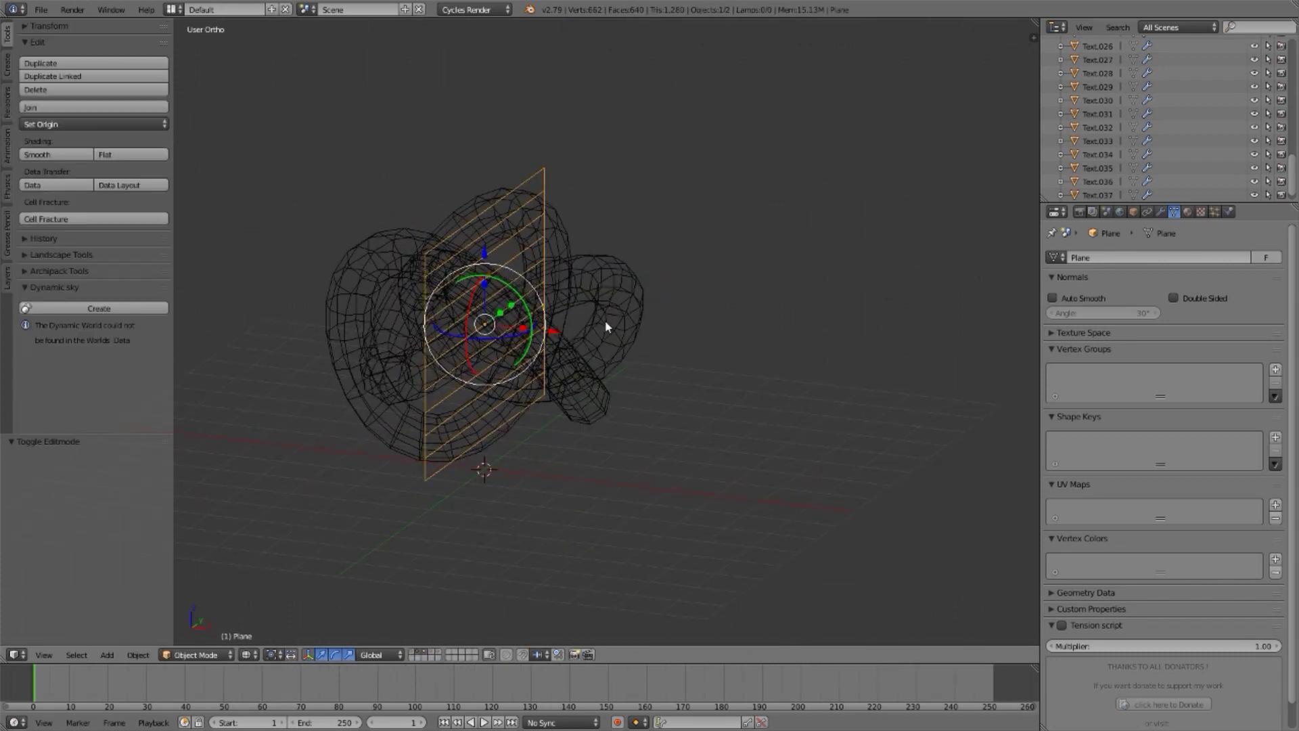
key(KP_1)
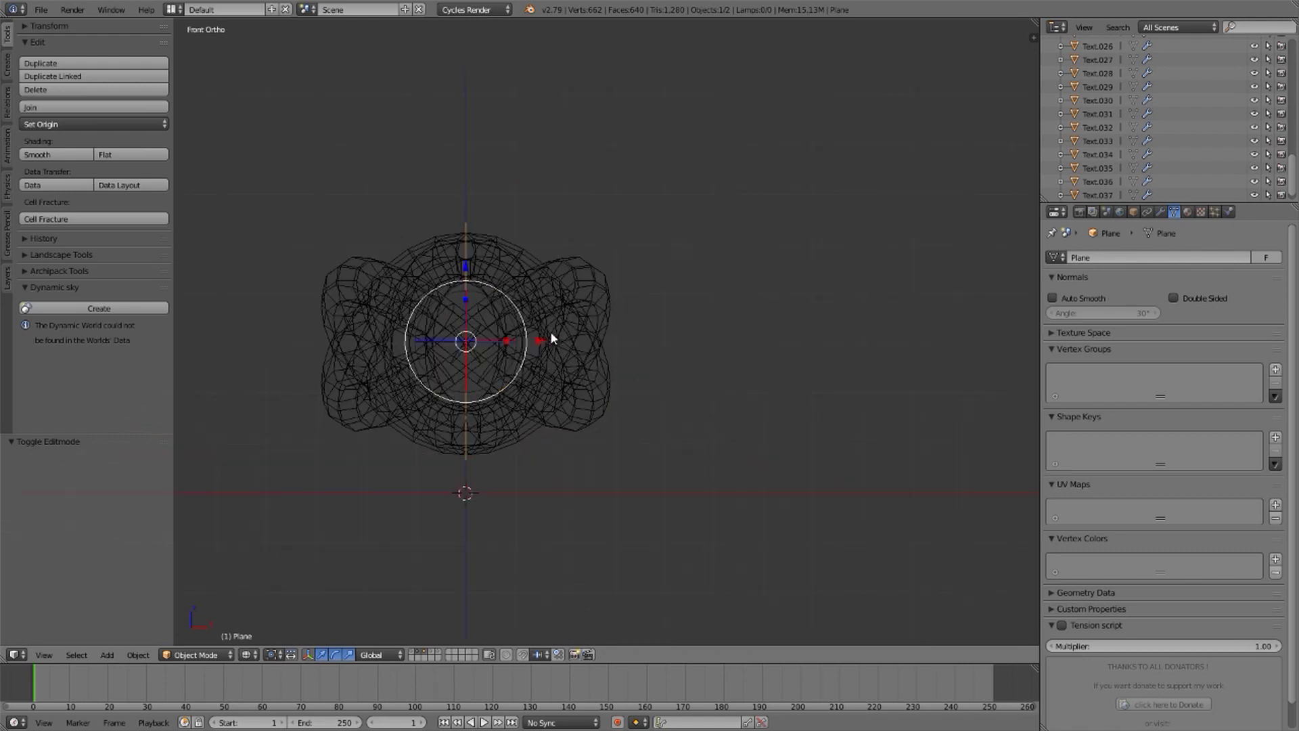
drag(542, 339, 691, 357)
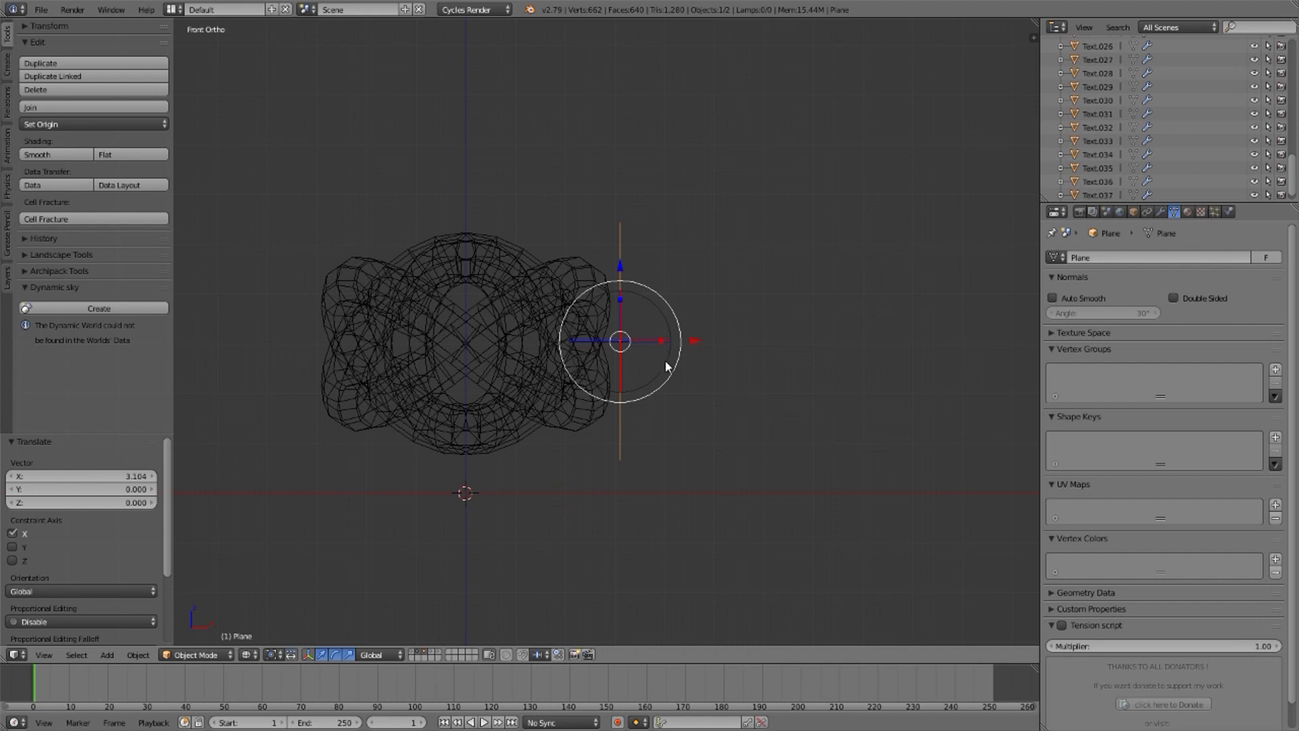
key(alt+c)
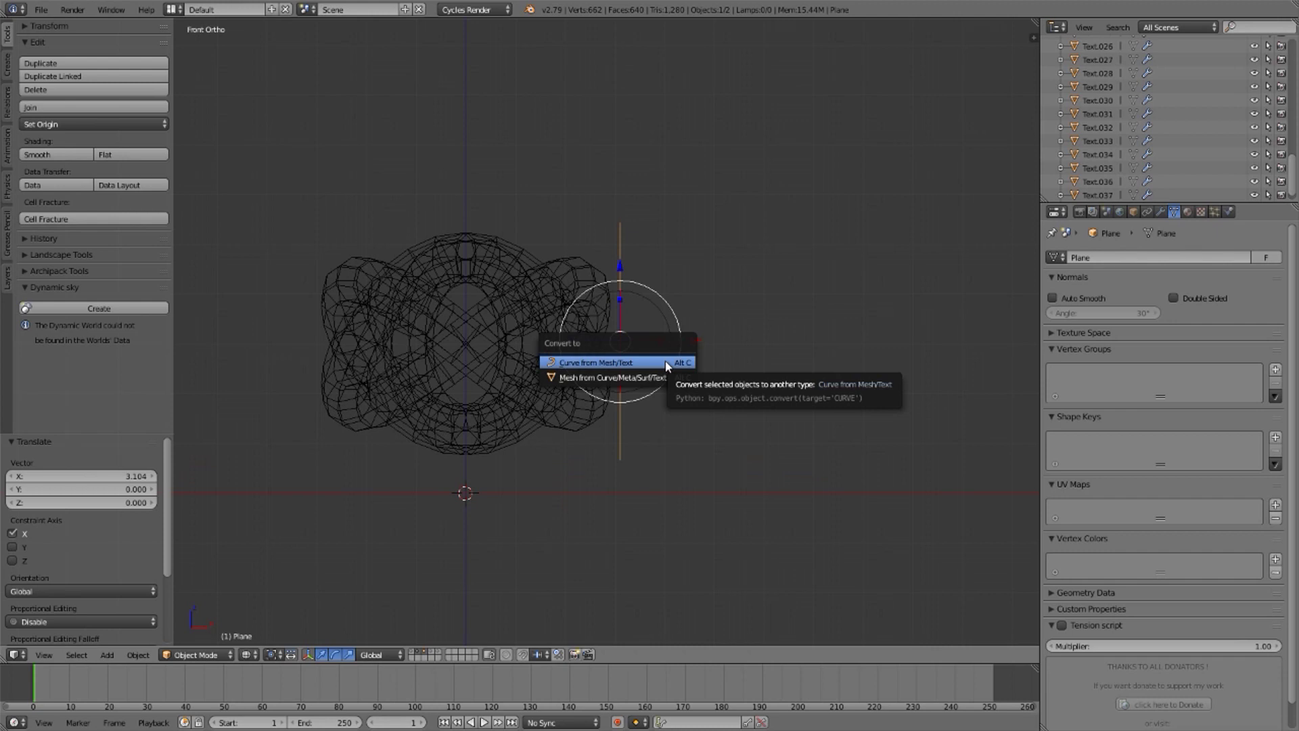
click(667, 367)
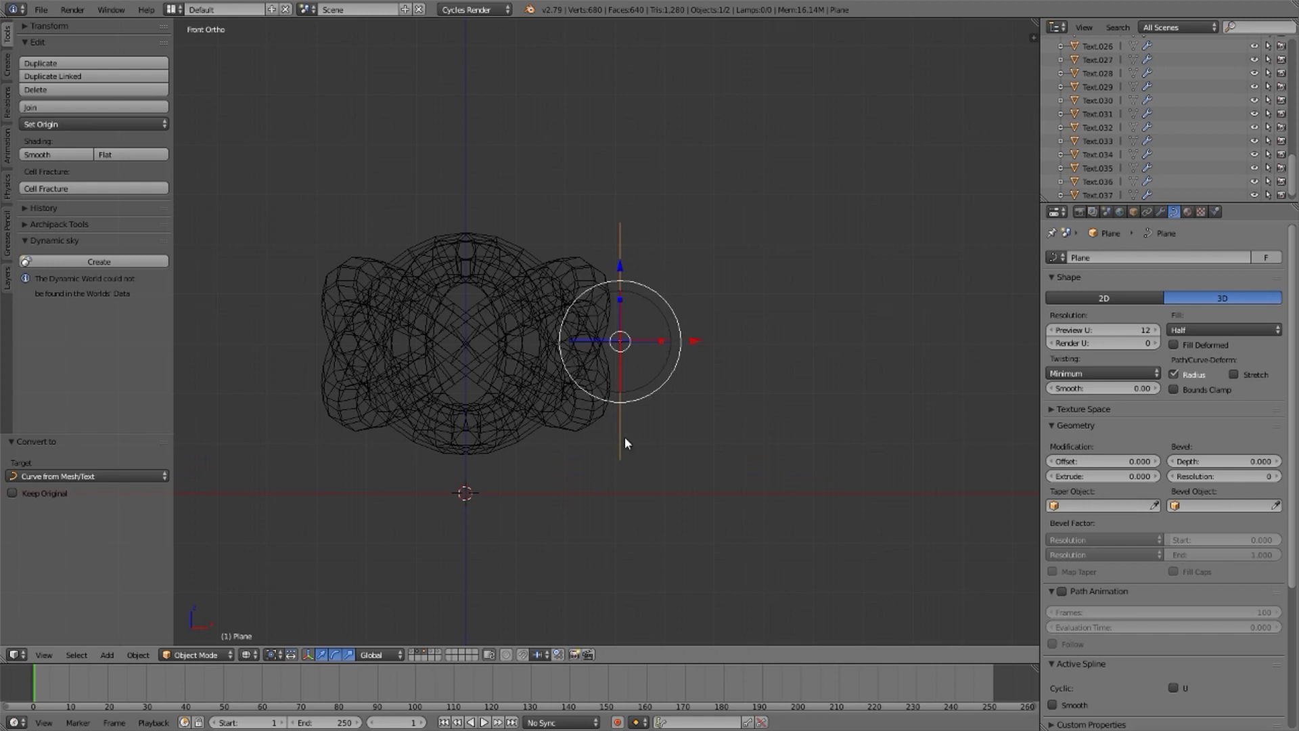
Step: Add the Torus Knot to the selection as active, view from the Right, and return to solid shading
shift+right_click(563, 409)
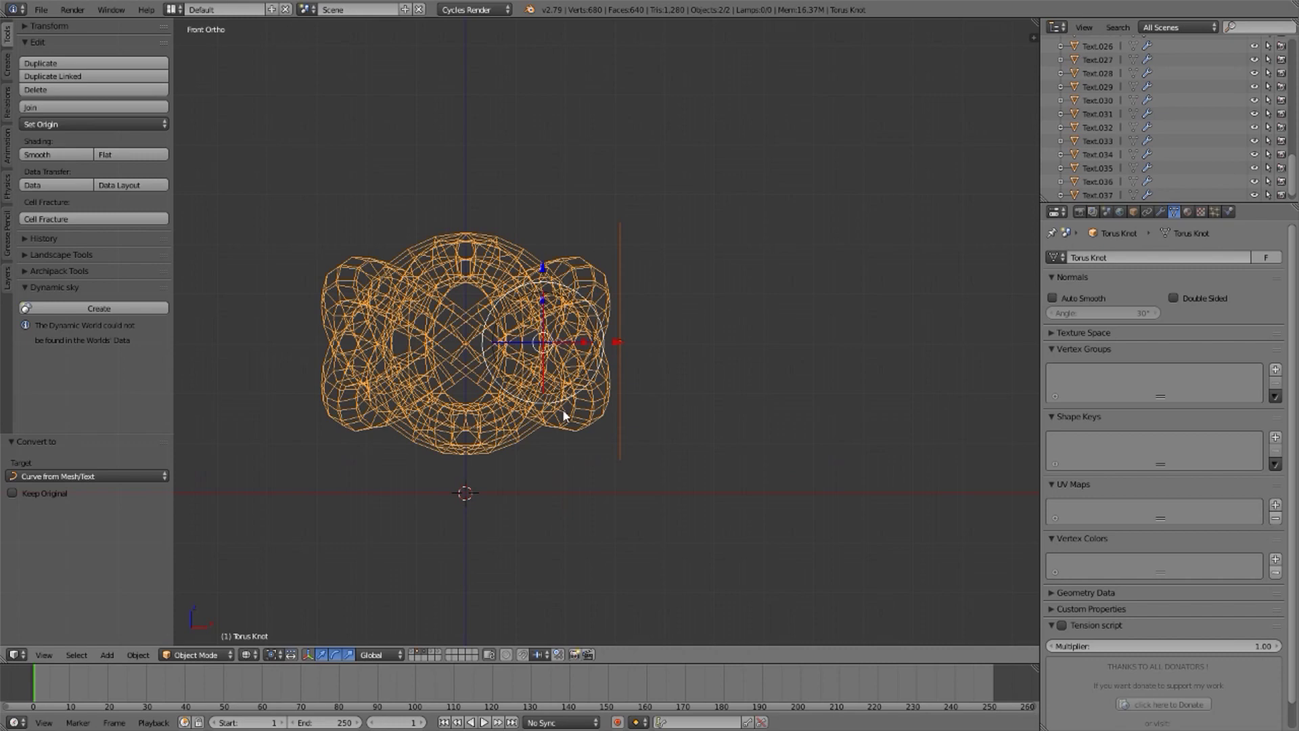
key(KP_3)
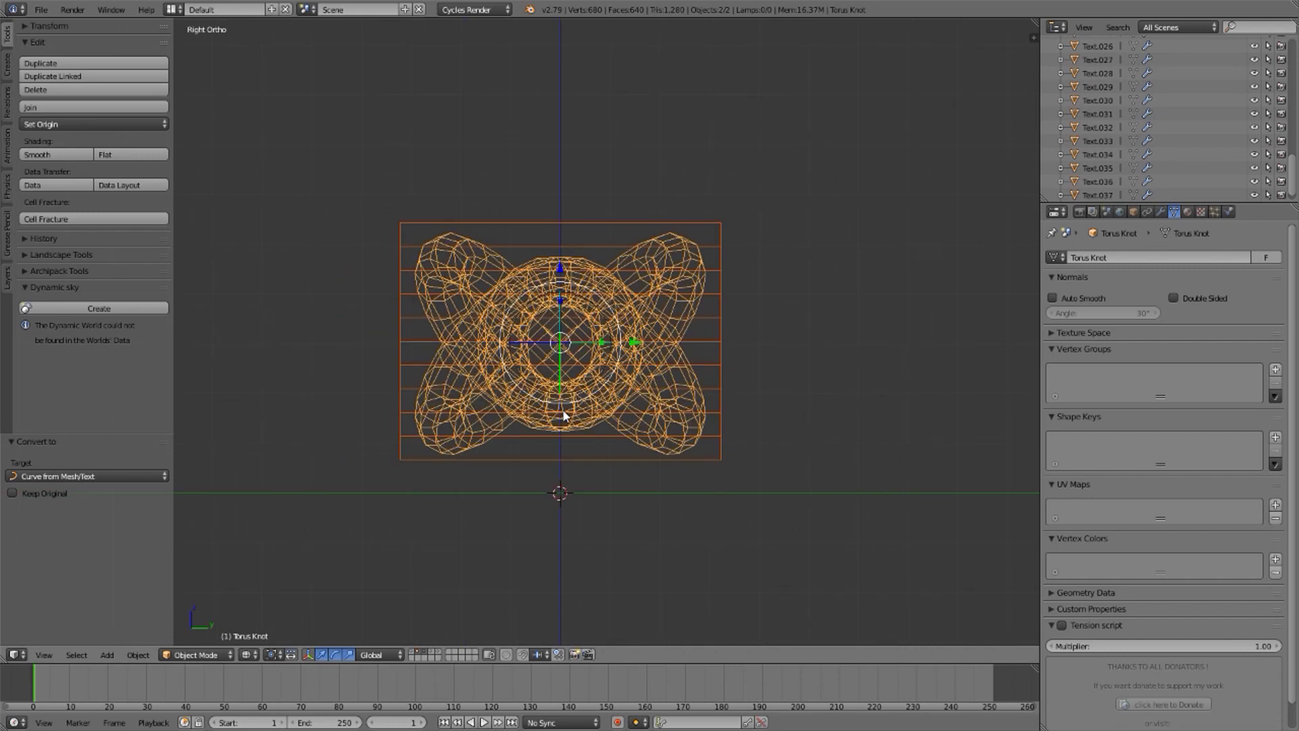
scroll(566, 344, up, 5)
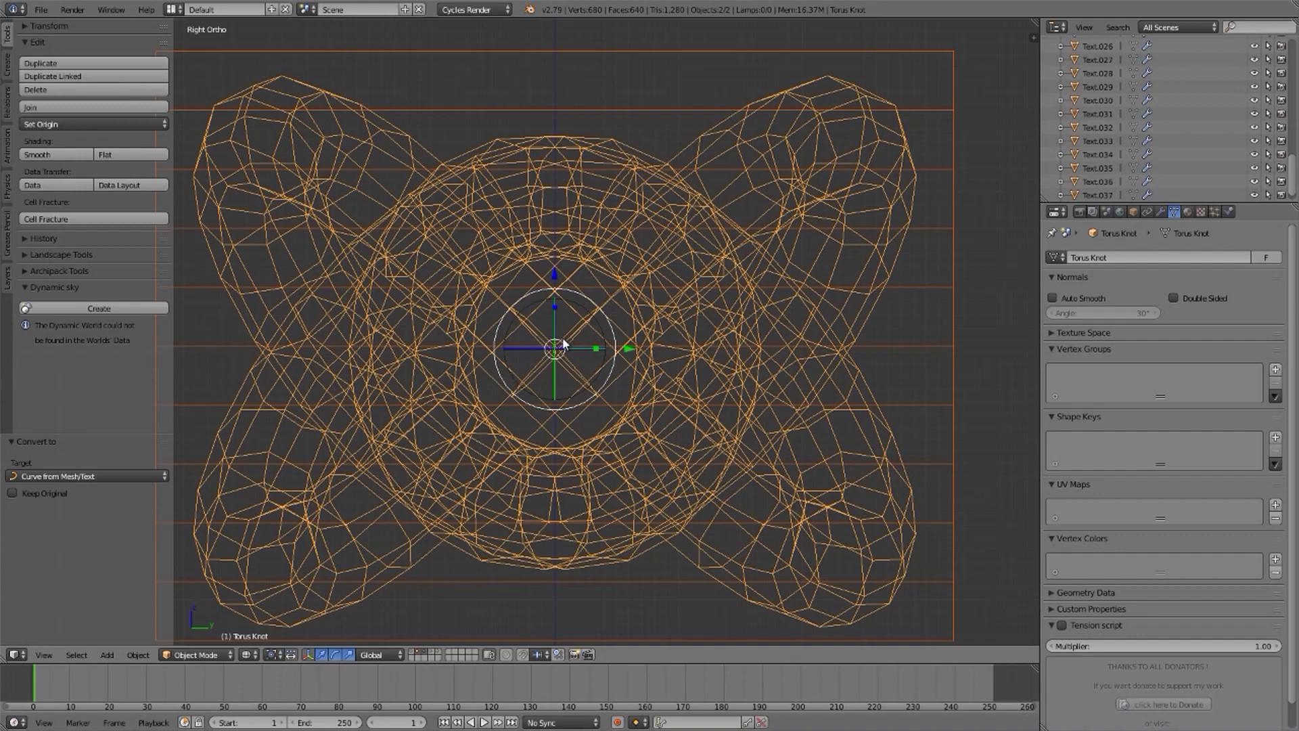
key(KP_0)
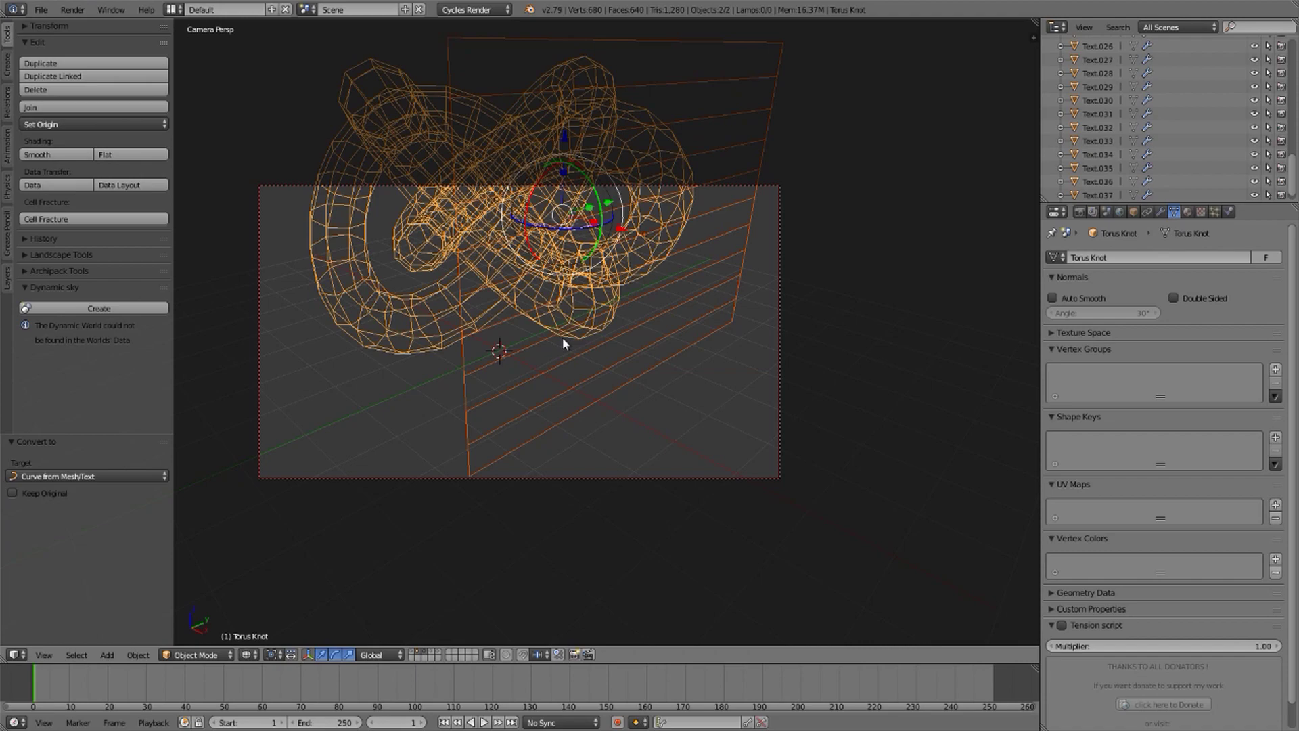
key(KP_3)
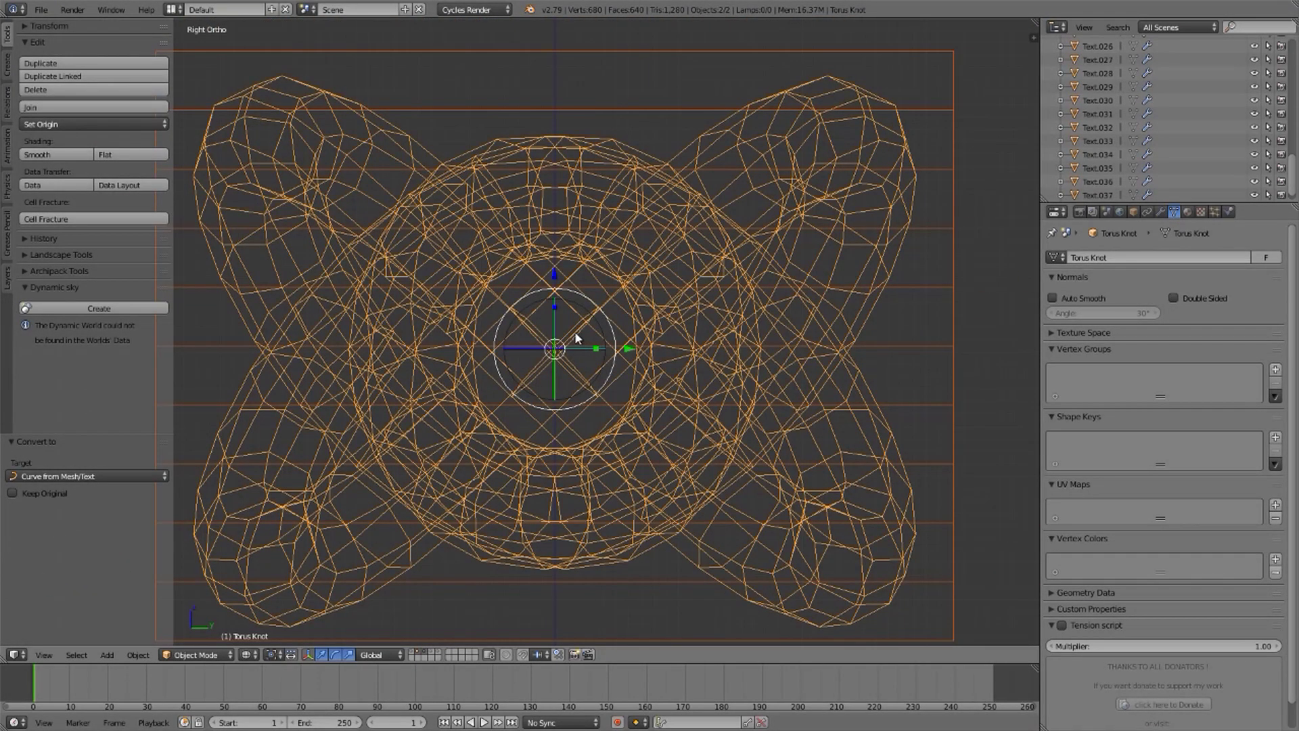
scroll(576, 337, down, 1)
scroll(576, 337, up, 1)
scroll(576, 336, down, 1)
key(z)
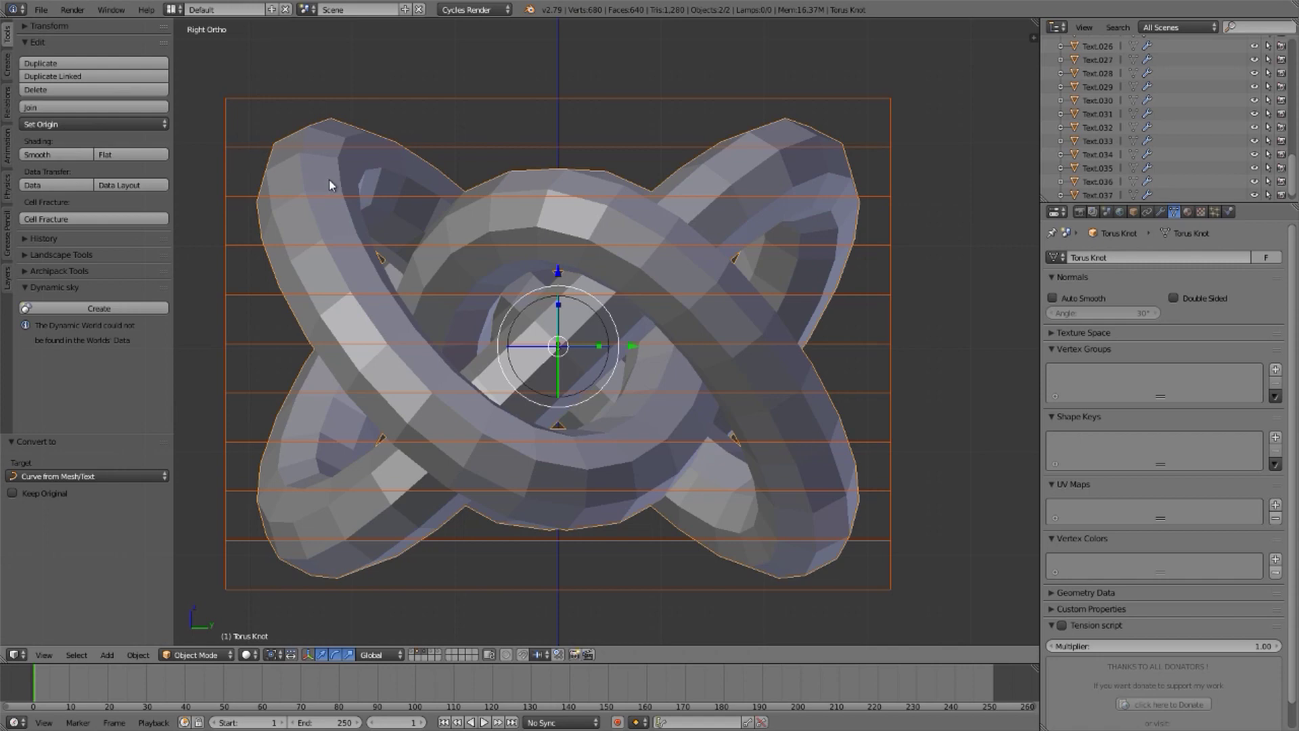
Step: Select the whole knot mesh and Knife Project the curve lines with Cut through enabled
key(Tab)
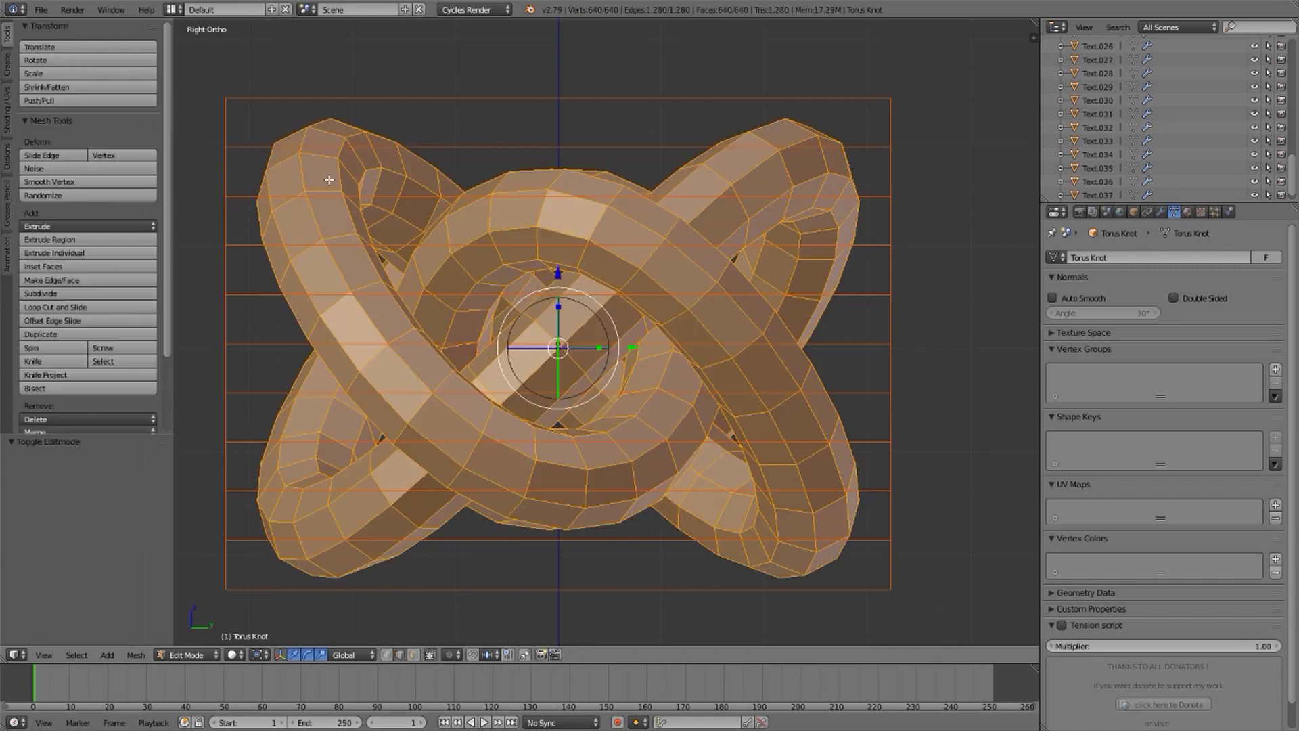
key(a)
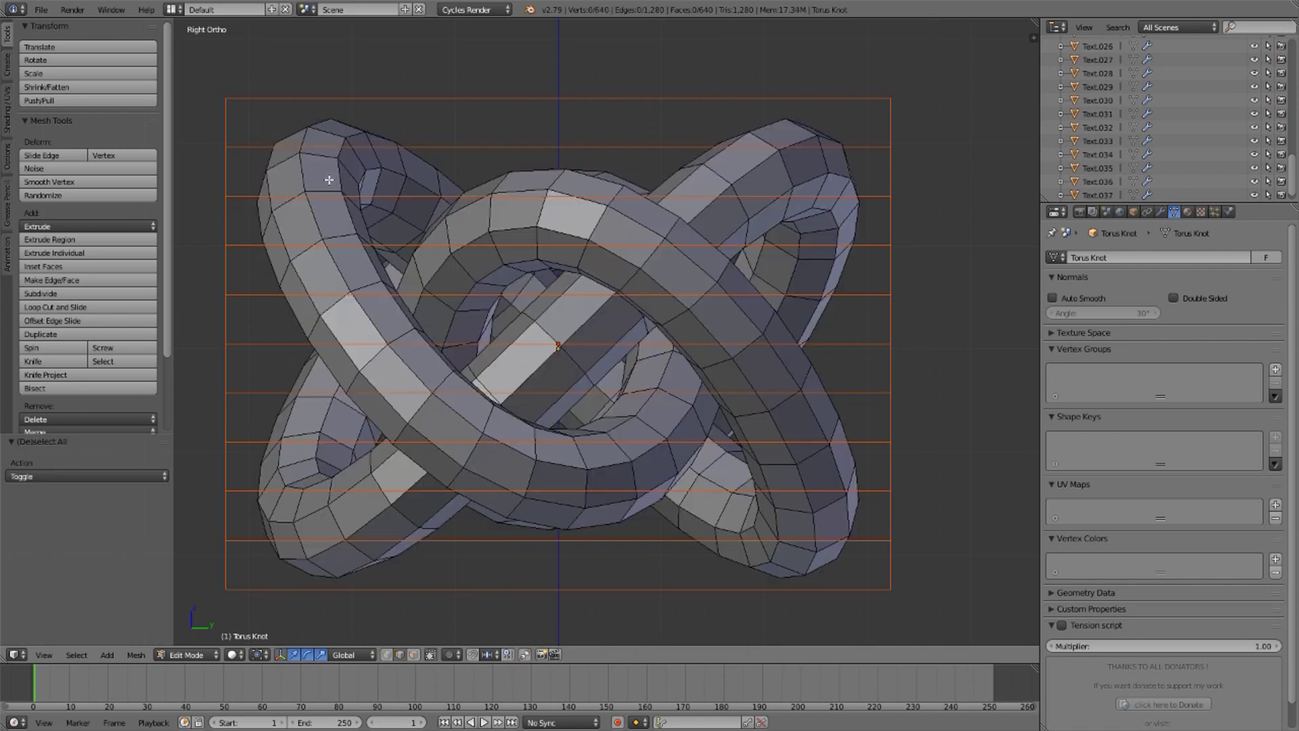
key(a)
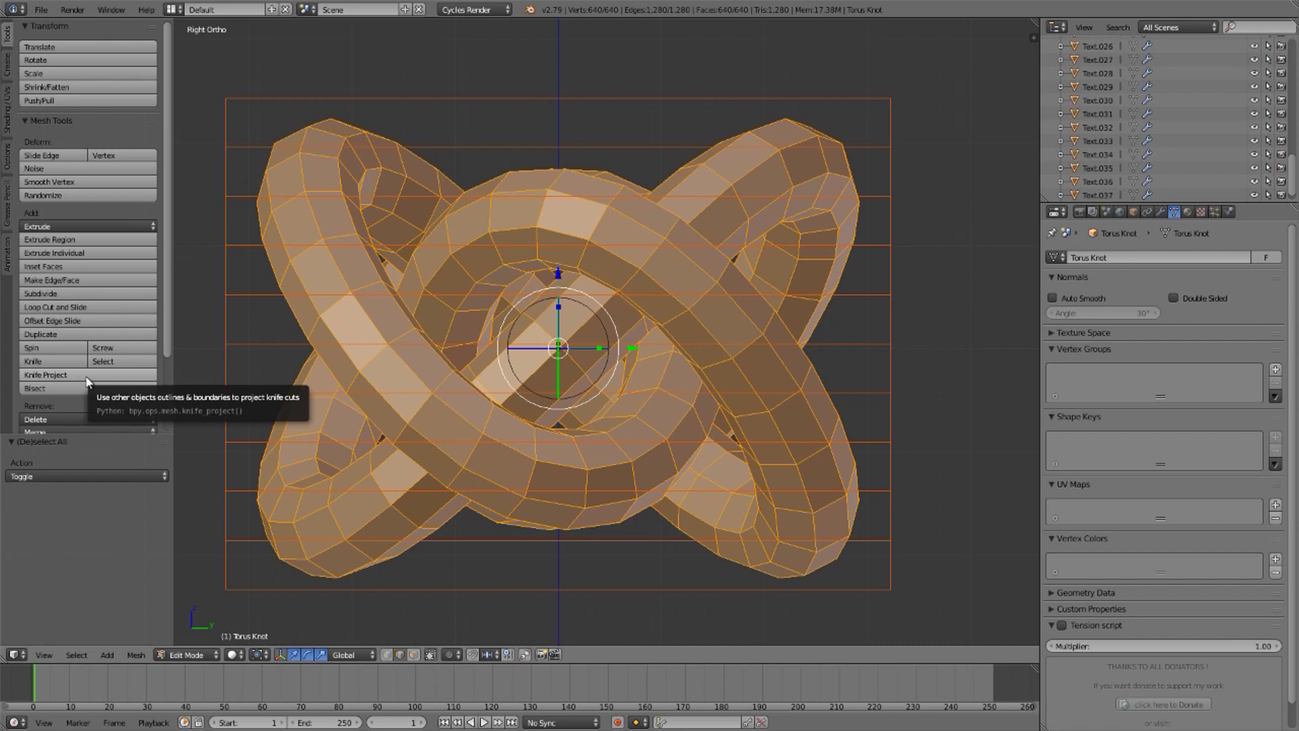
click(88, 377)
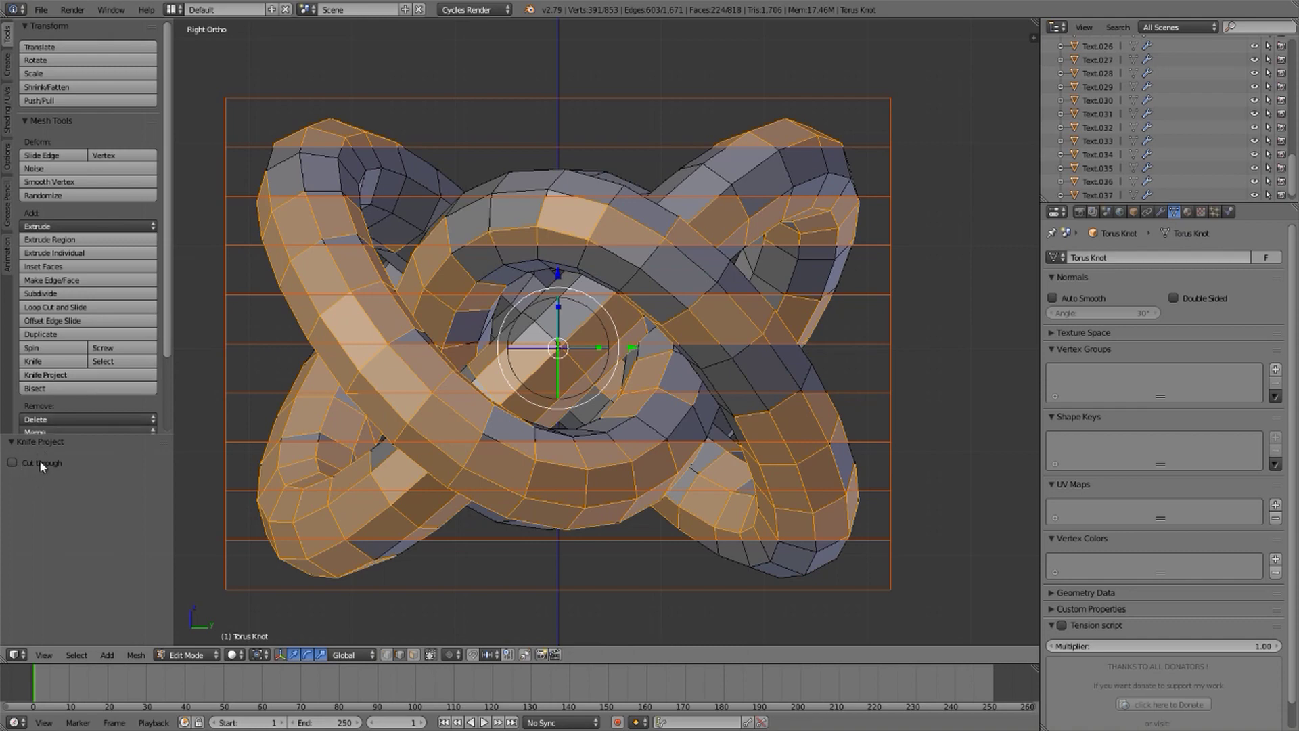
click(13, 463)
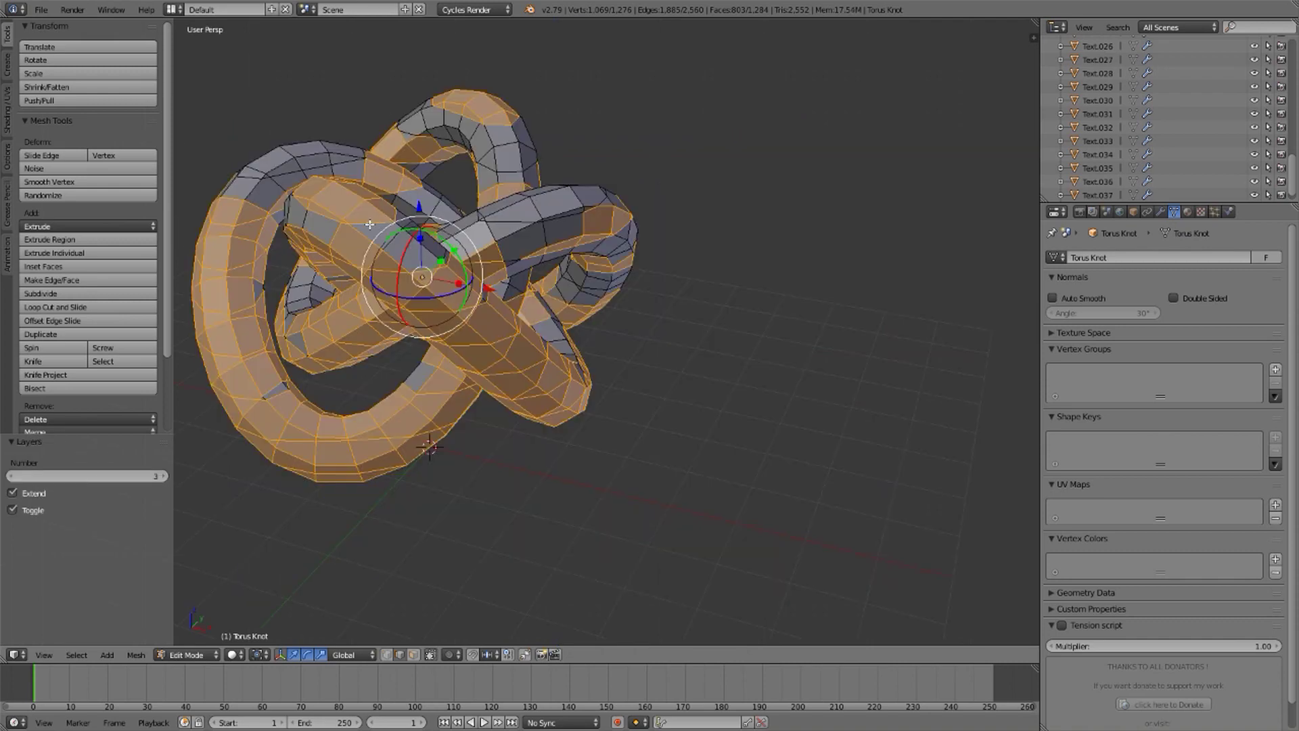
Step: Select four cut edge loops on the knot's left and upper rings
alt+right_click(367, 224)
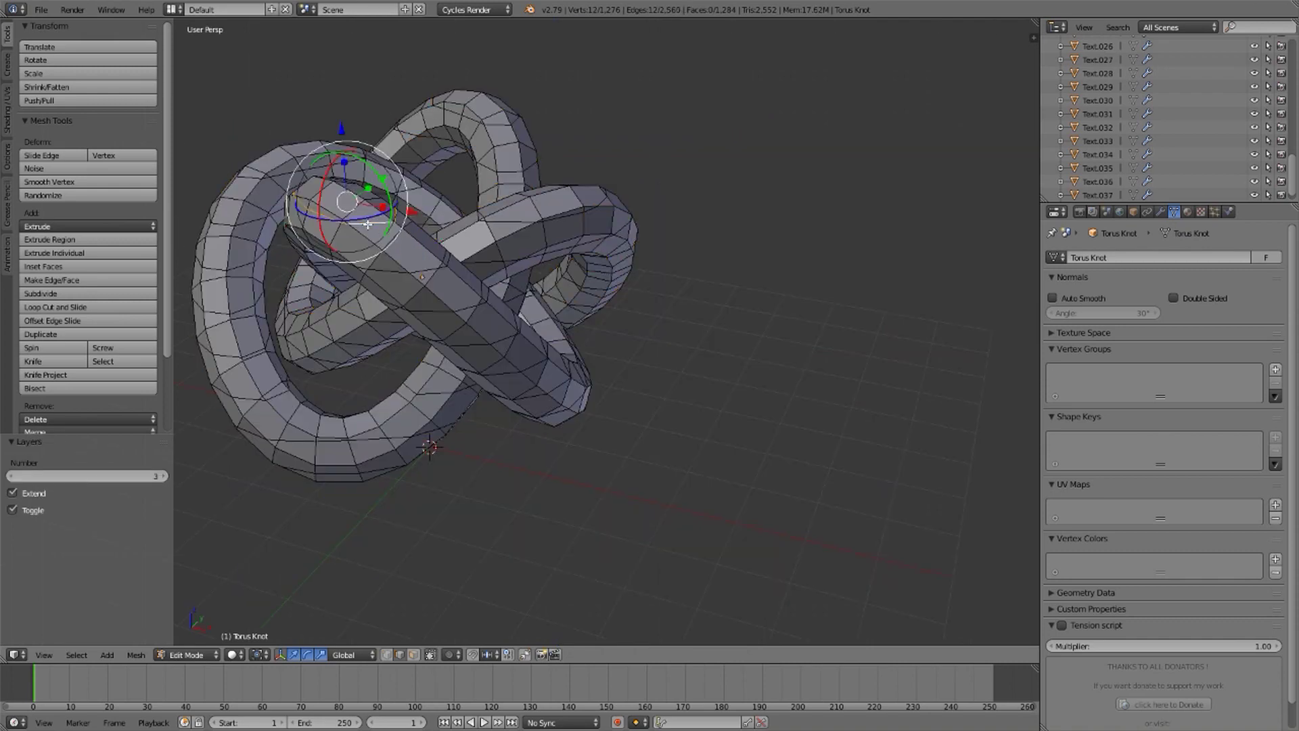
alt+shift+right_click(252, 224)
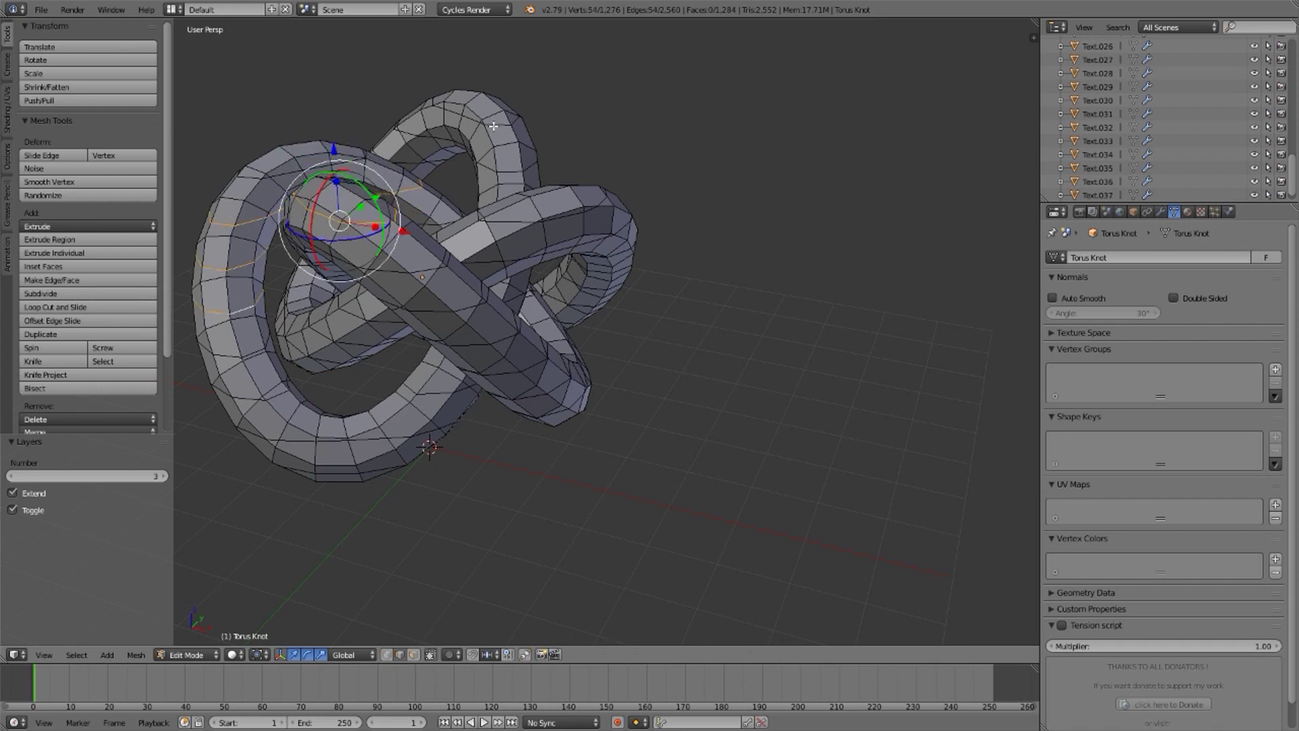
alt+shift+right_click(460, 132)
alt+shift+right_click(409, 131)
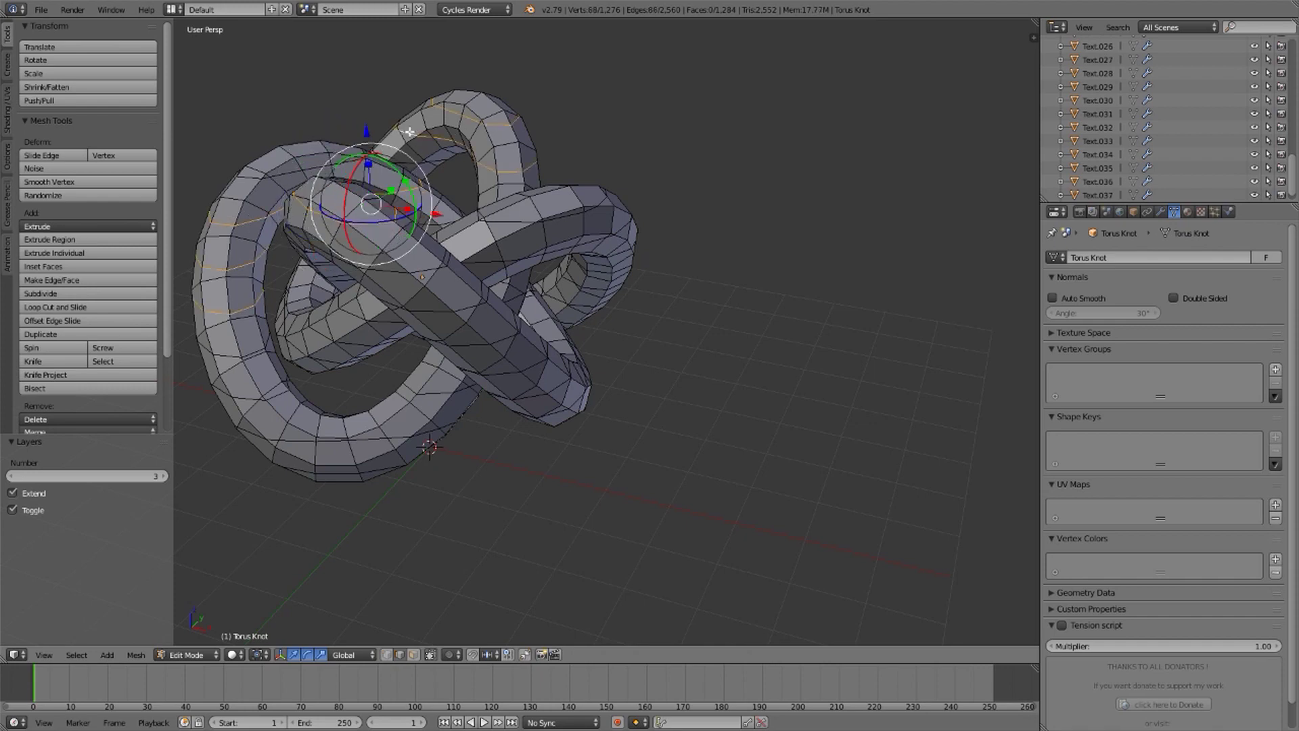
Step: Inspect the loops in wireframe, then return to solid shading zoomed out to the whole knot
key(z)
mouse_move(421, 151)
middle_down()
mouse_move(453, 173)
mouse_move(438, 181)
mouse_move(478, 222)
mouse_move(565, 217)
mouse_move(518, 167)
mouse_move(396, 183)
mouse_move(501, 203)
mouse_move(464, 195)
middle_up()
key(ctrl+space)
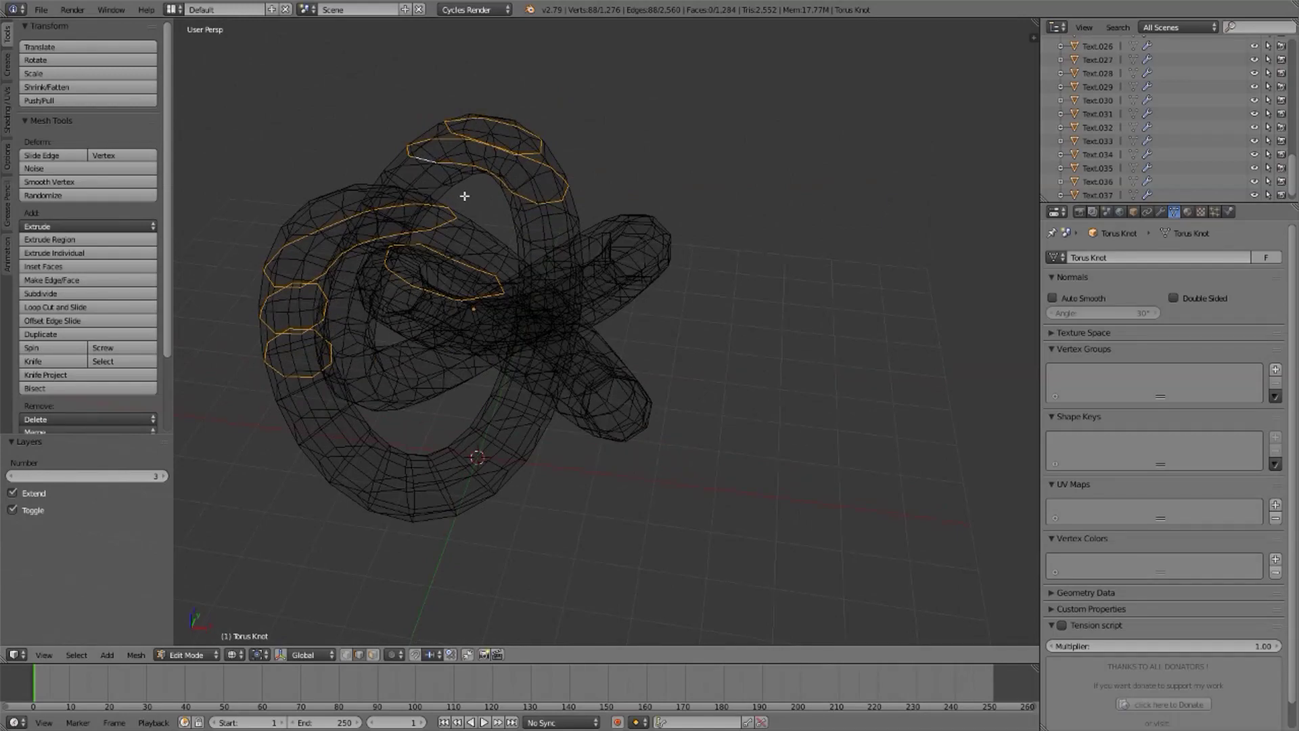
key(z)
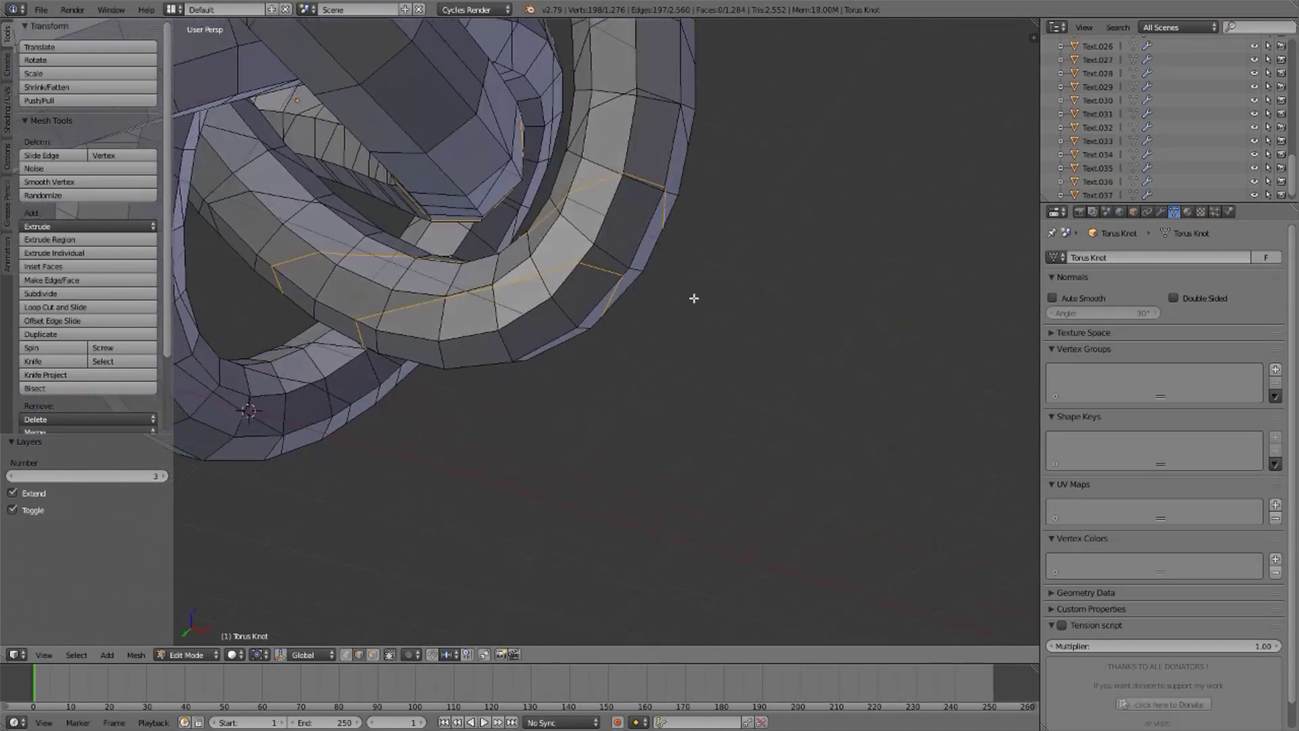
scroll(693, 298, down, 8)
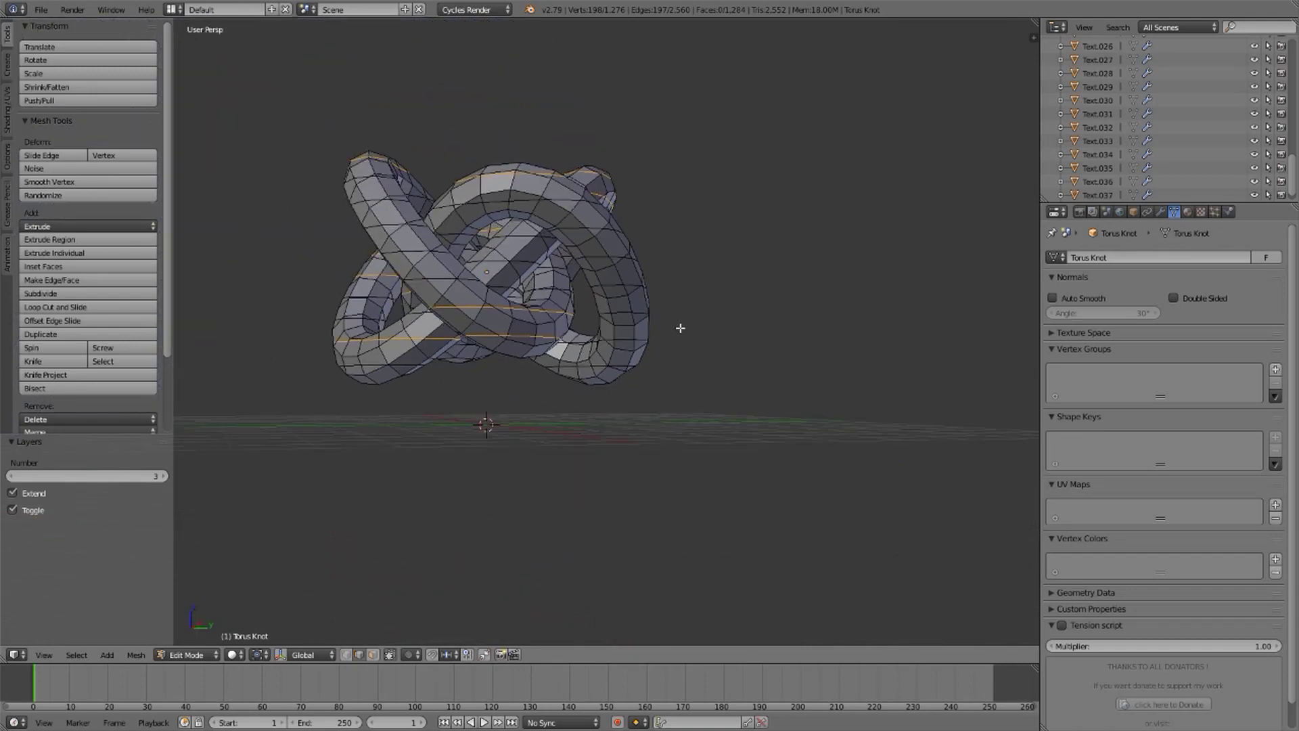
key(shift+g)
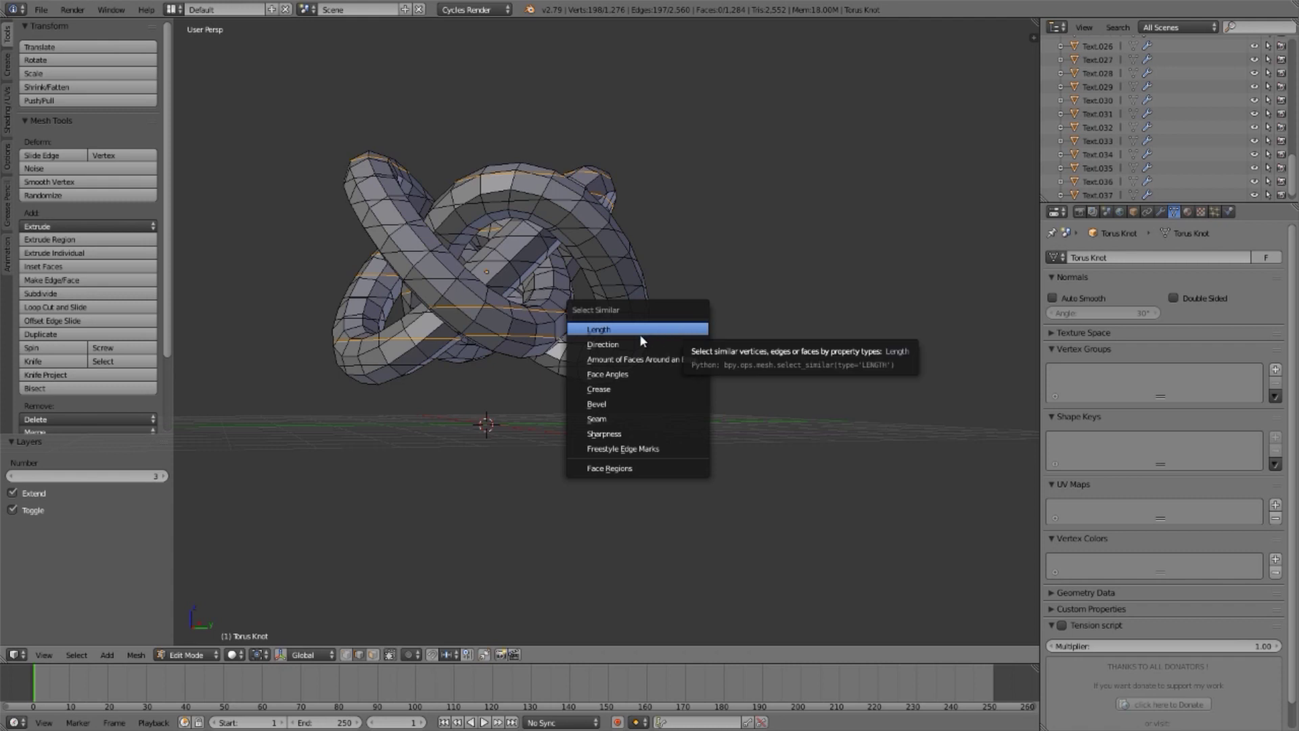
Step: Select all edges similar by Direction and raise the threshold to 0.030
click(617, 344)
key(z)
key(KP_Decimal)
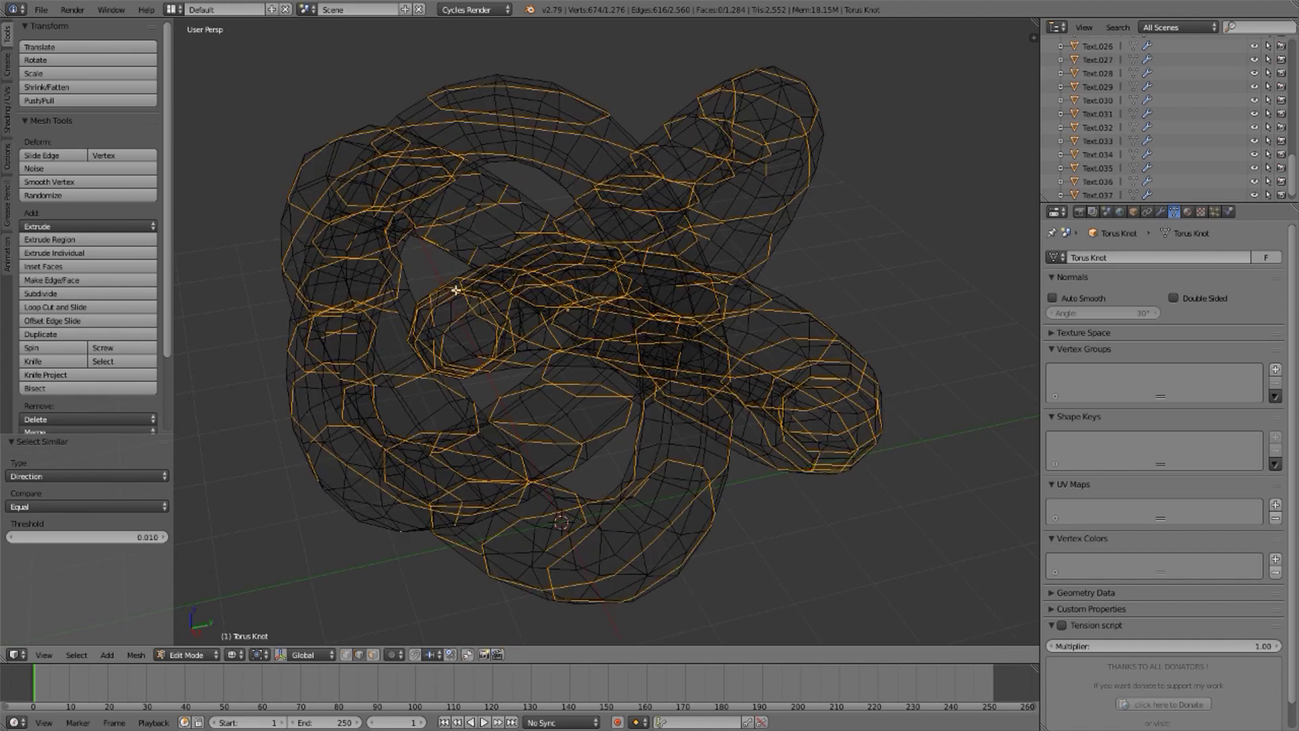
click(164, 537)
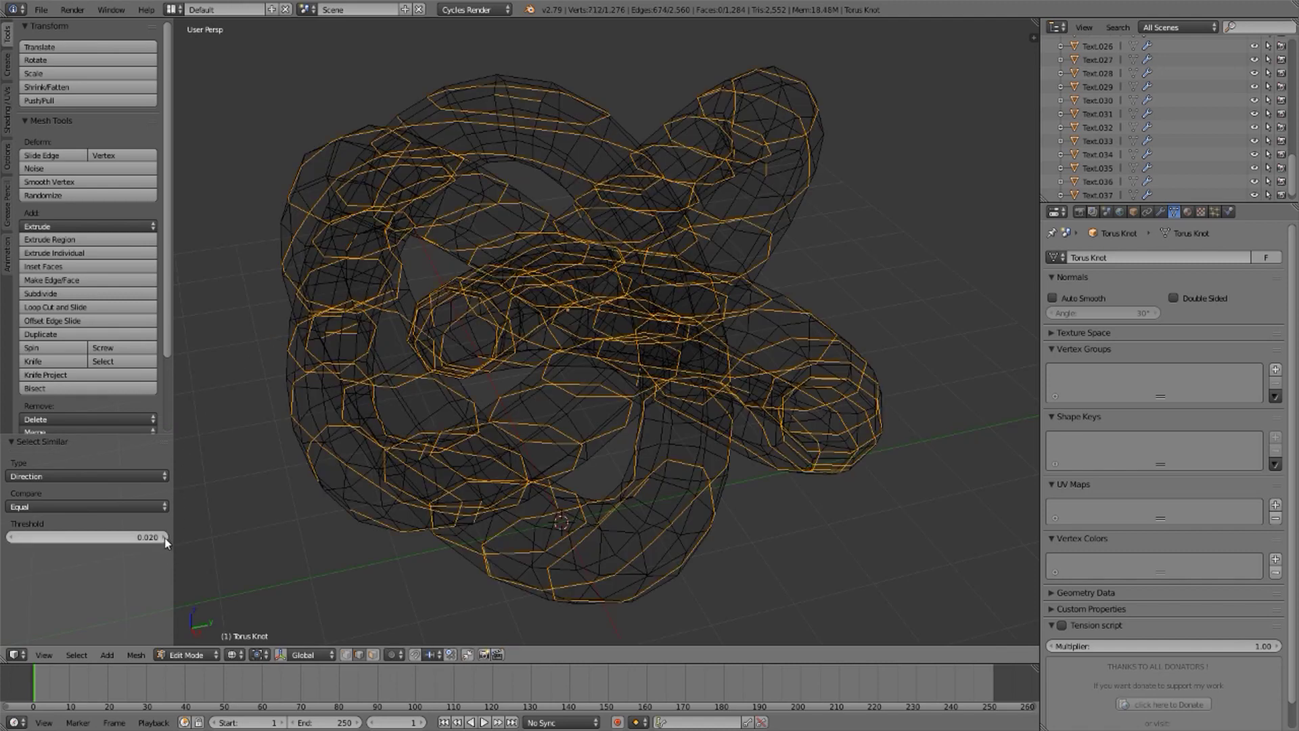
click(164, 538)
Step: Orbit the knot in solid and wireframe to confirm every horizontal cut loop is selected
mouse_move(467, 122)
middle_down()
mouse_move(536, 151)
mouse_move(530, 140)
middle_up()
key(z)
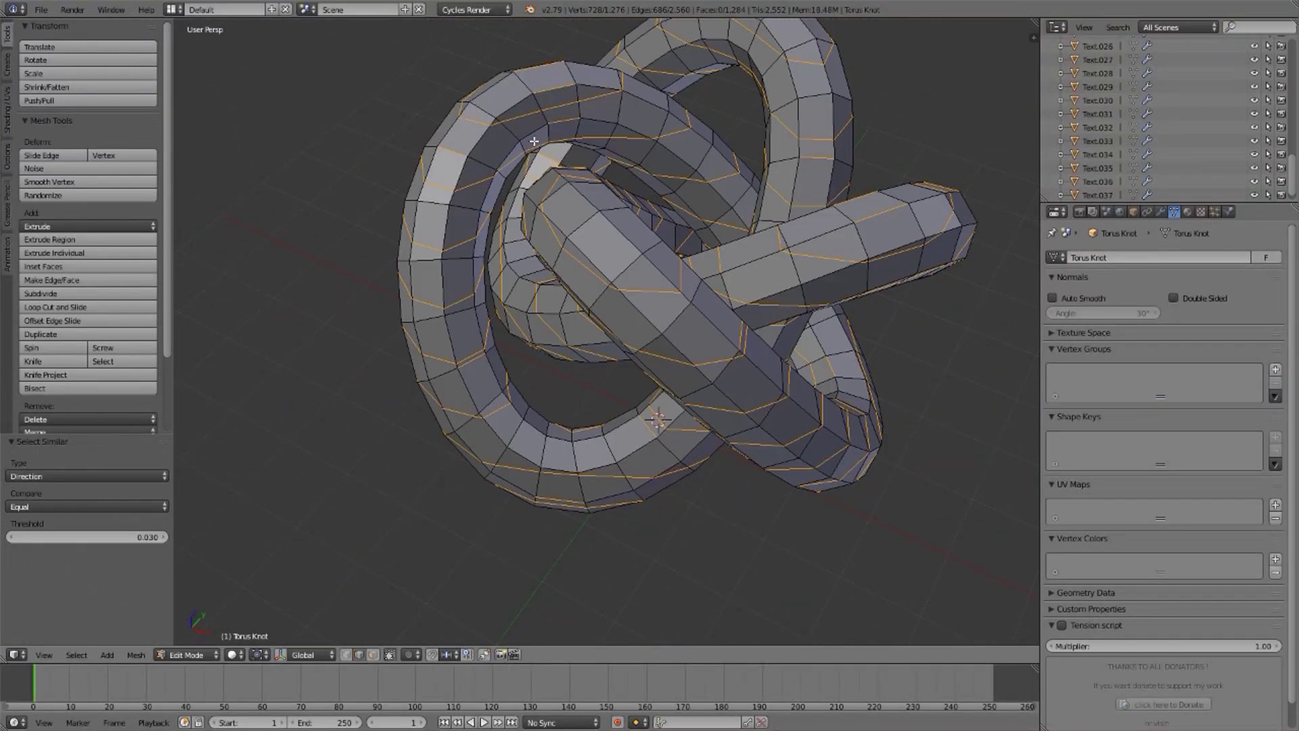
scroll(551, 91, up, 5)
middle_drag(551, 91, 435, 441)
key(z)
key(KP_5)
scroll(406, 467, down, 5)
scroll(439, 420, up, 2)
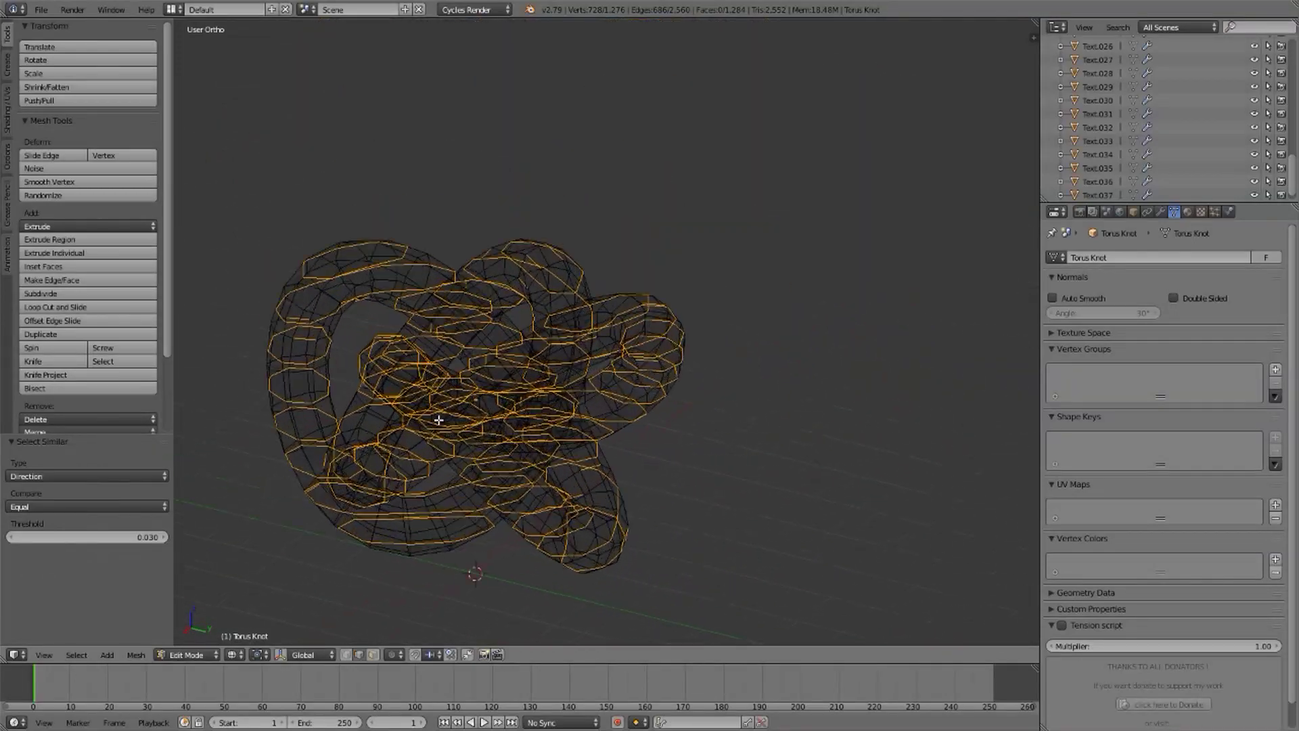
scroll(438, 420, up, 2)
middle_drag(435, 420, 477, 361)
mouse_move(552, 329)
middle_down()
mouse_move(487, 343)
mouse_move(534, 363)
mouse_move(623, 310)
mouse_move(661, 262)
mouse_move(661, 212)
mouse_move(575, 258)
mouse_move(563, 333)
mouse_move(527, 344)
mouse_move(557, 326)
middle_up()
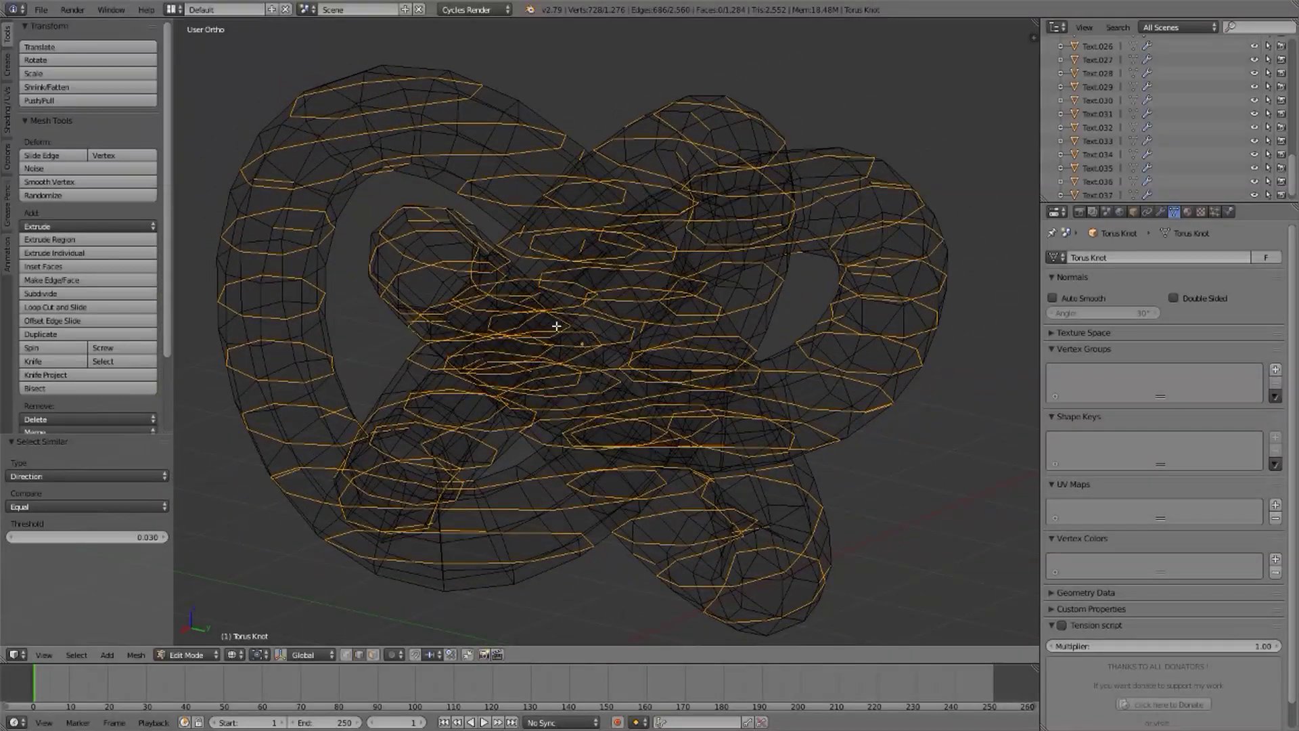
Step: Edge-split the torus knot along the selected loops, then switch to face select with solid shading
key(ctrl+e)
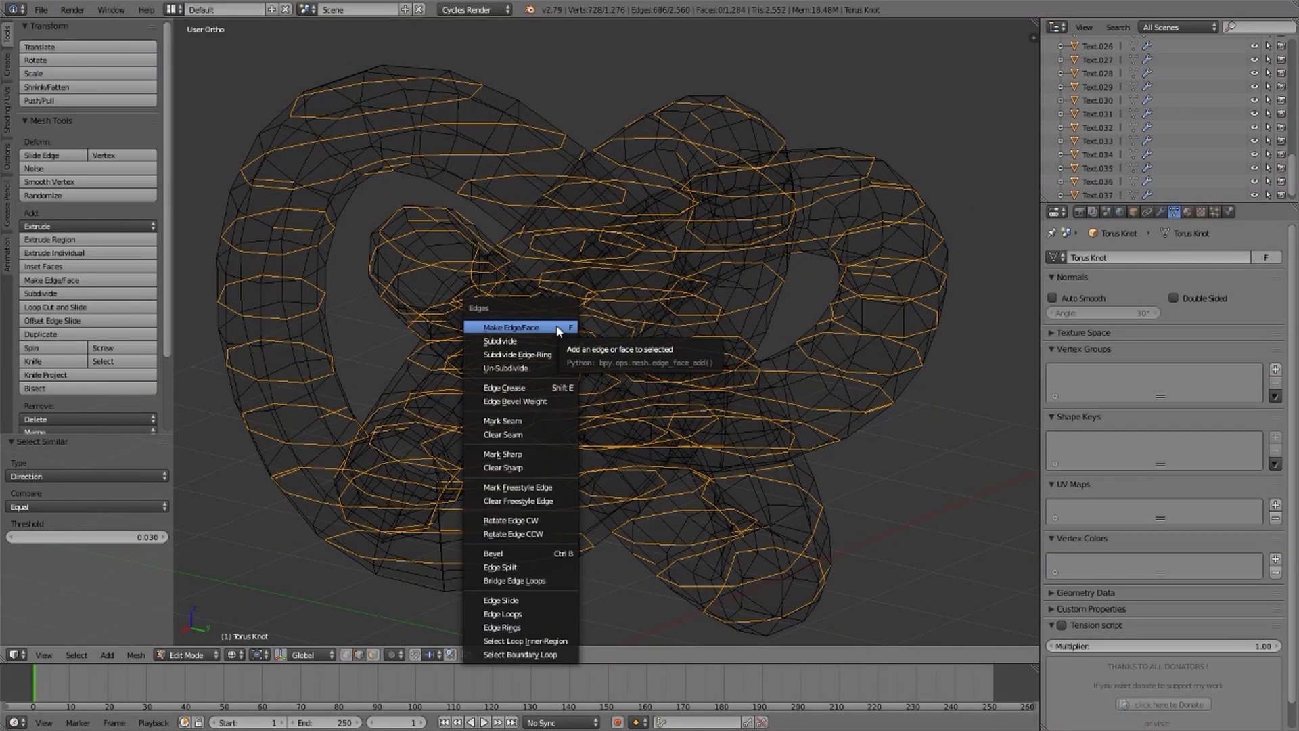
click(499, 567)
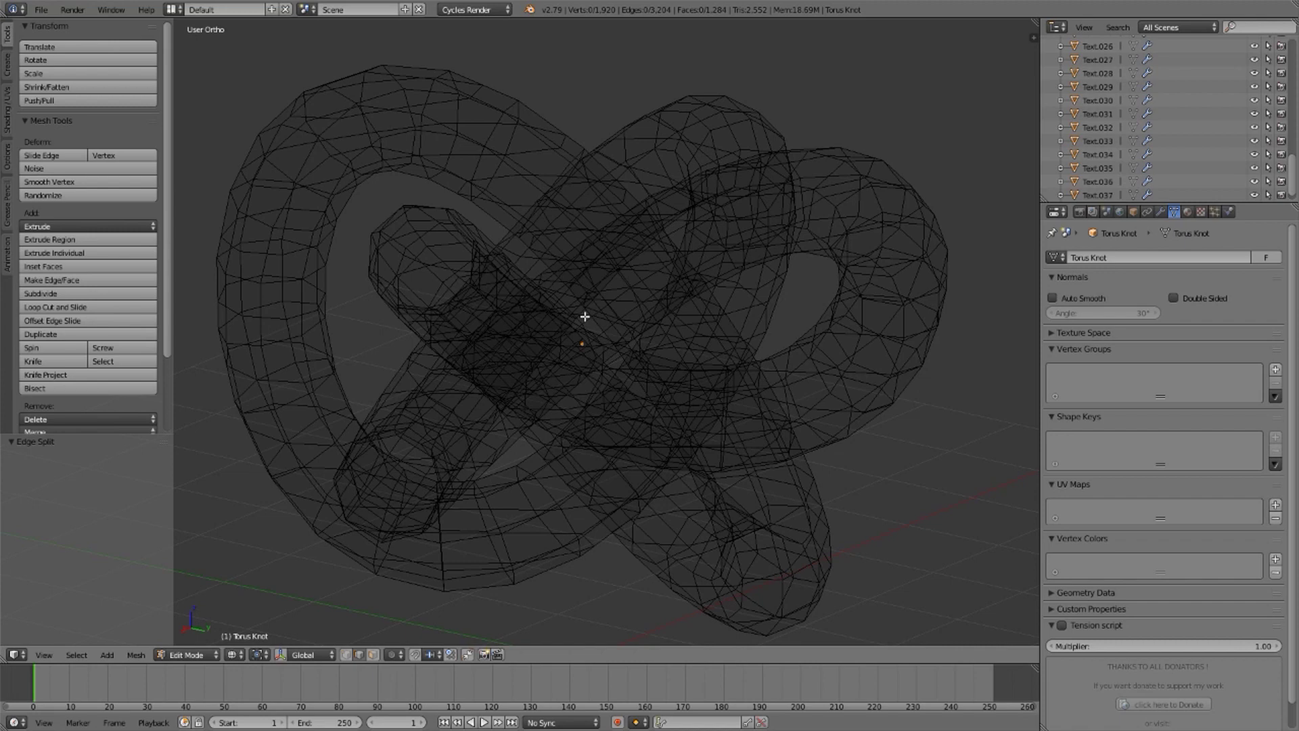
key(ctrl+Tab)
key(3)
key(z)
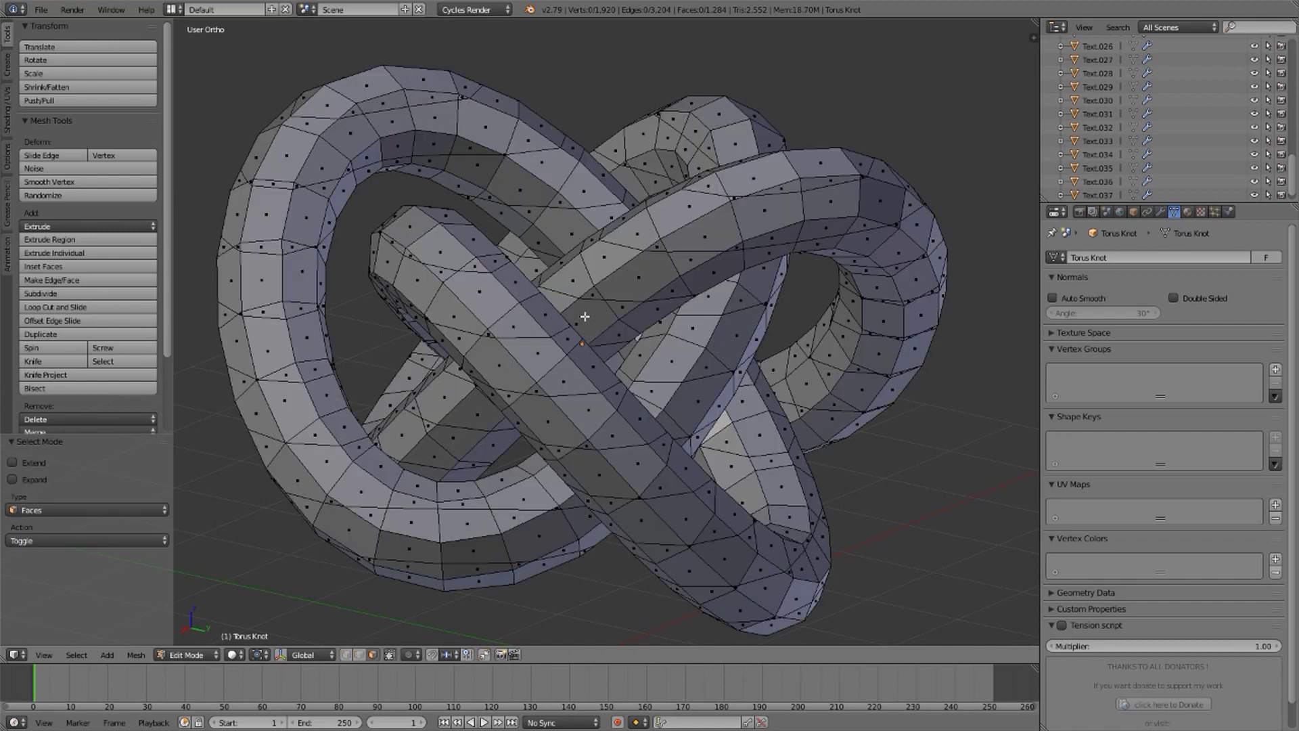
Step: Separate all faces of the knot by loose parts into slice objects and return to Object Mode
key(a)
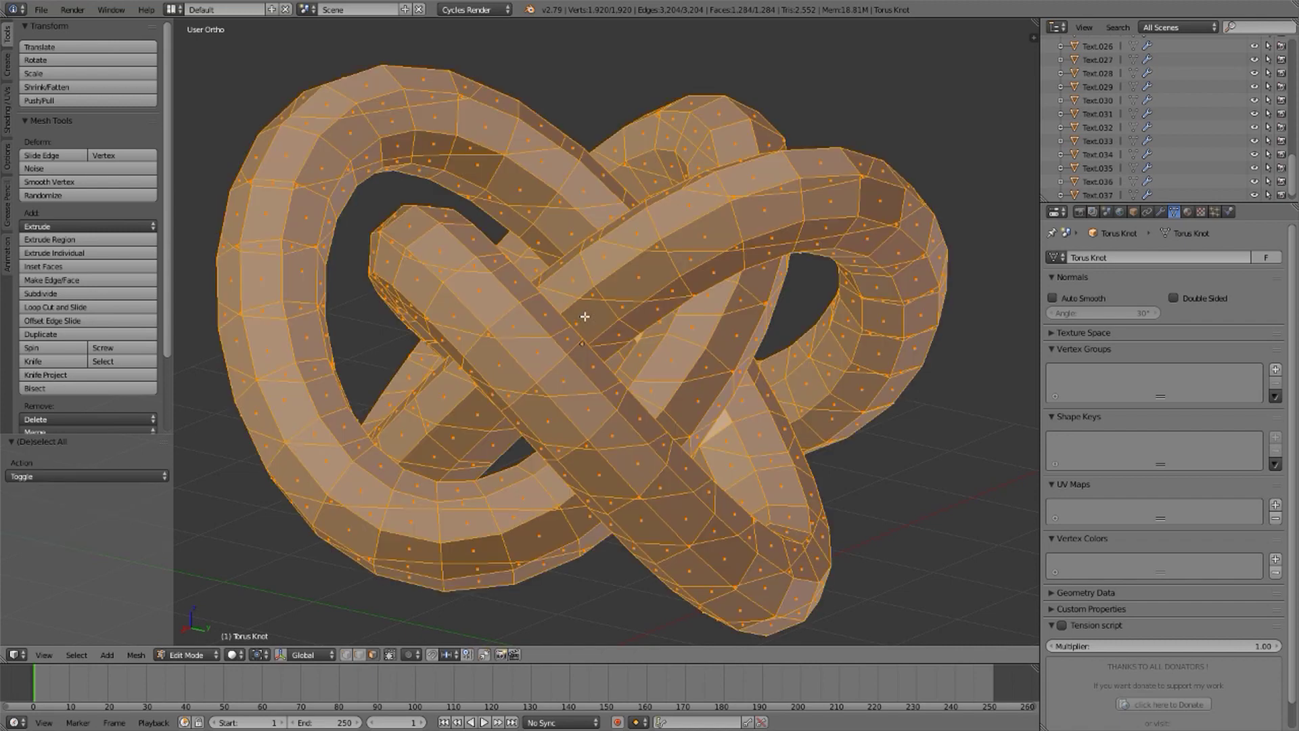
key(p)
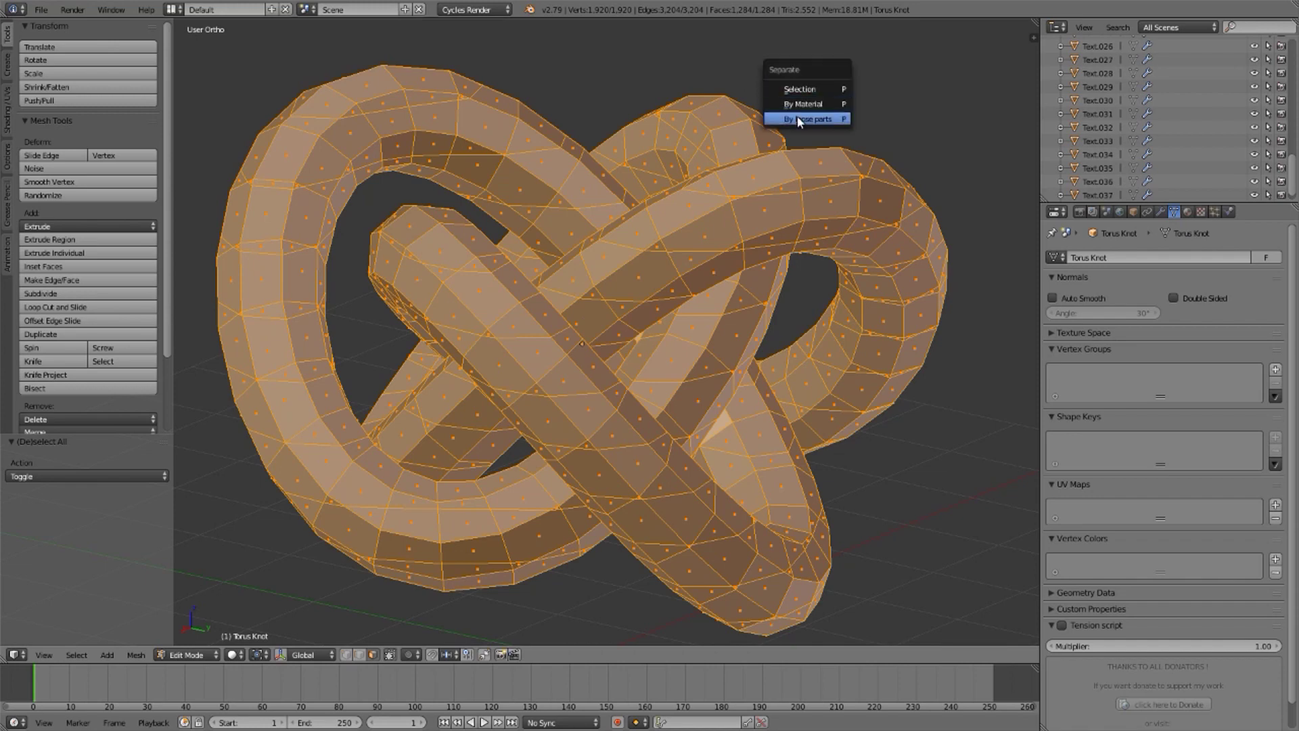
click(832, 121)
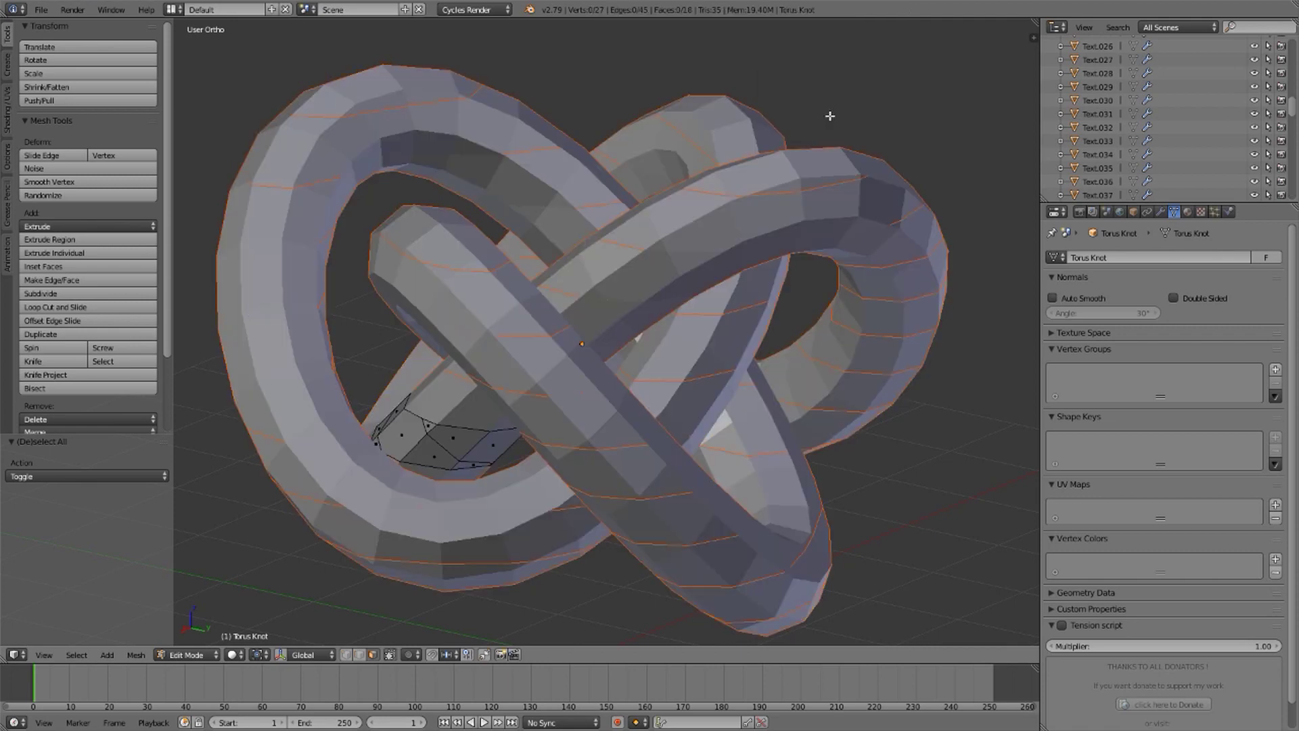
key(Tab)
middle_drag(507, 357, 443, 433)
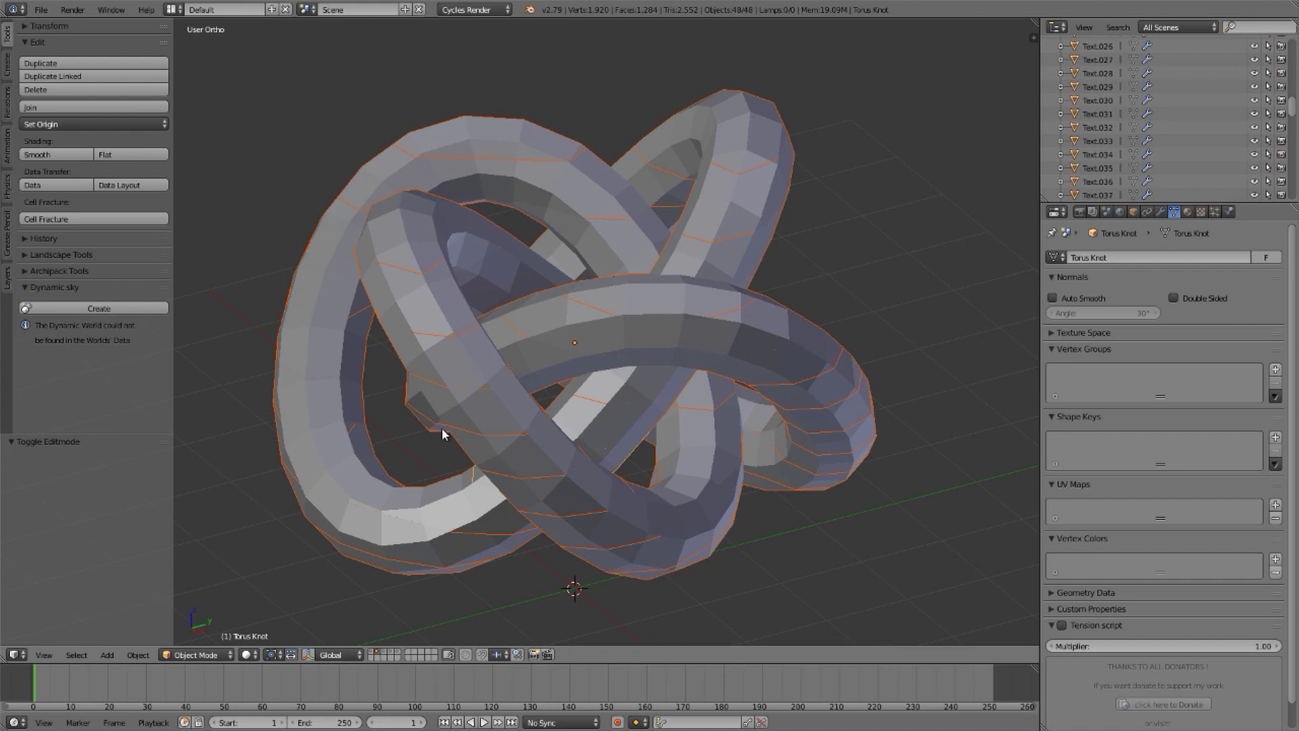
Step: Set each slice's origin to its own geometry
click(76, 123)
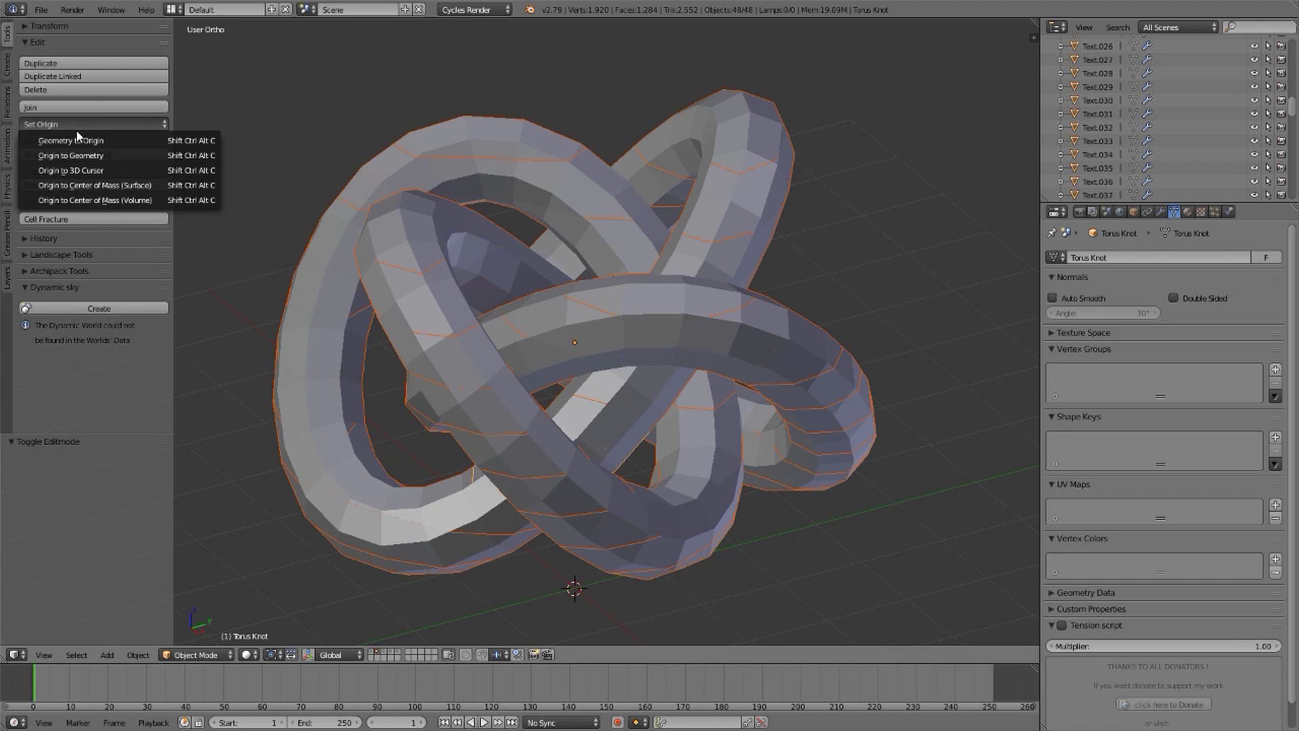
click(63, 155)
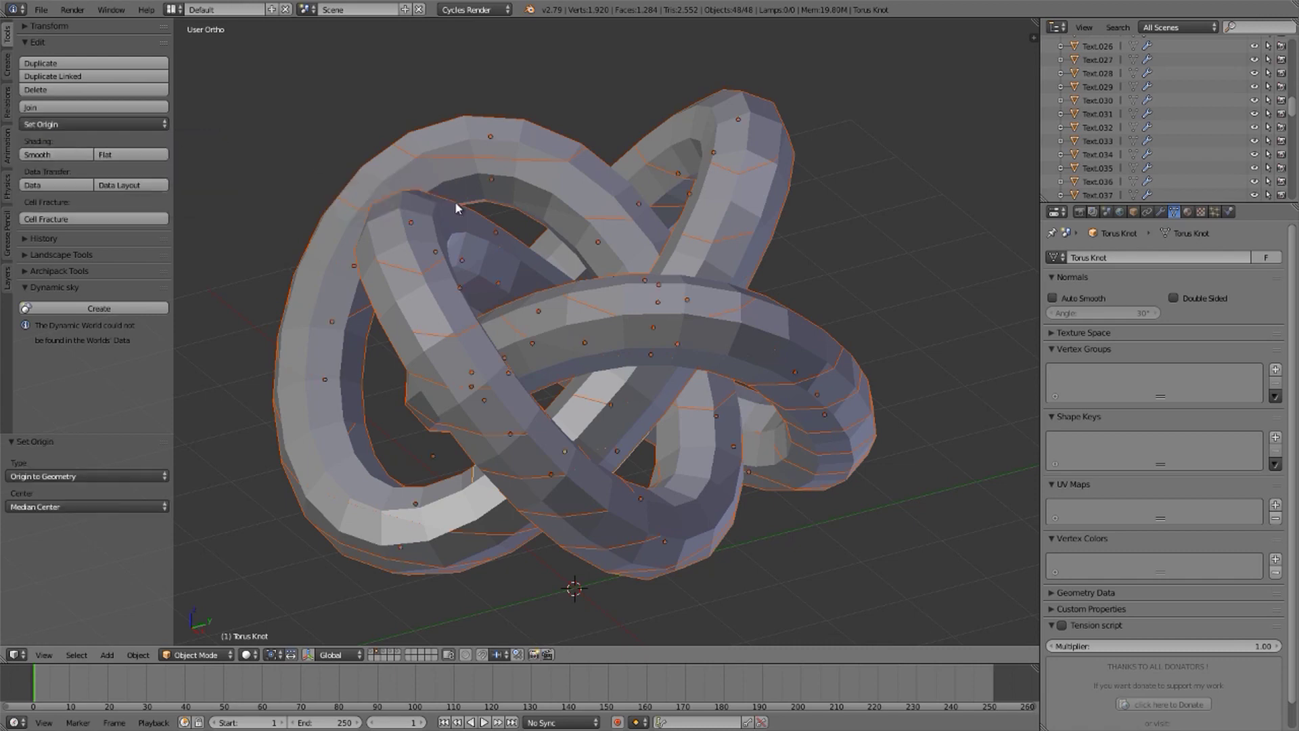
mouse_move(582, 274)
middle_down()
mouse_move(522, 256)
mouse_move(538, 260)
middle_up()
Step: In right view, scale the slices by 1.367 and tilt them 10°
key(3)
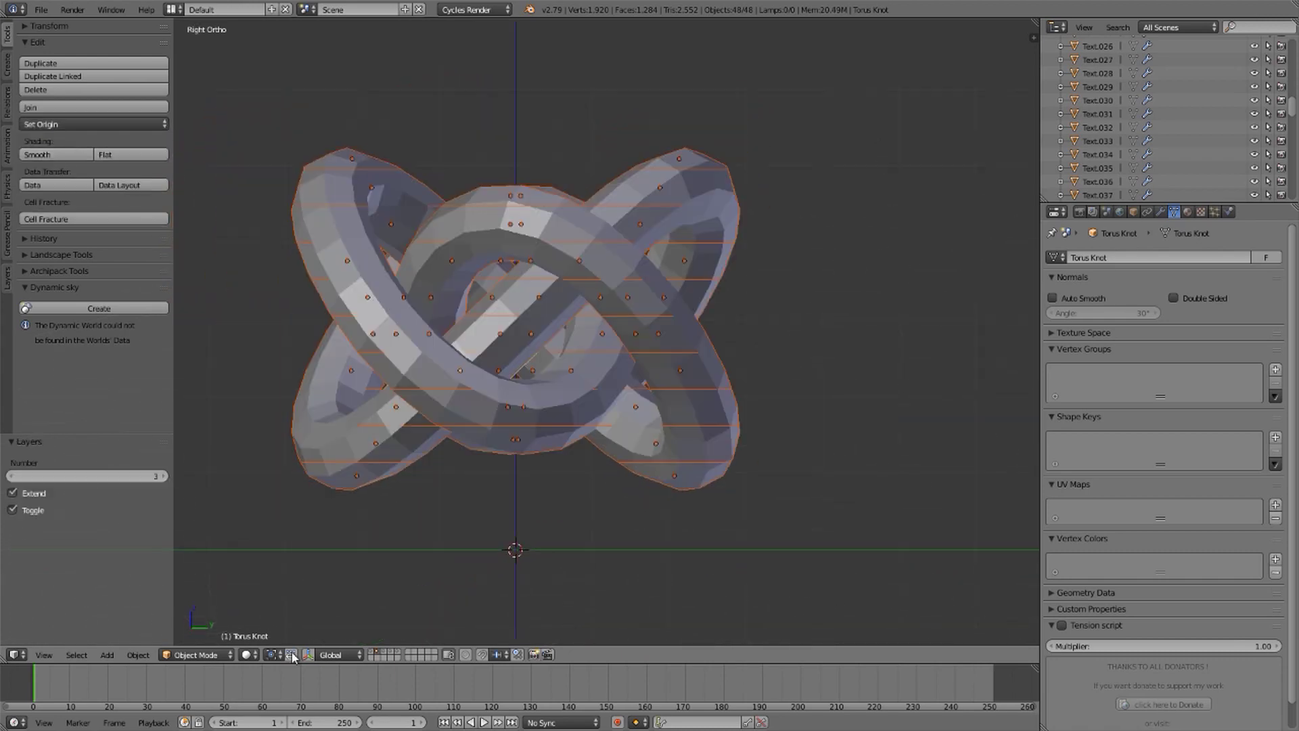
key(s)
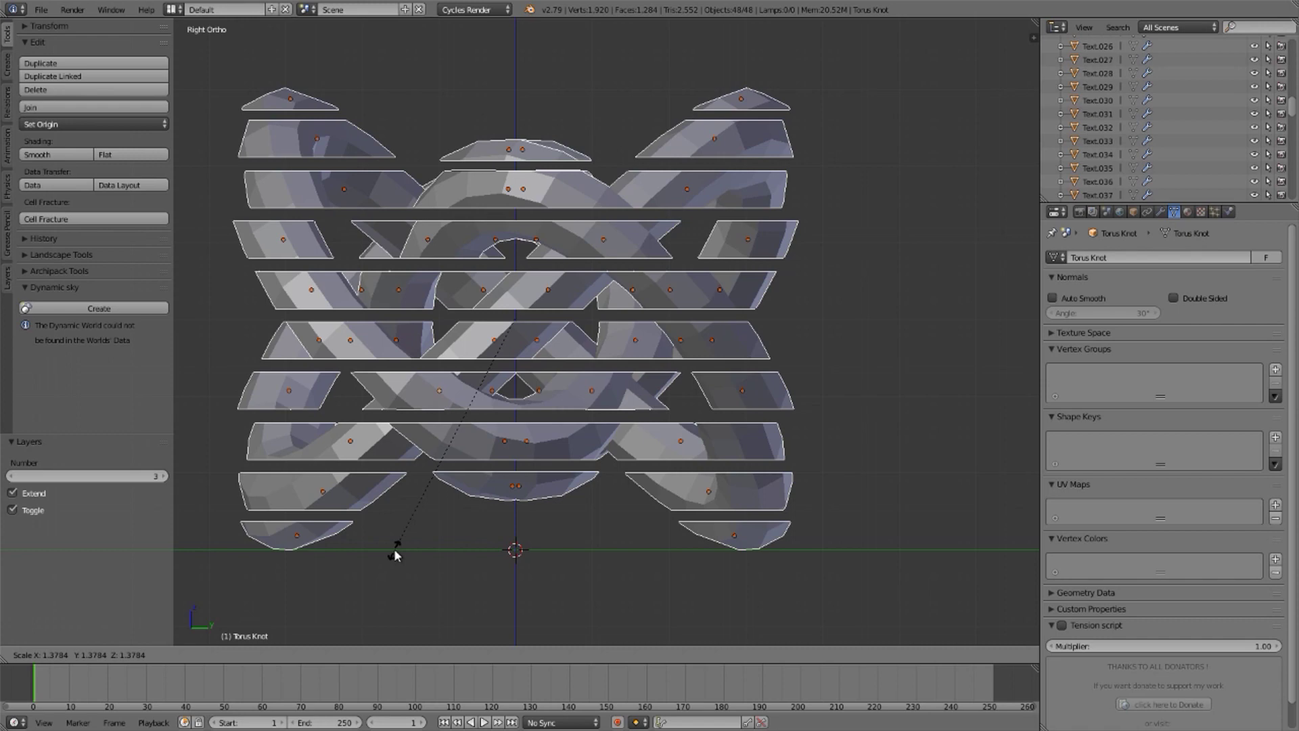
click(398, 549)
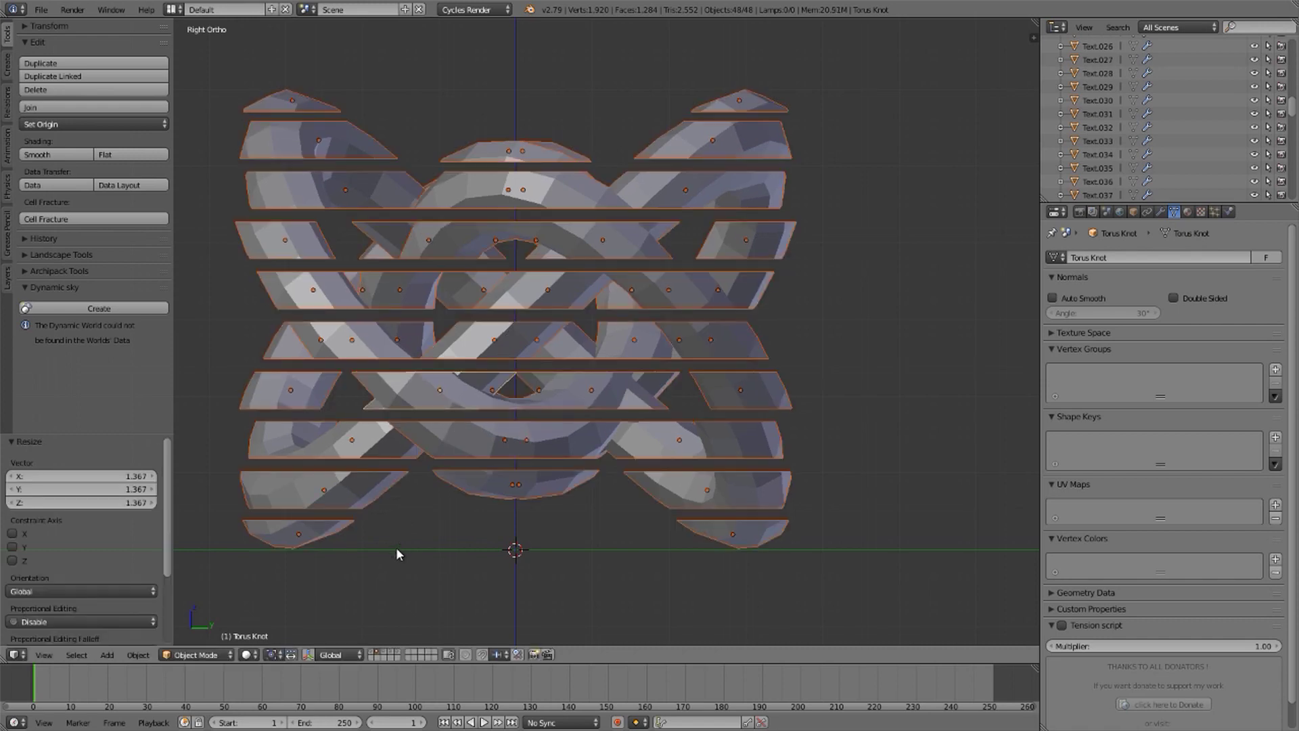
middle_drag(523, 374, 582, 403)
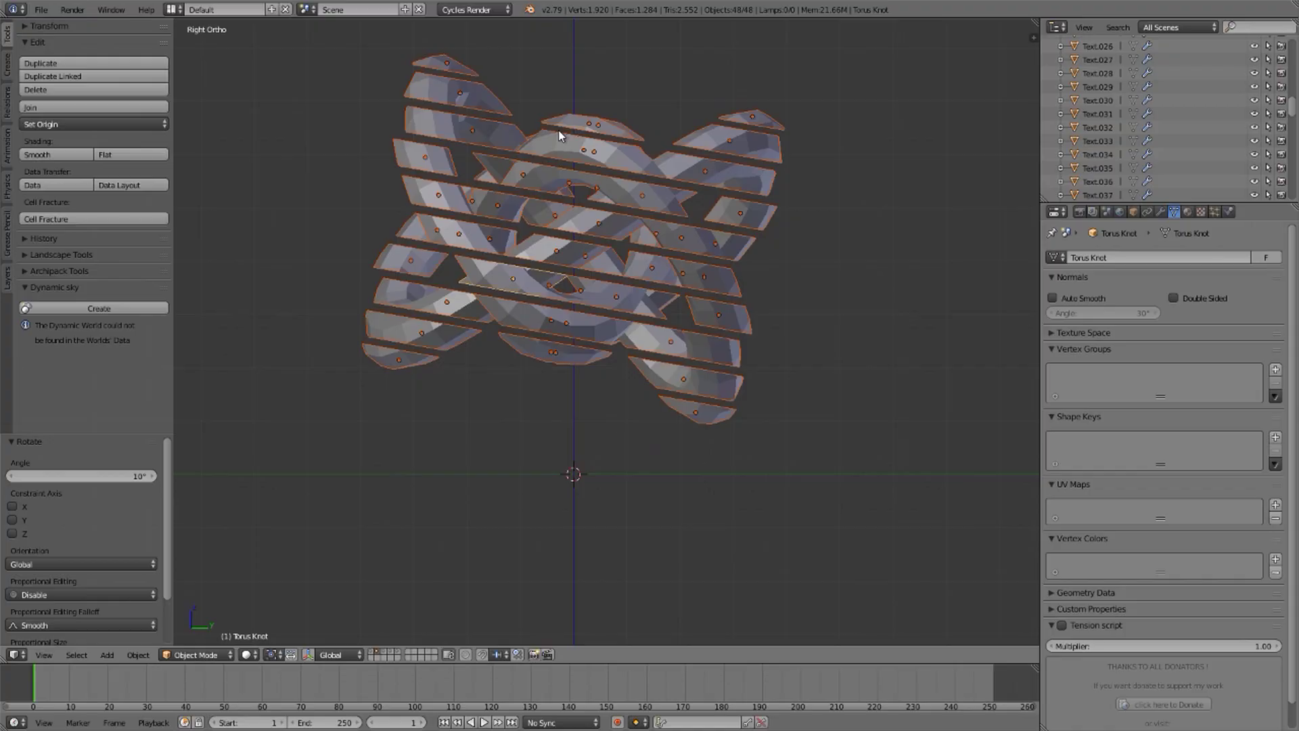
Step: Select the top slice on its own in a view from above
key(KP_8)
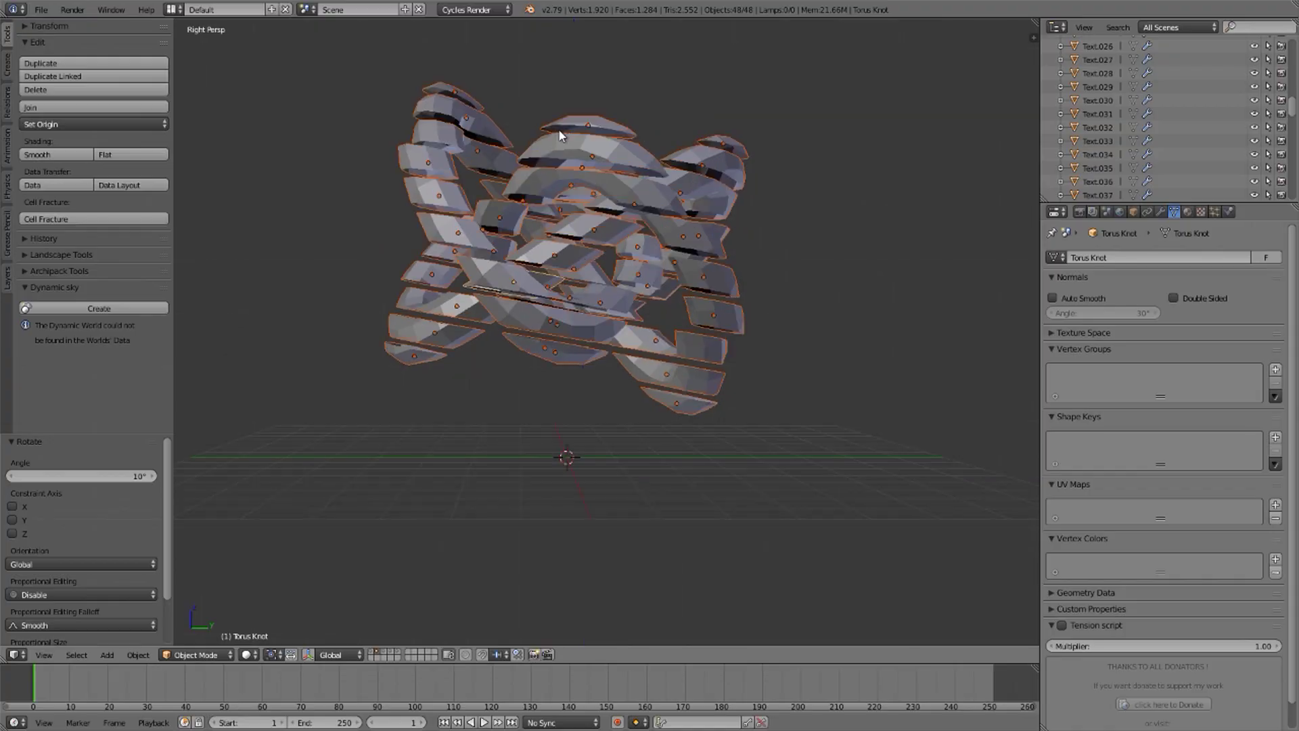
click(571, 124)
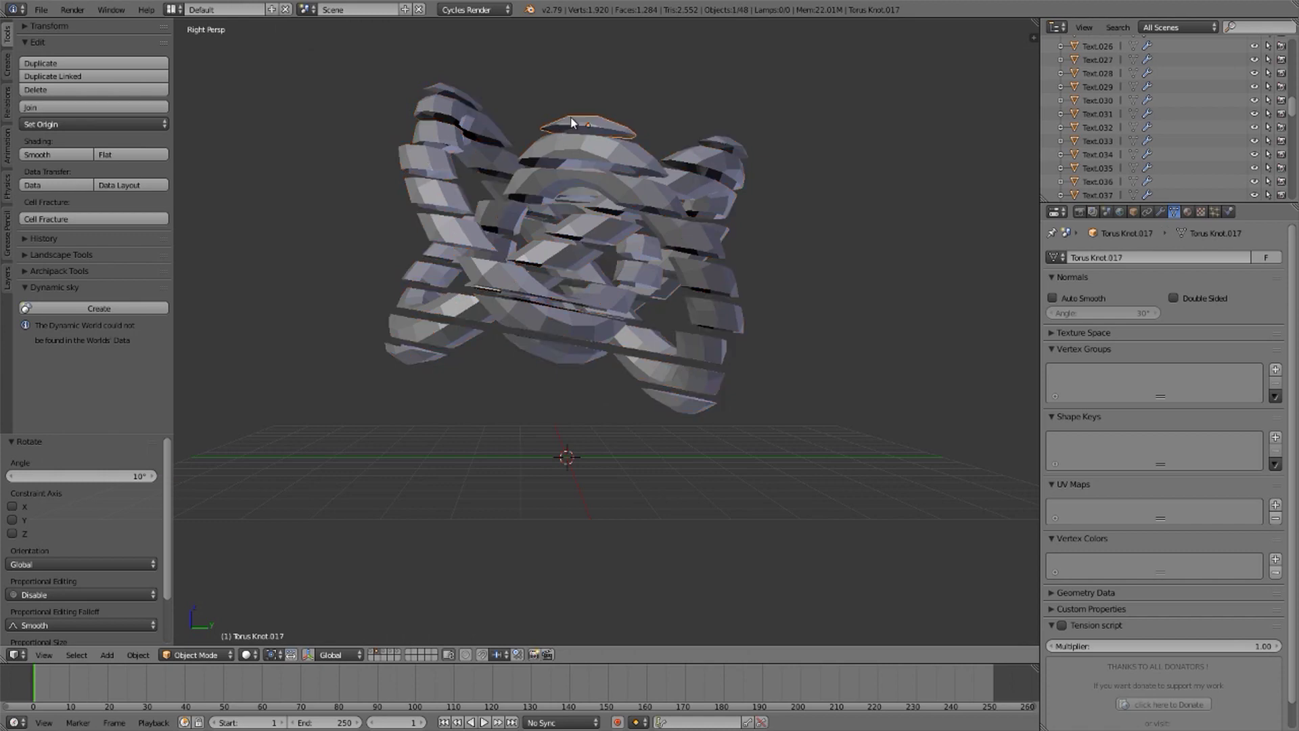
scroll(571, 116, up, 3)
middle_drag(571, 116, 710, 135)
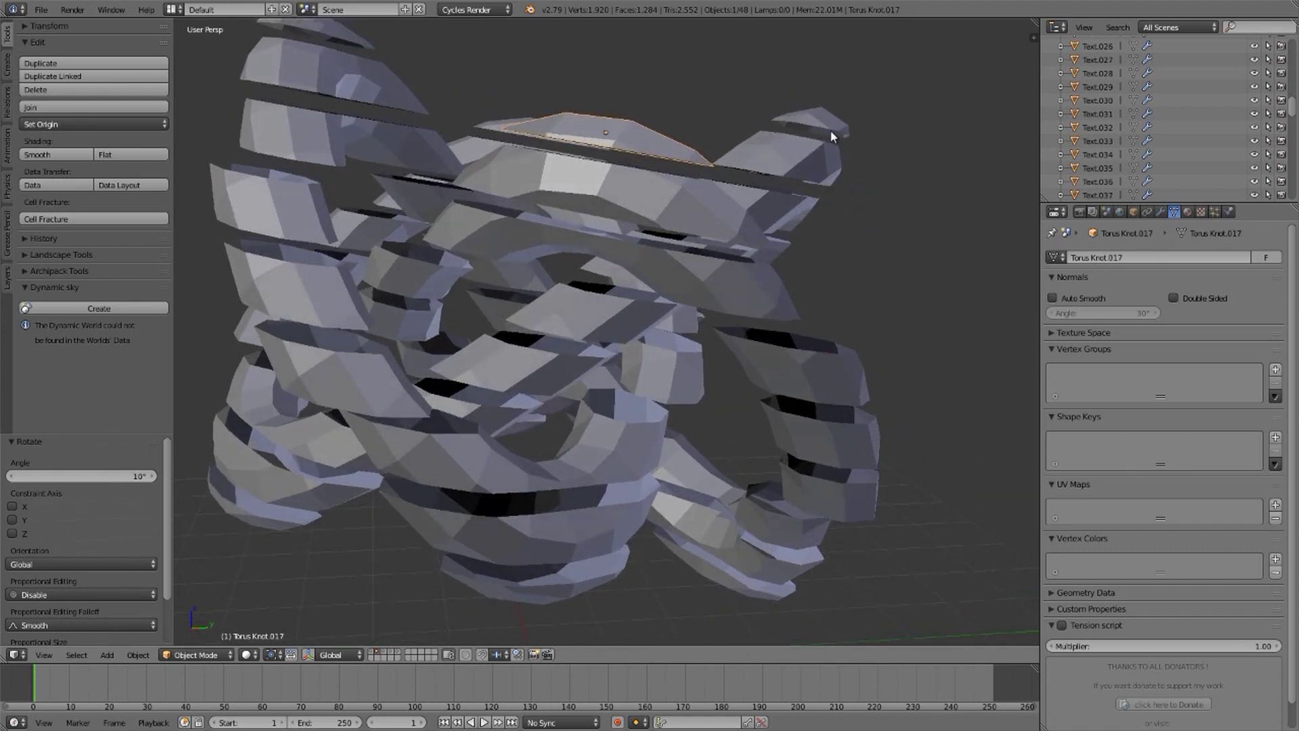
Step: Add a Solidify modifier with 0.0100 thickness and -1 offset to Torus Knot.017
click(1161, 212)
click(1113, 255)
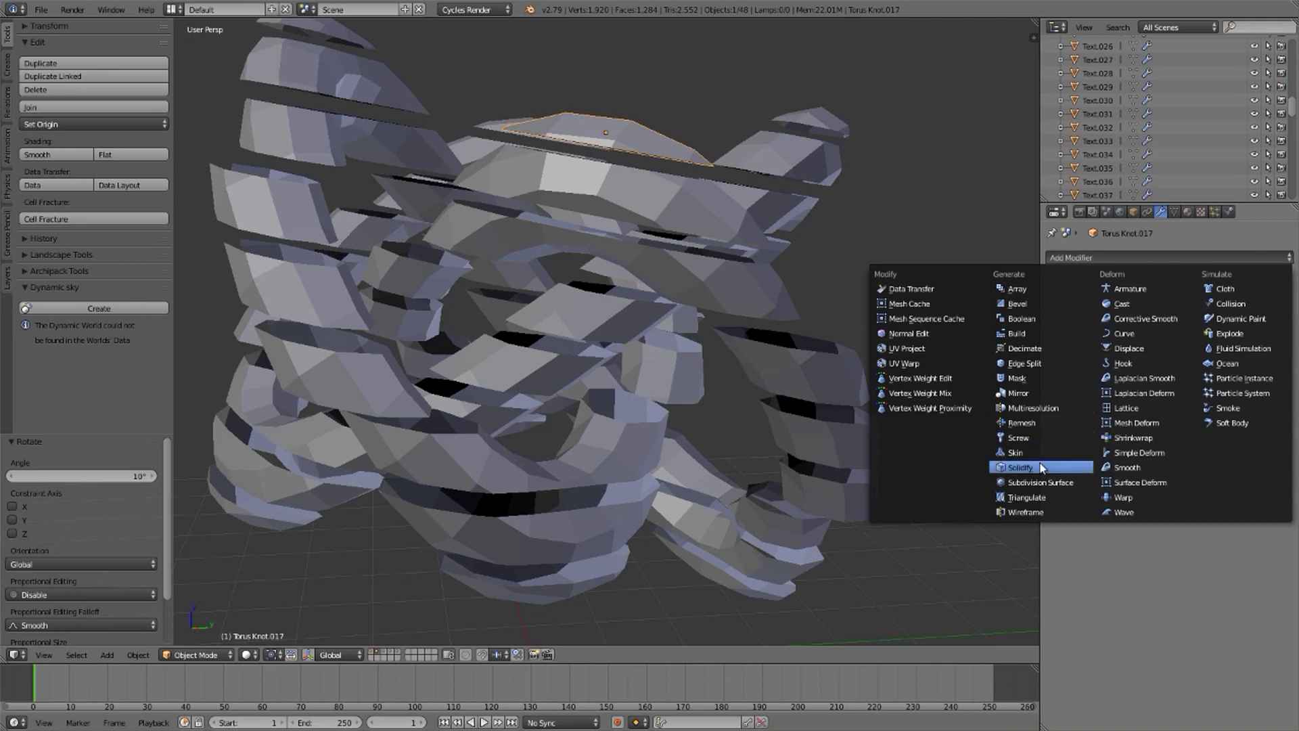
click(1009, 467)
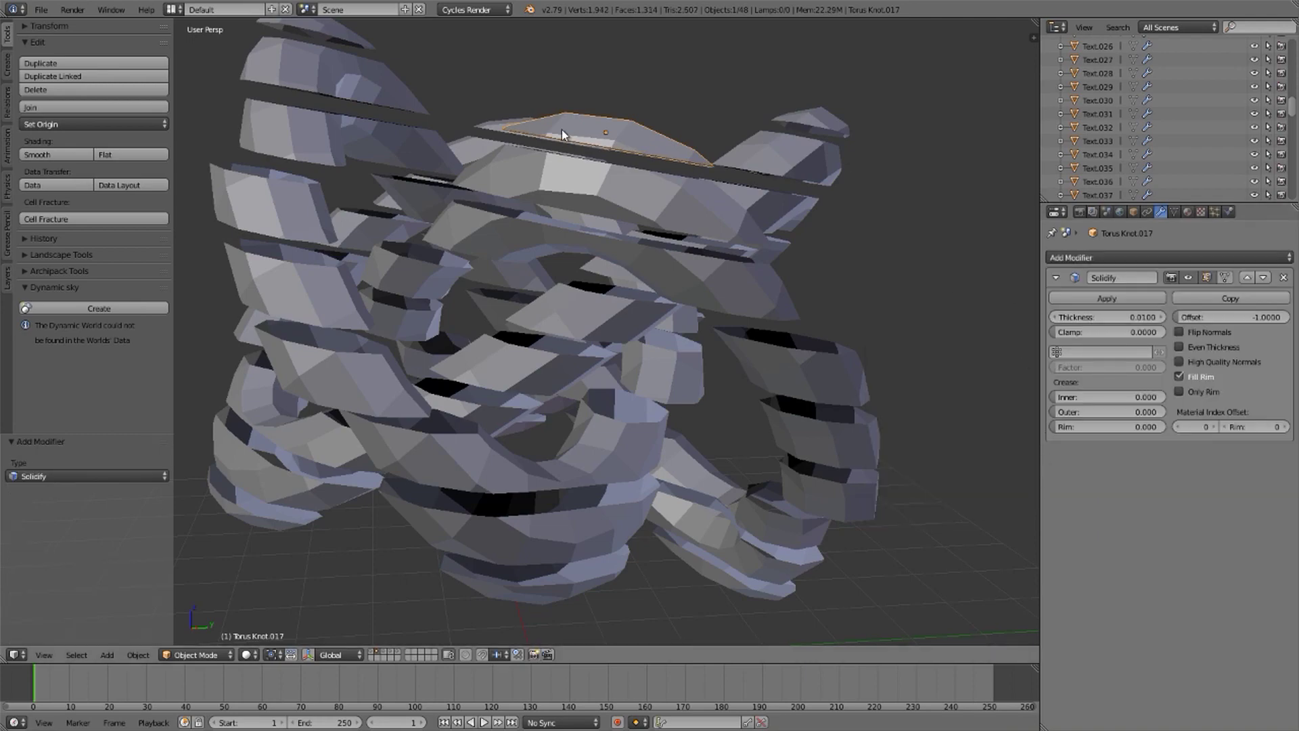
scroll(562, 128, up, 3)
scroll(607, 103, down, 3)
middle_drag(607, 103, 532, 188)
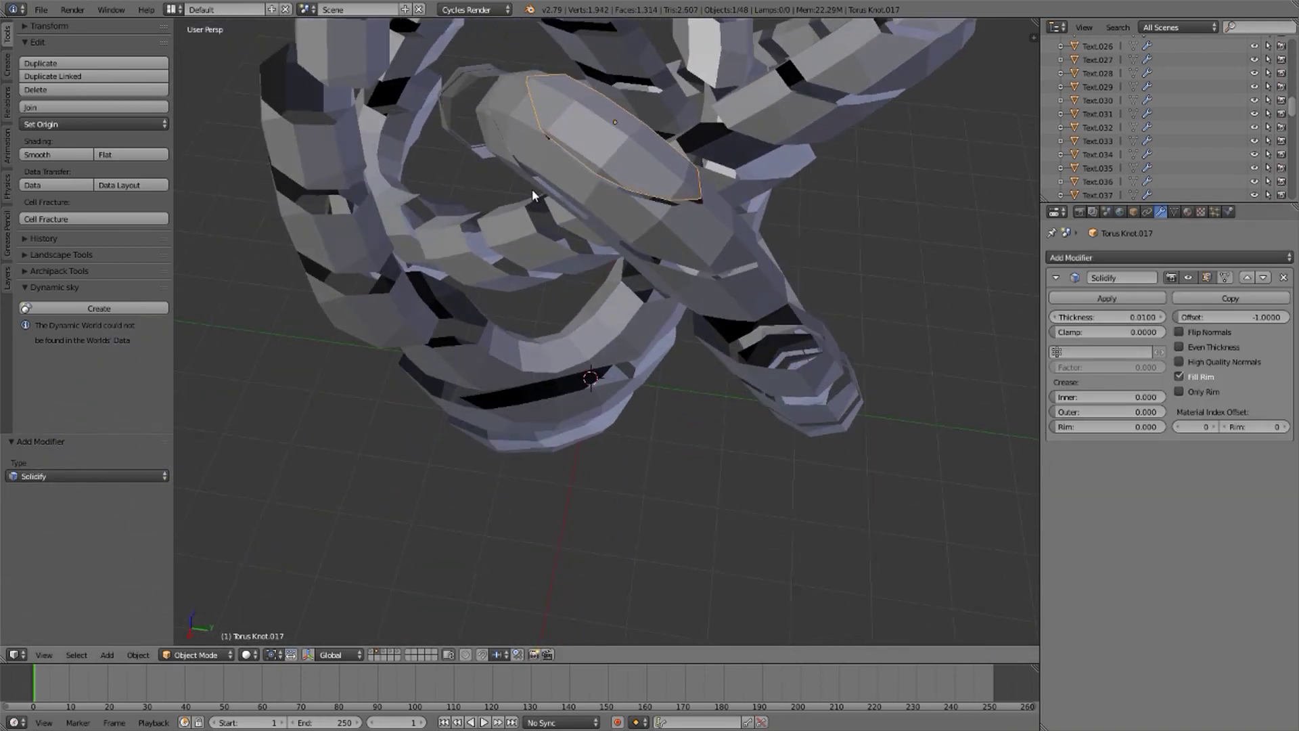
scroll(446, 380, up, 2)
middle_drag(489, 315, 542, 268)
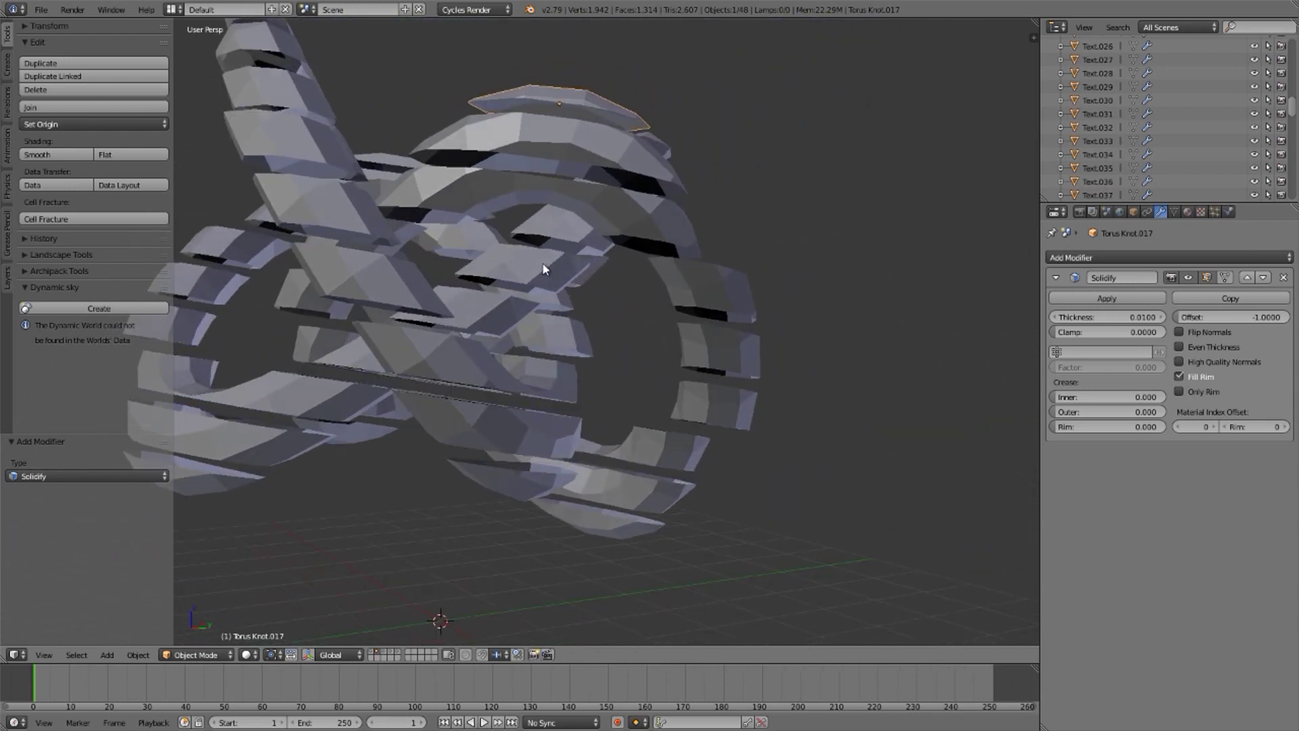
Step: Select every slice in the scene, keeping the top slice active
key(a)
key(a)
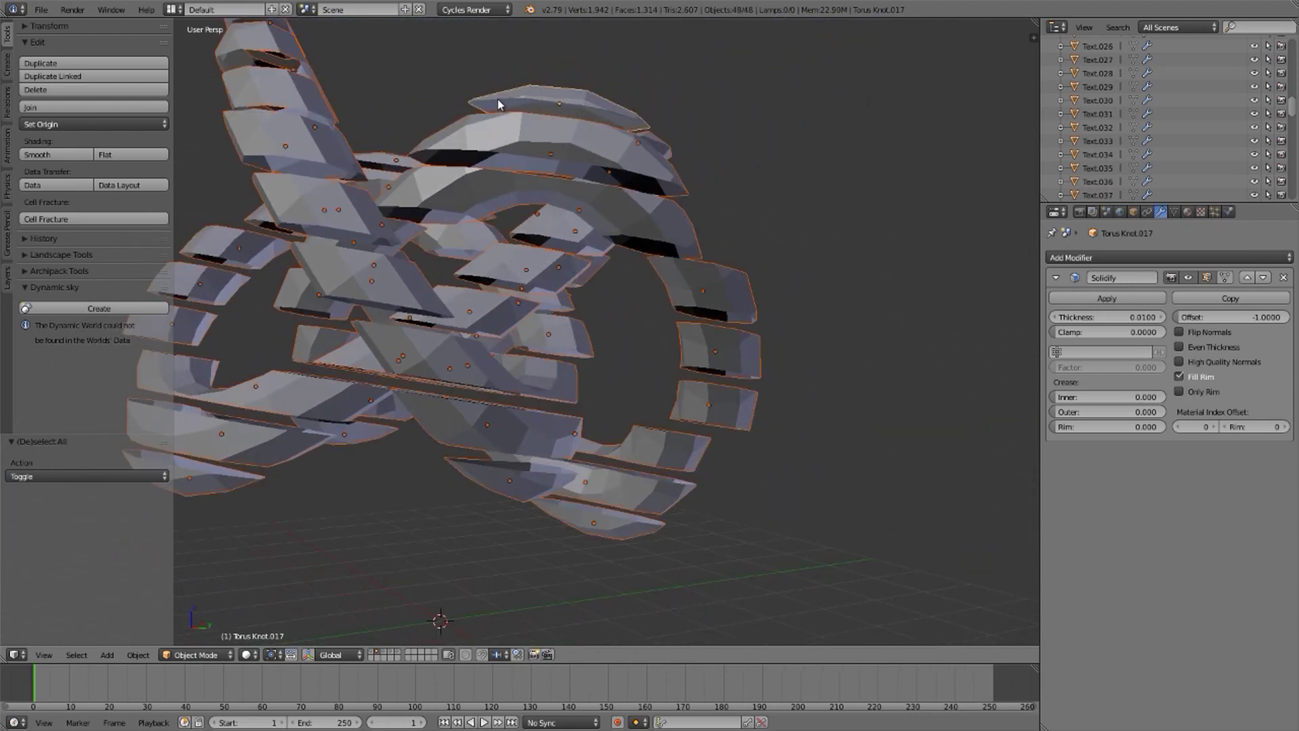
scroll(501, 99, up, 8)
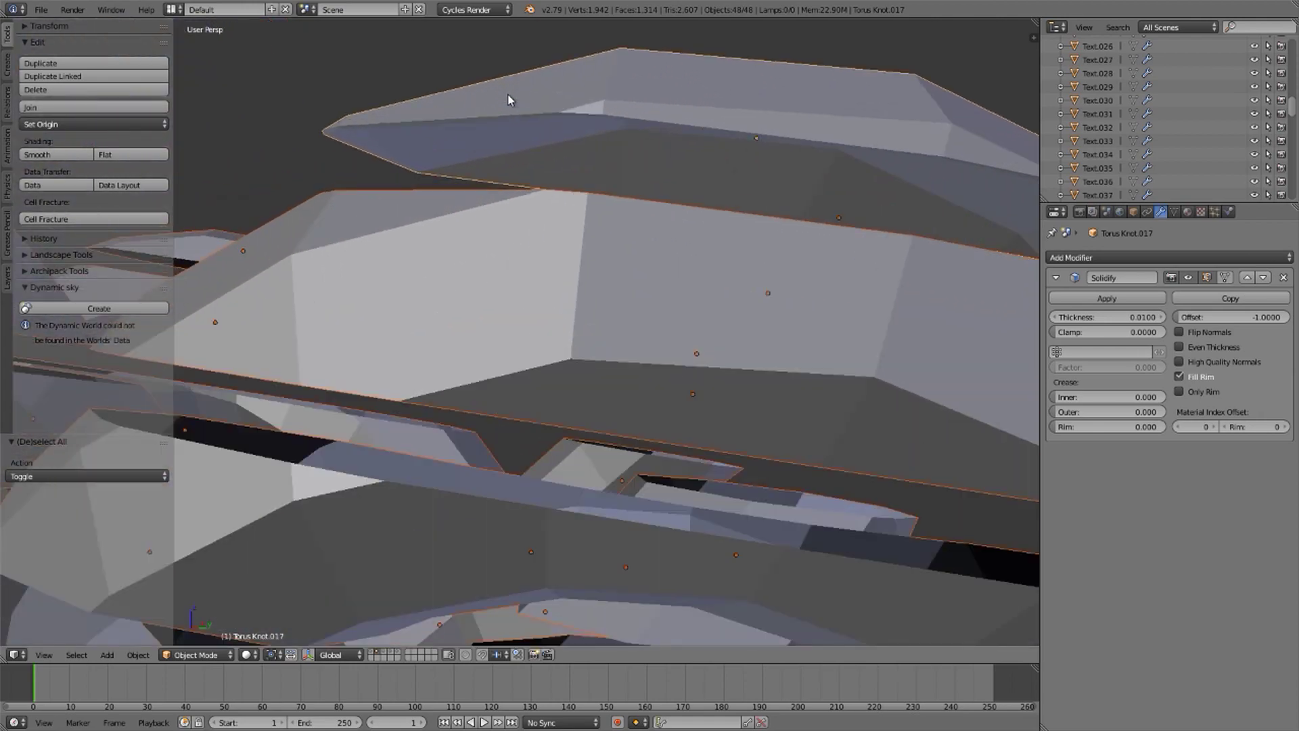
scroll(509, 99, down, 8)
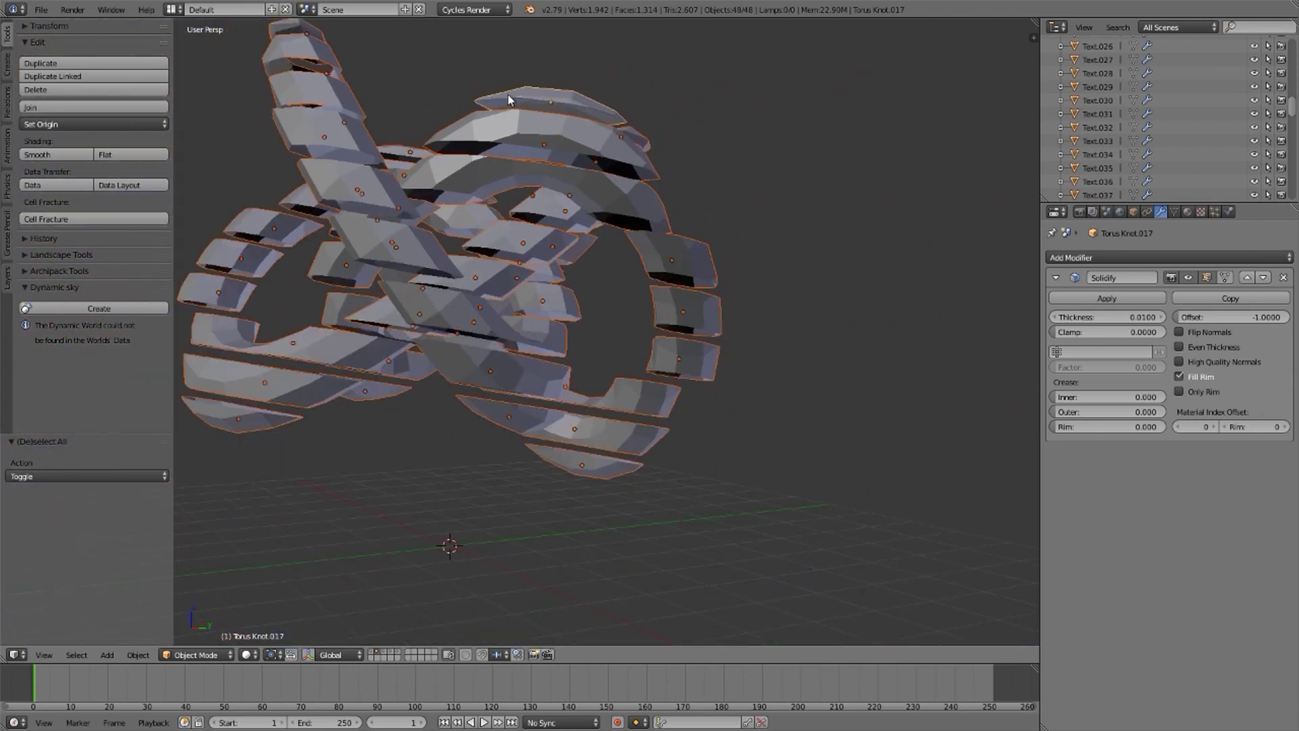
Step: Link the top slice's Solidify modifier to all selected slices via Ctrl+L > Modifiers
key(ctrl+l)
mouse_move(510, 100)
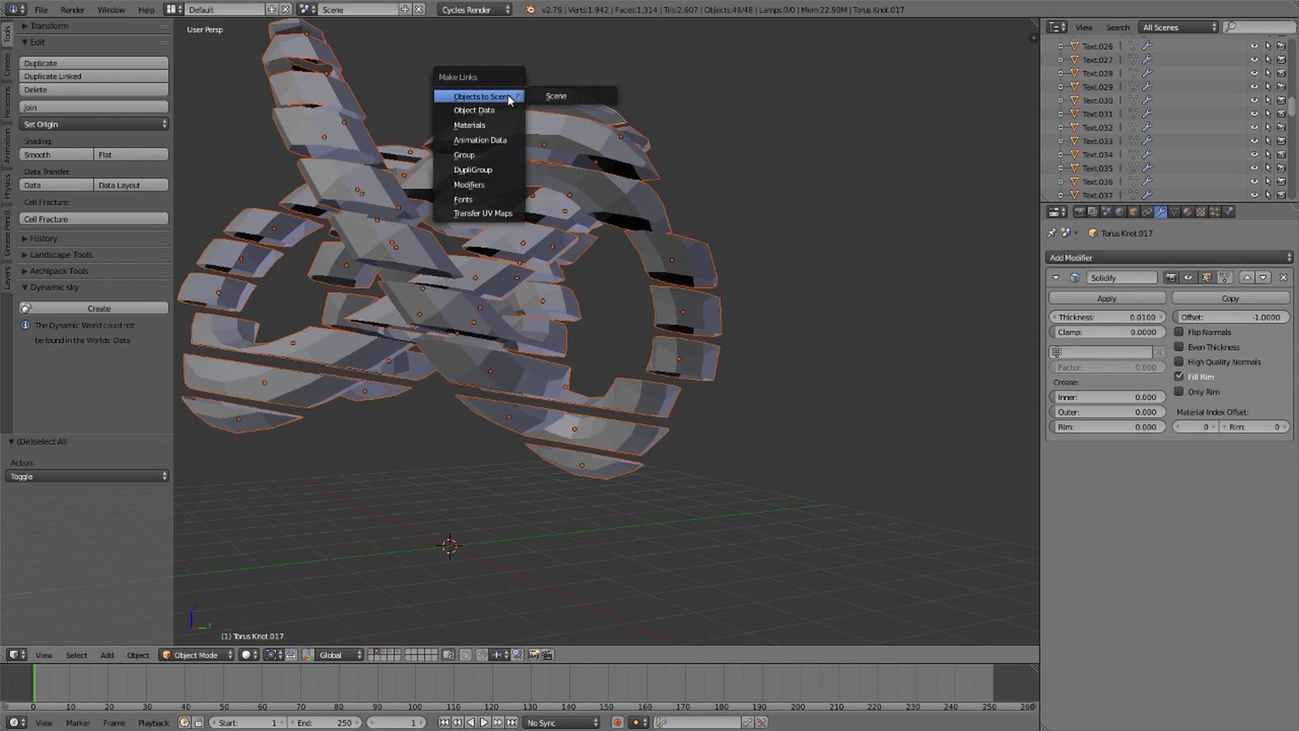
click(481, 185)
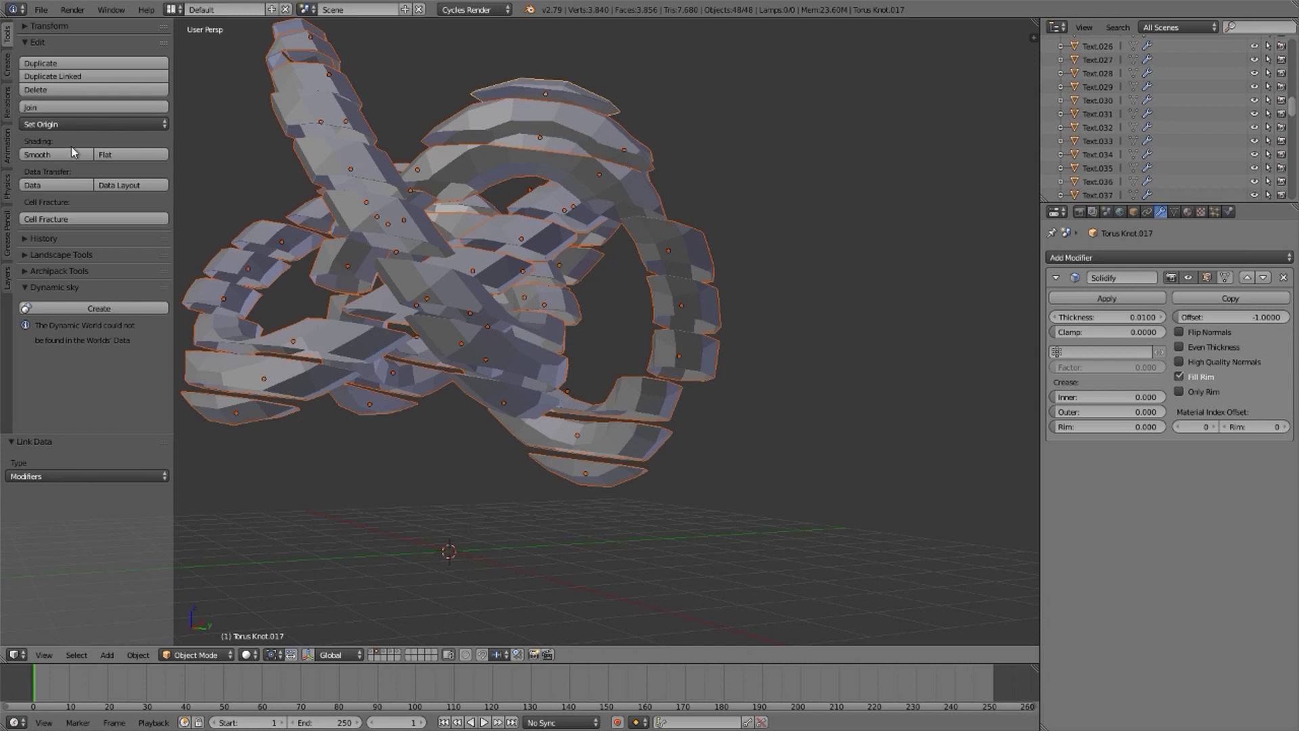
click(8, 188)
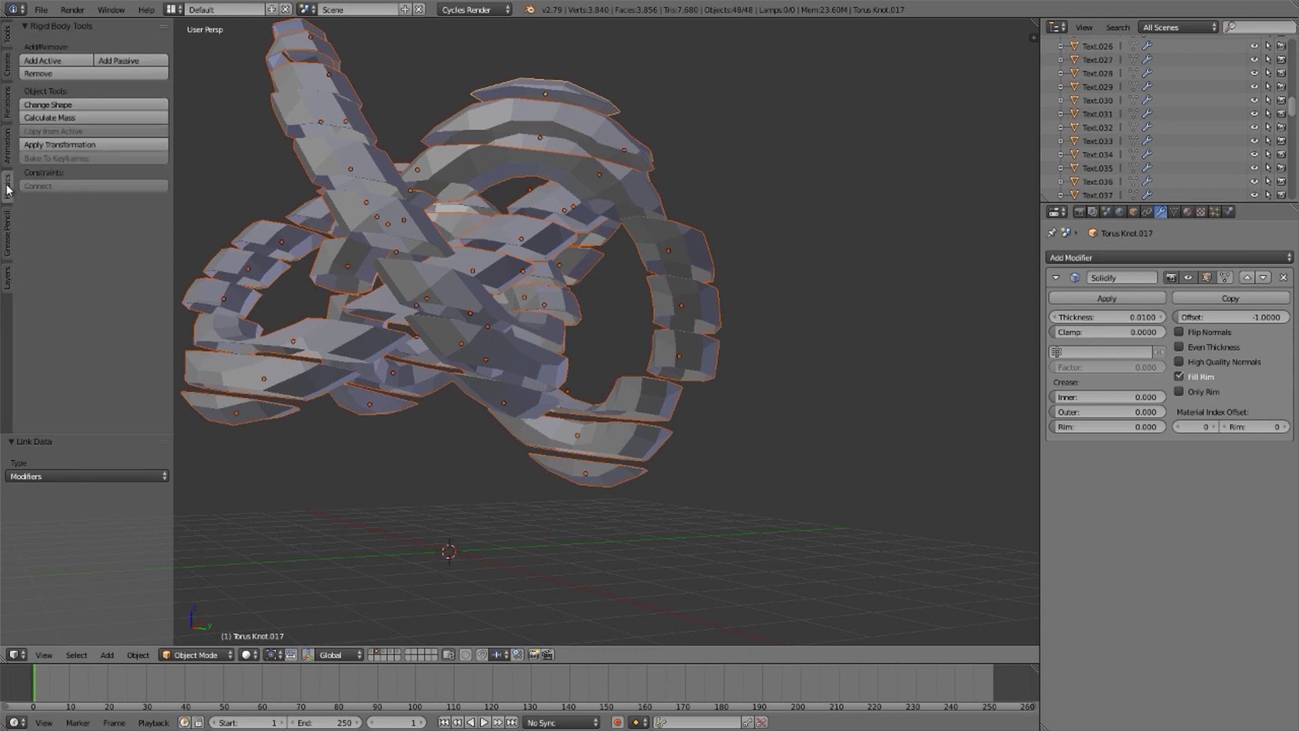
Step: Make the 48 slices Active rigid bodies and the layer-4 ground plane a Passive one
click(51, 59)
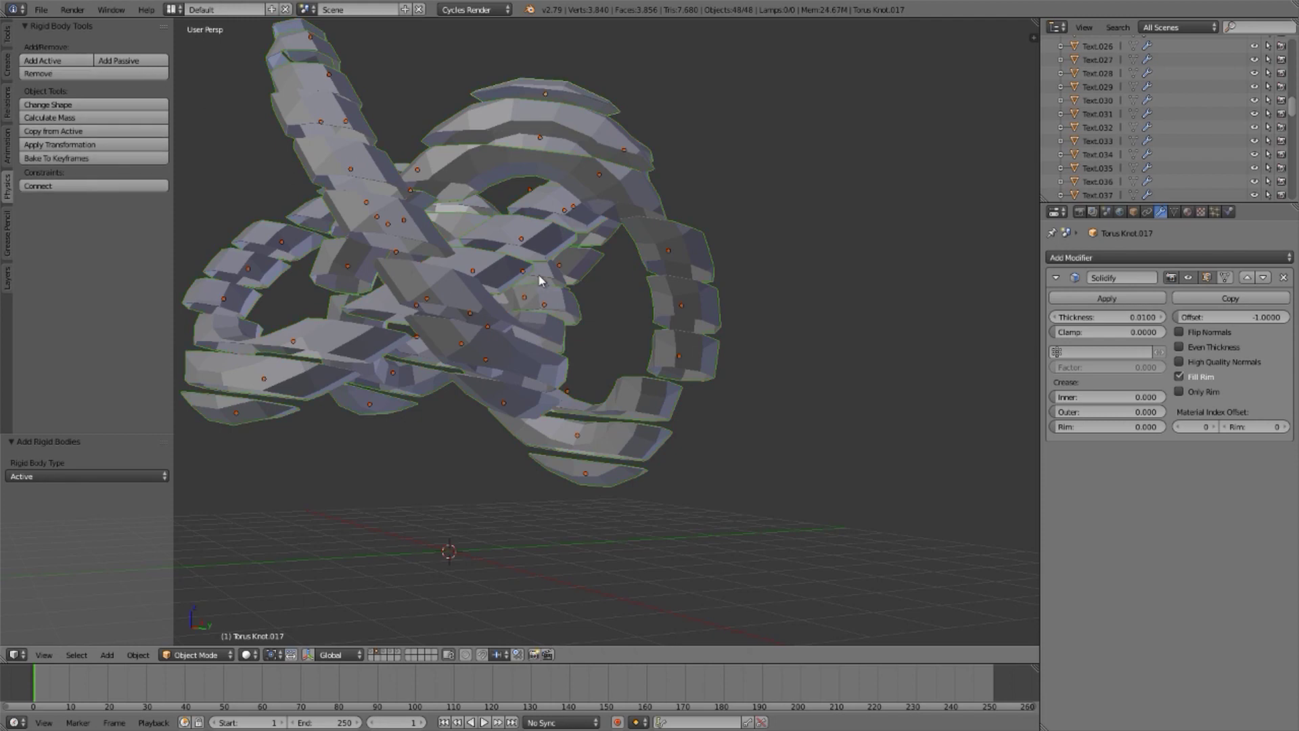
key(shift+4)
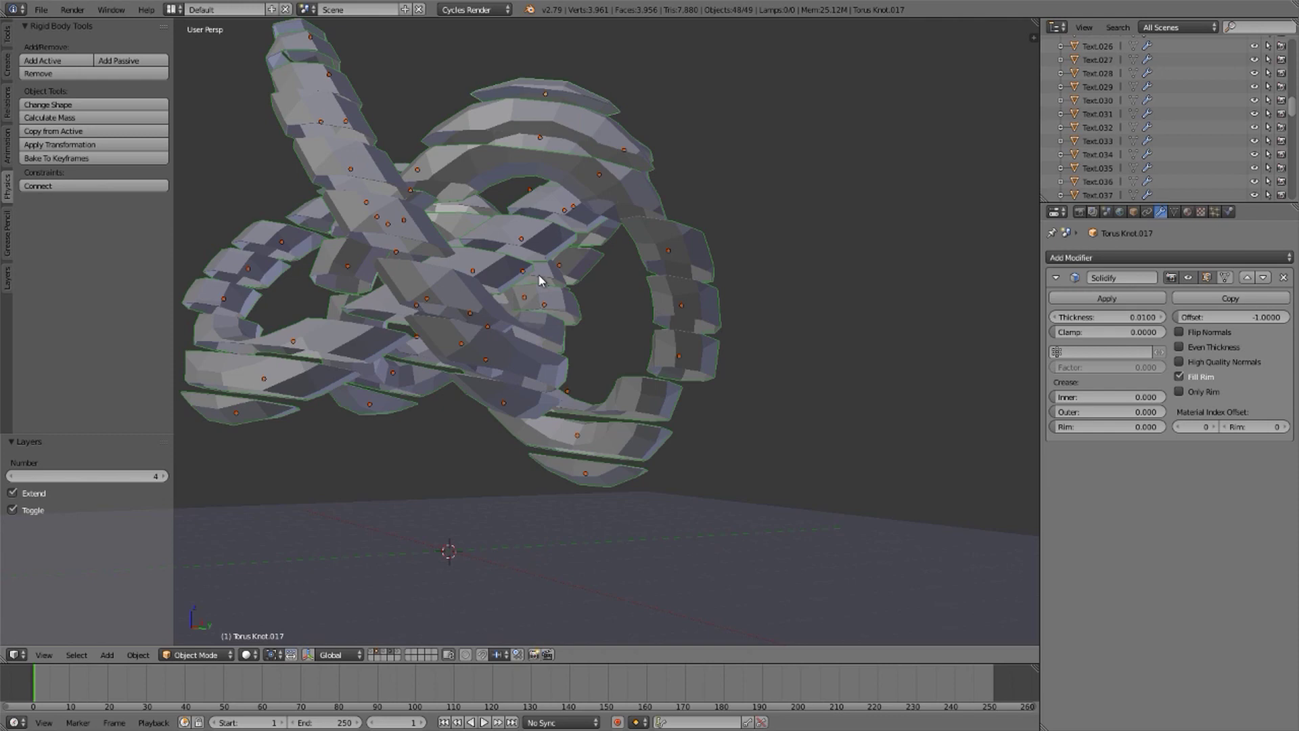
scroll(539, 280, down, 5)
middle_drag(539, 279, 522, 371)
right_click(522, 370)
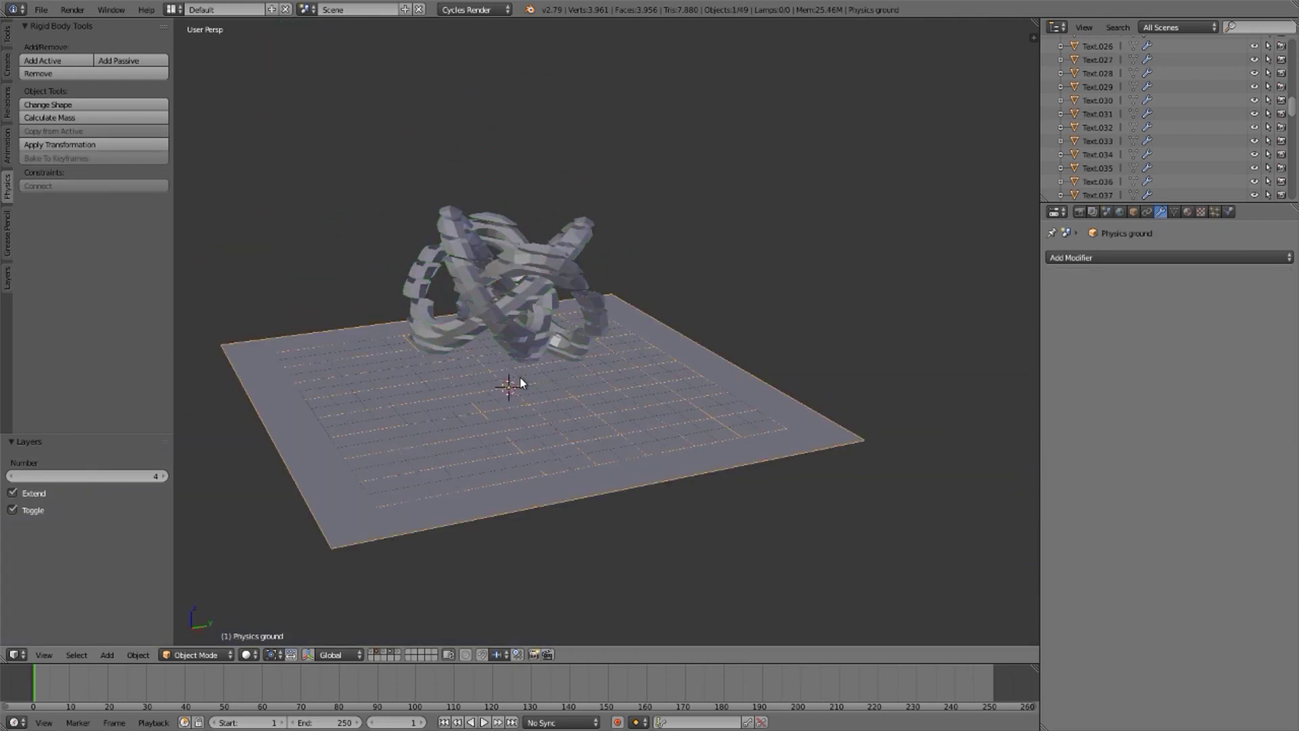
click(115, 60)
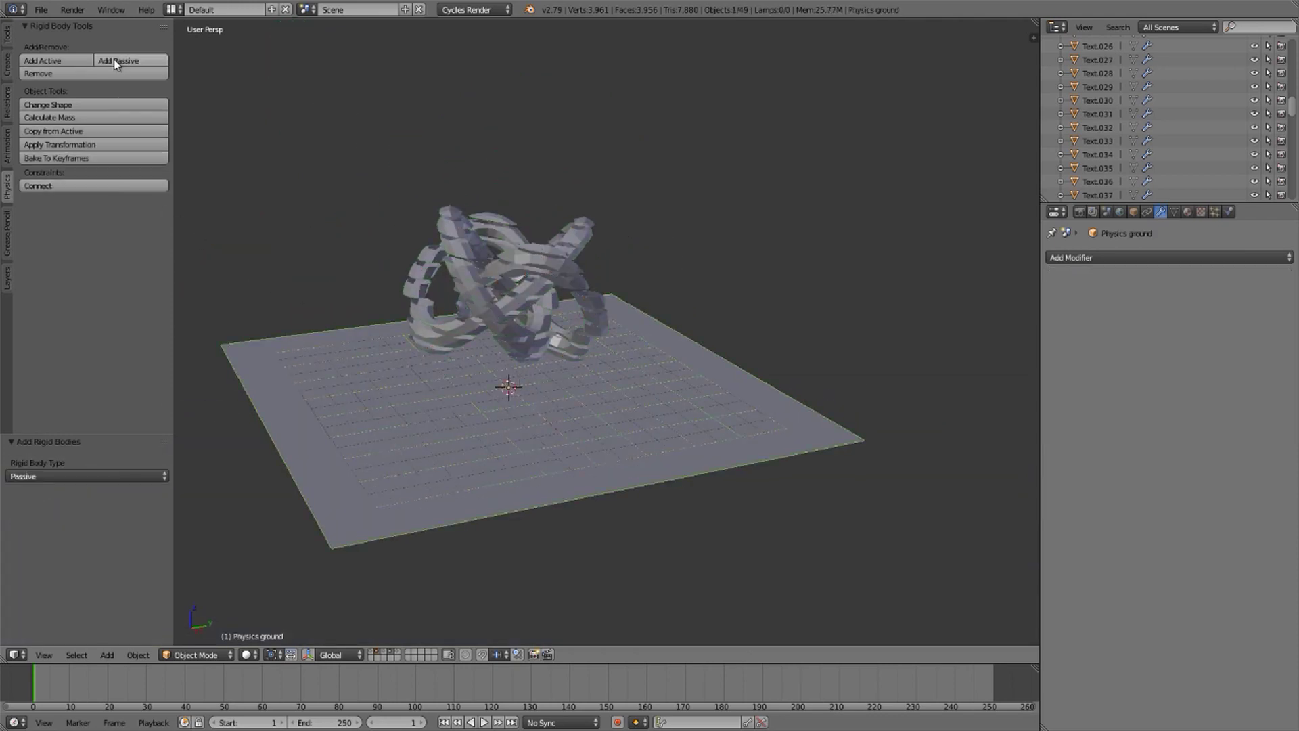
key(shift+1)
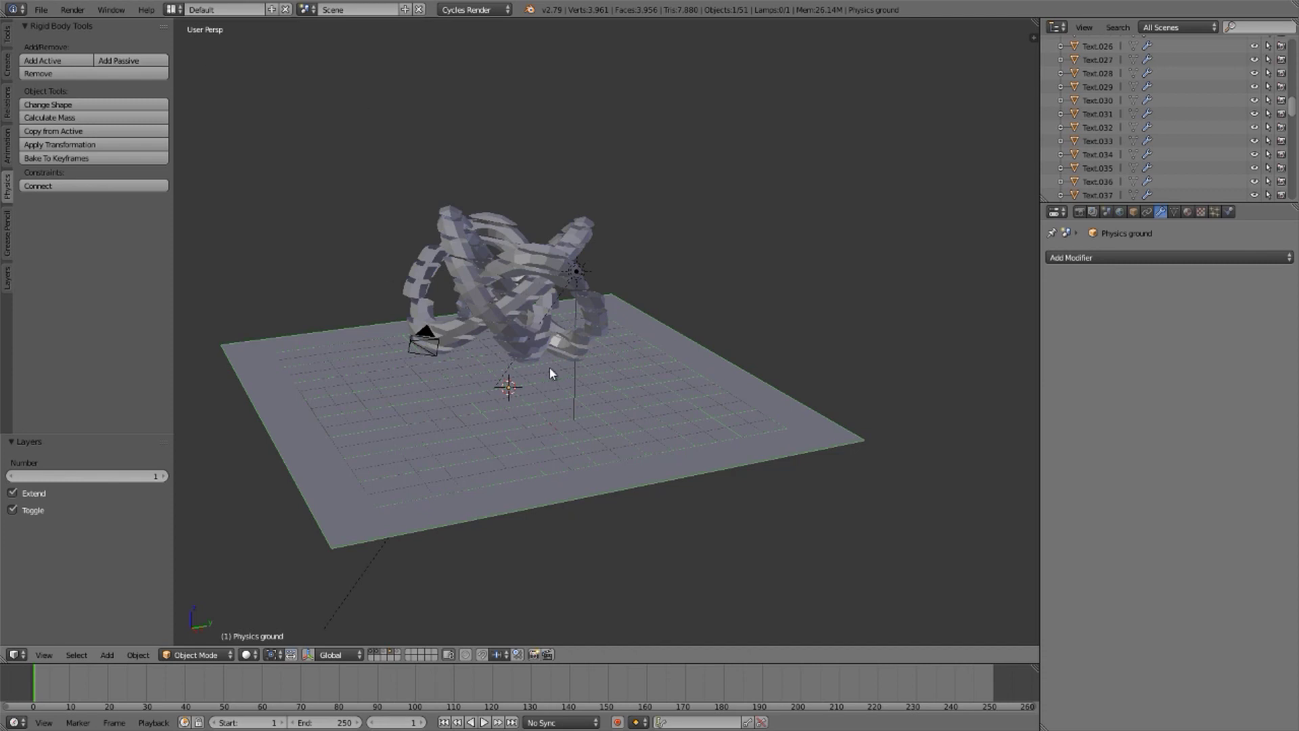
key(KP_3)
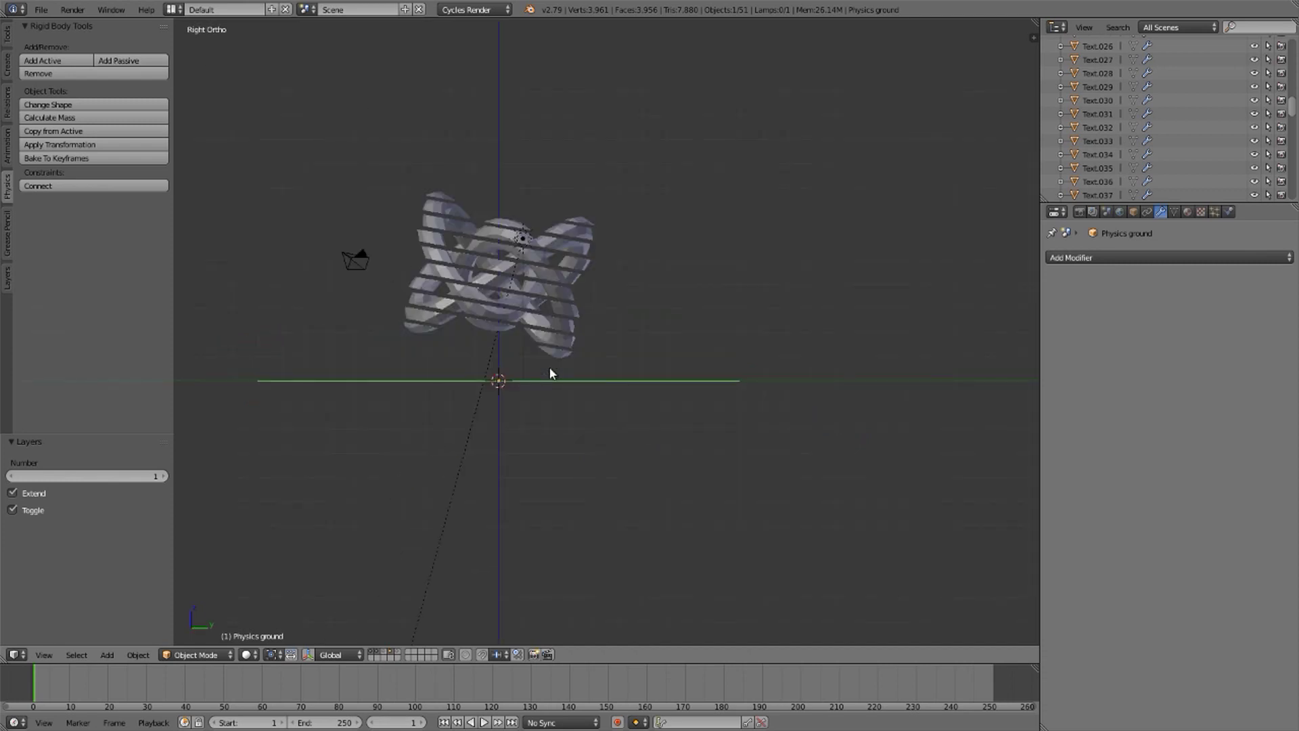
Step: Play the rigid-body simulation to frame 249 so the slices pile onto the ground plane
key(Home)
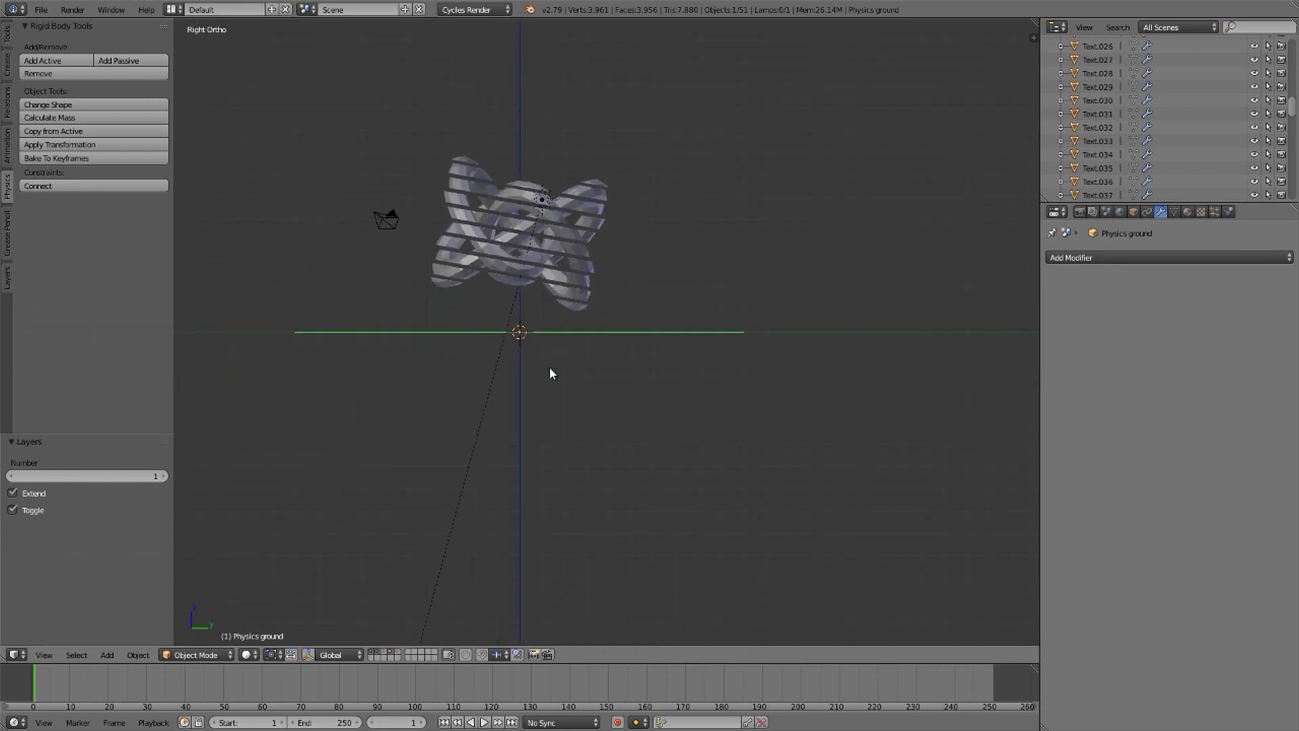
scroll(546, 220, up, 5)
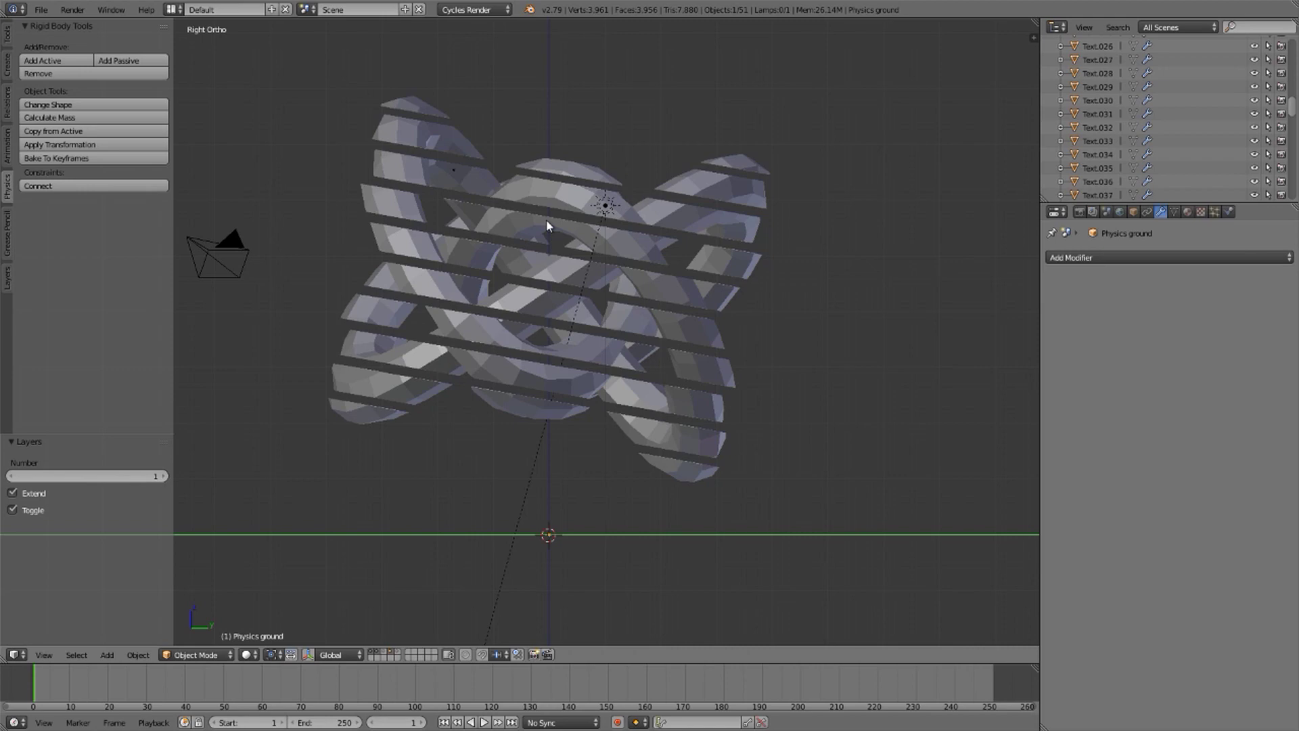
key(alt+a)
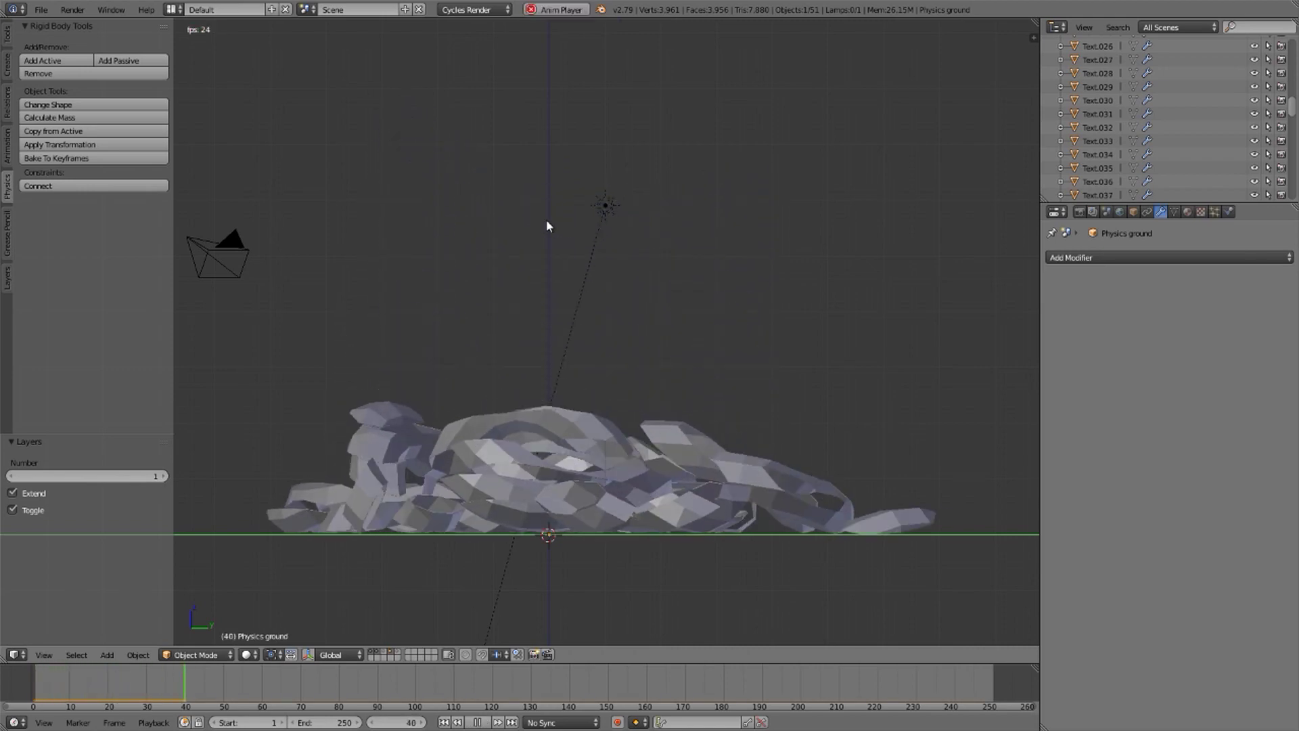
key(KP_7)
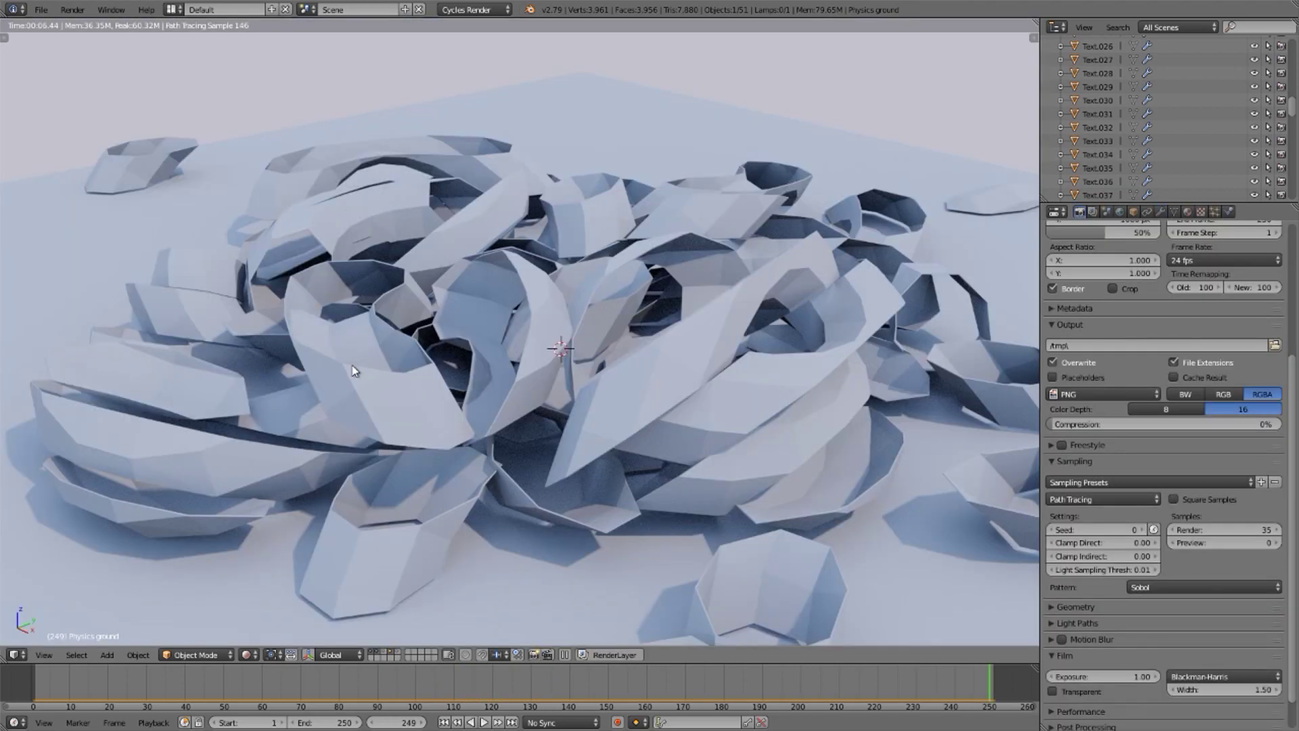
key(shift+z)
scroll(353, 371, down, 5)
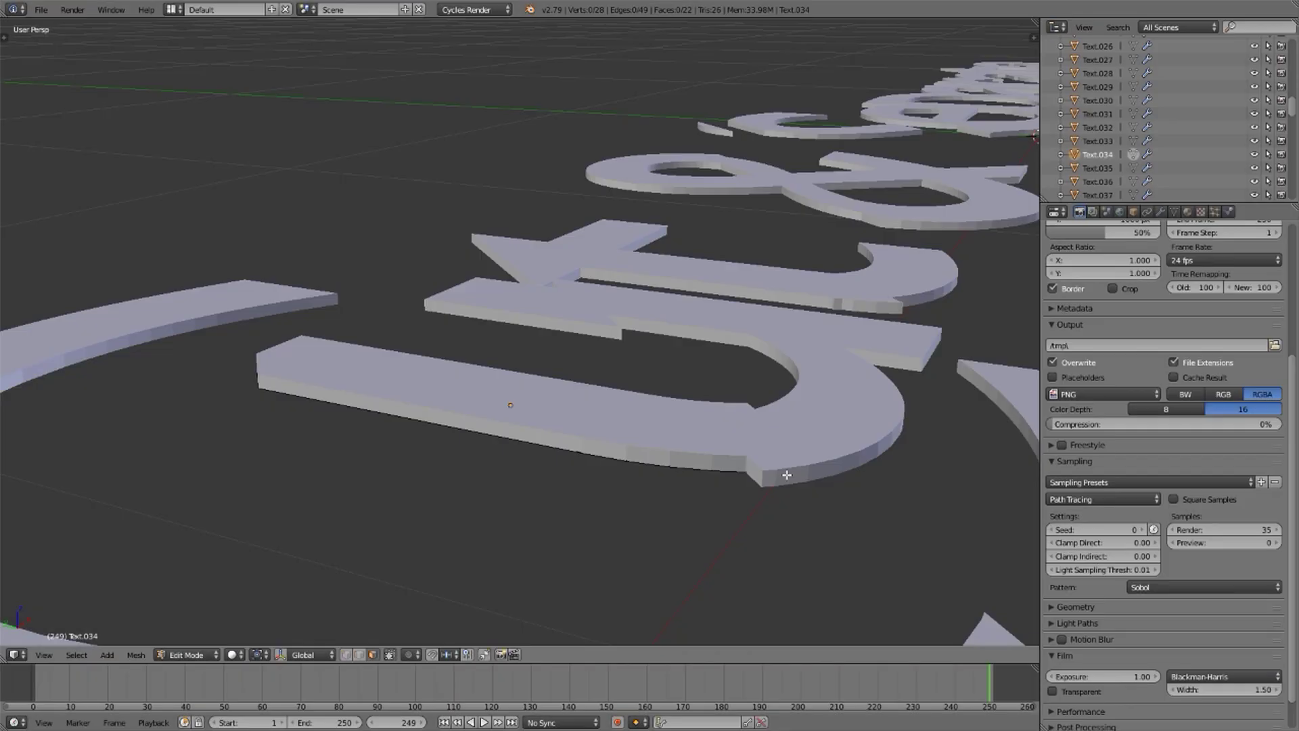
middle_drag(787, 475, 380, 429)
Step: Deselect the text pieces and tilt the view to inspect the thickened 'Cut & Separate' letters
scroll(406, 423, down, 3)
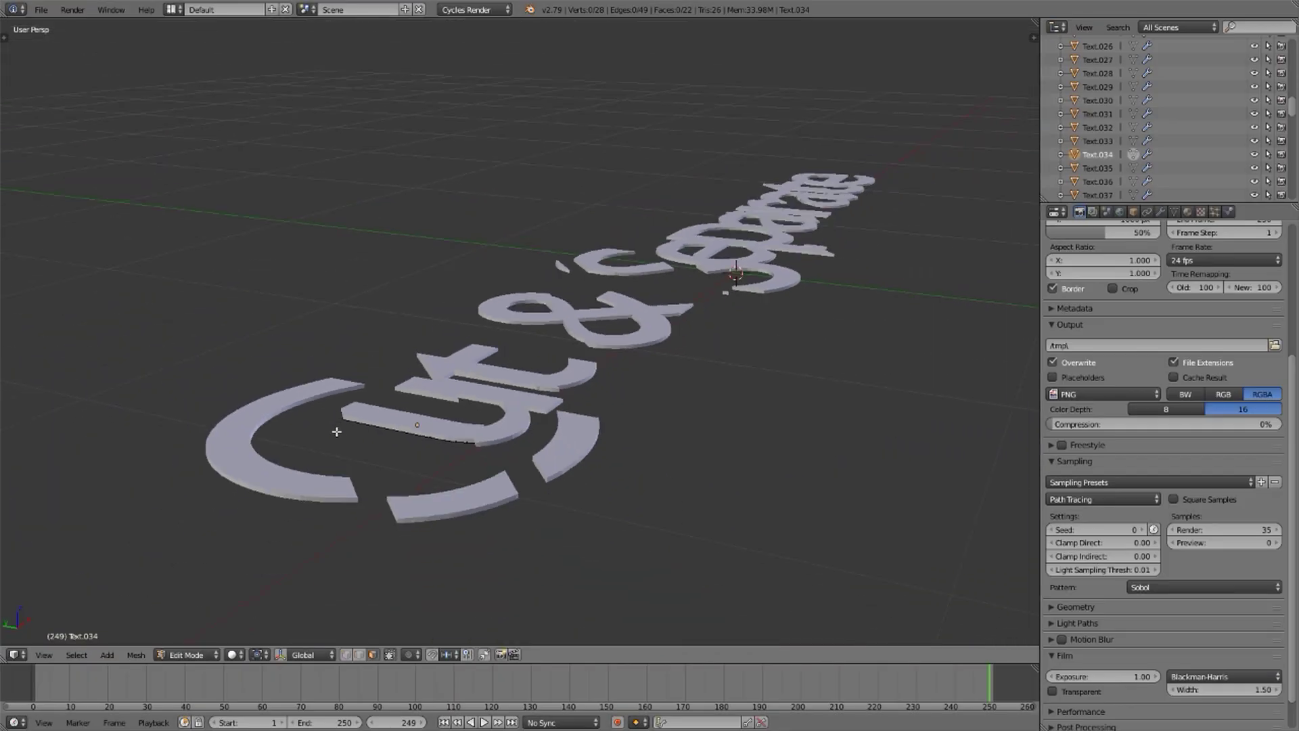
scroll(339, 461, up, 6)
scroll(342, 473, down, 3)
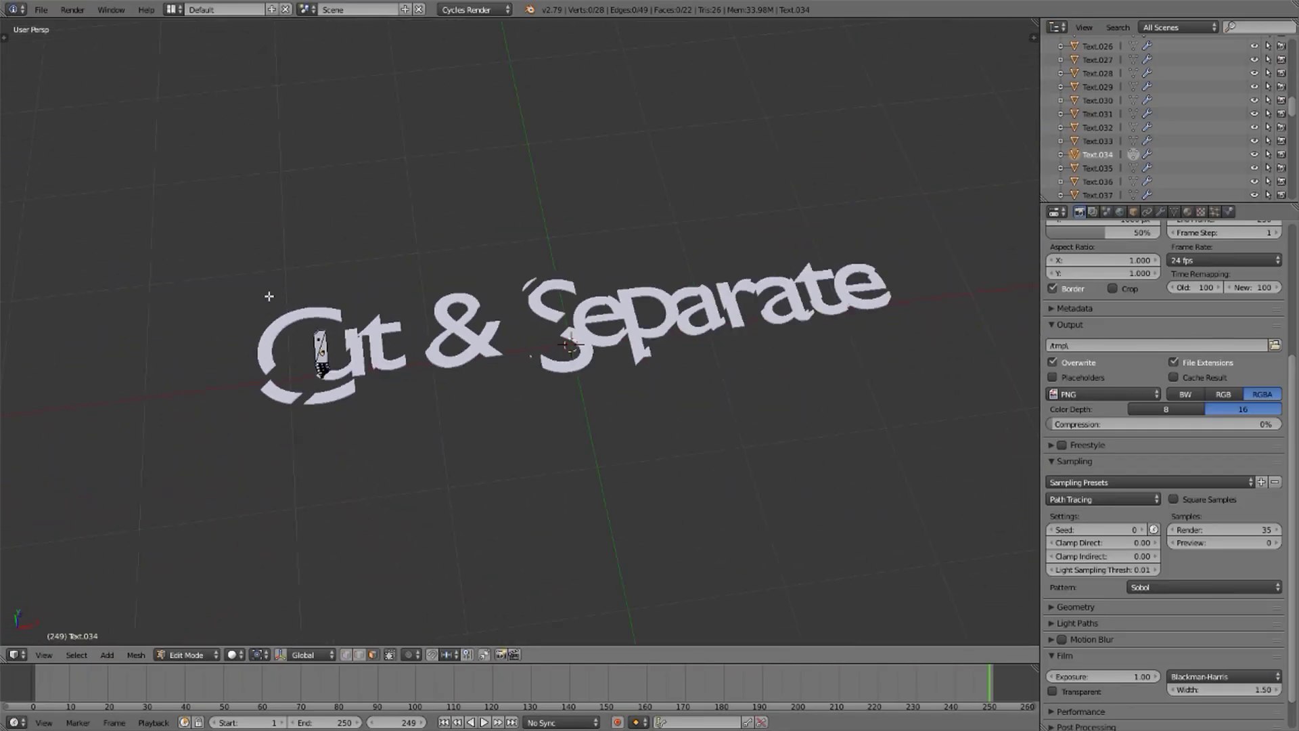
scroll(561, 318, up, 5)
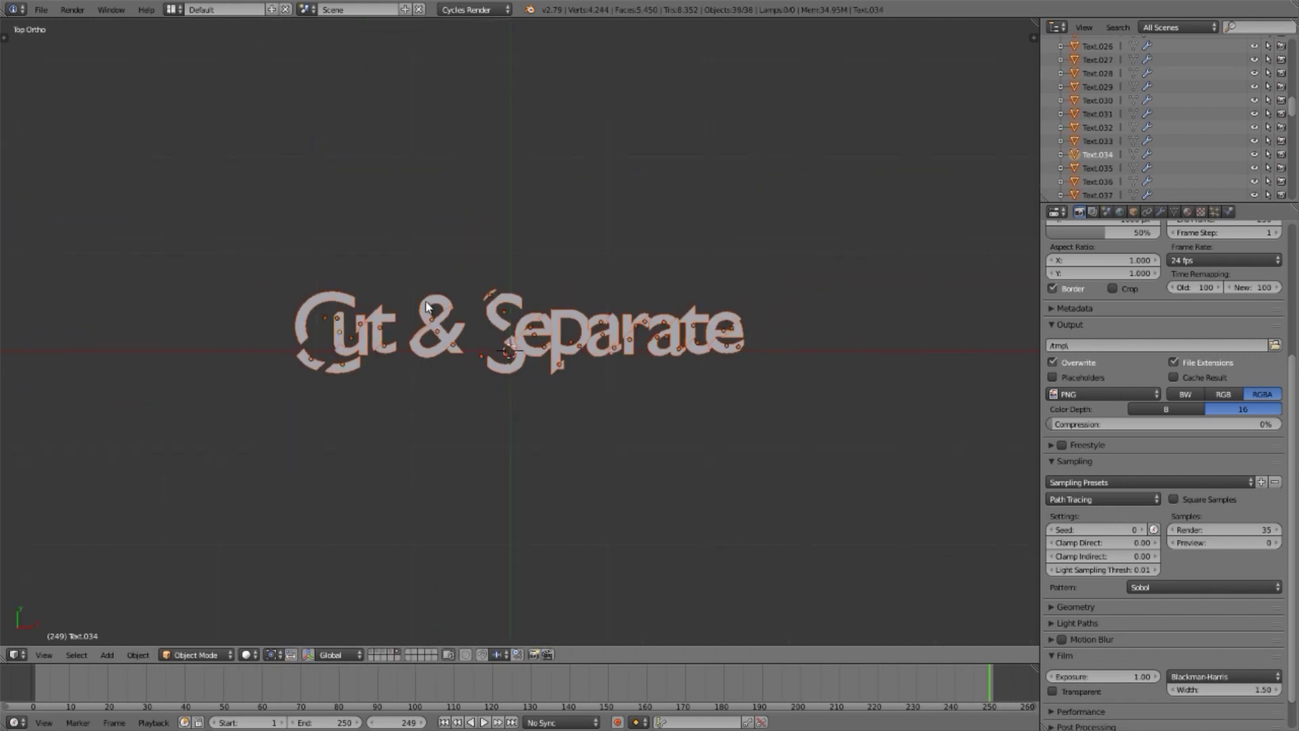
key(a)
scroll(483, 328, up, 5)
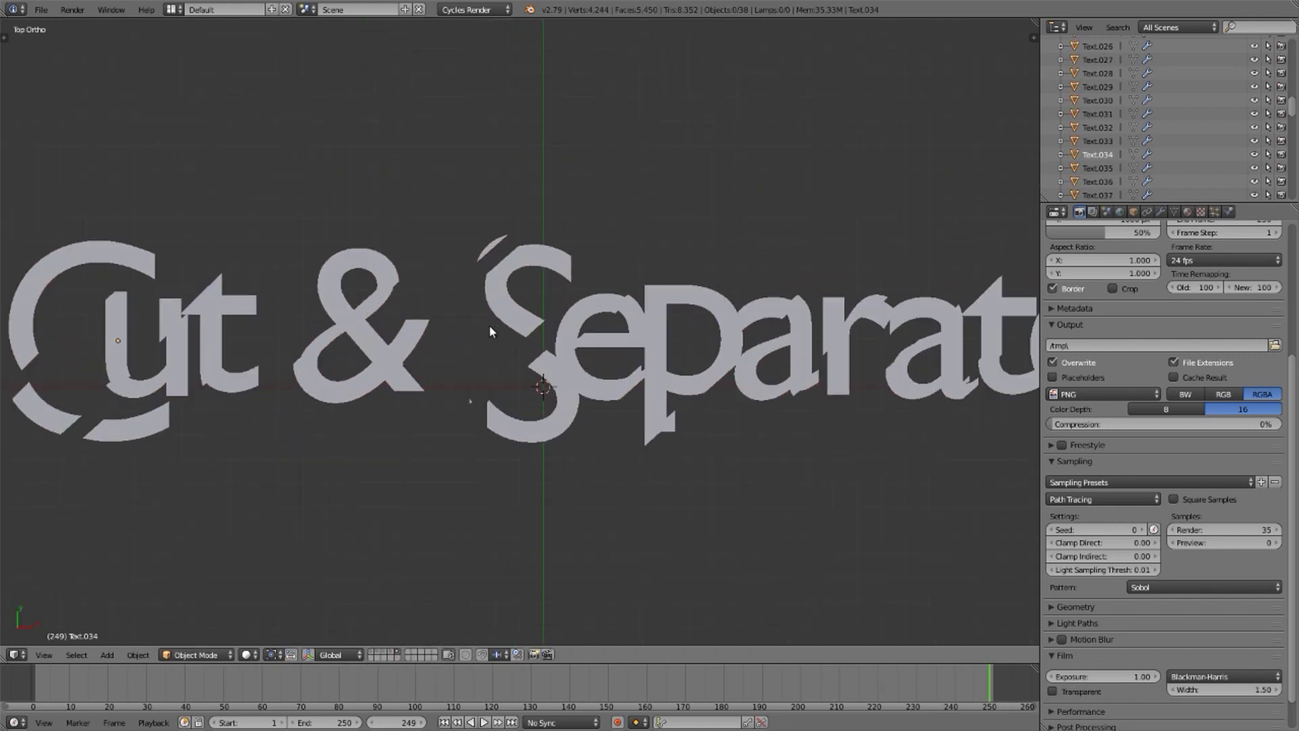
scroll(490, 326, down, 1)
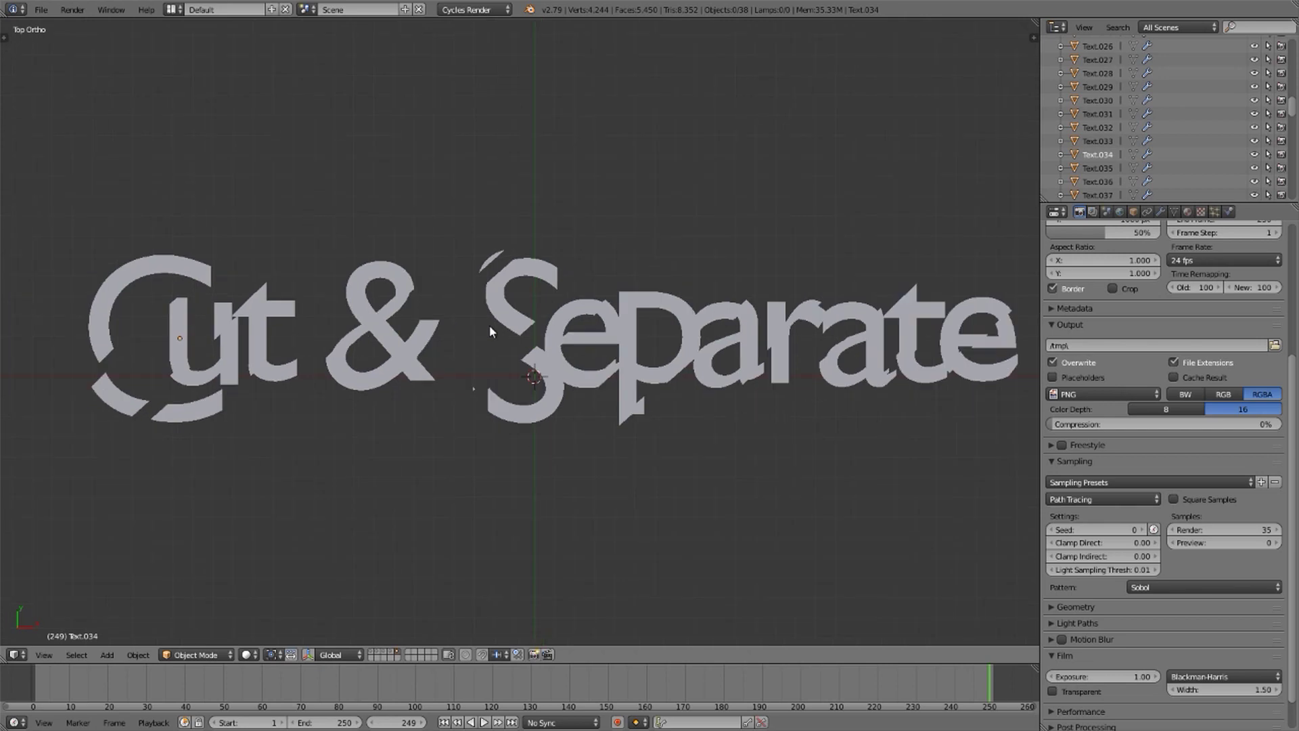
shift+middle_drag(489, 325, 463, 322)
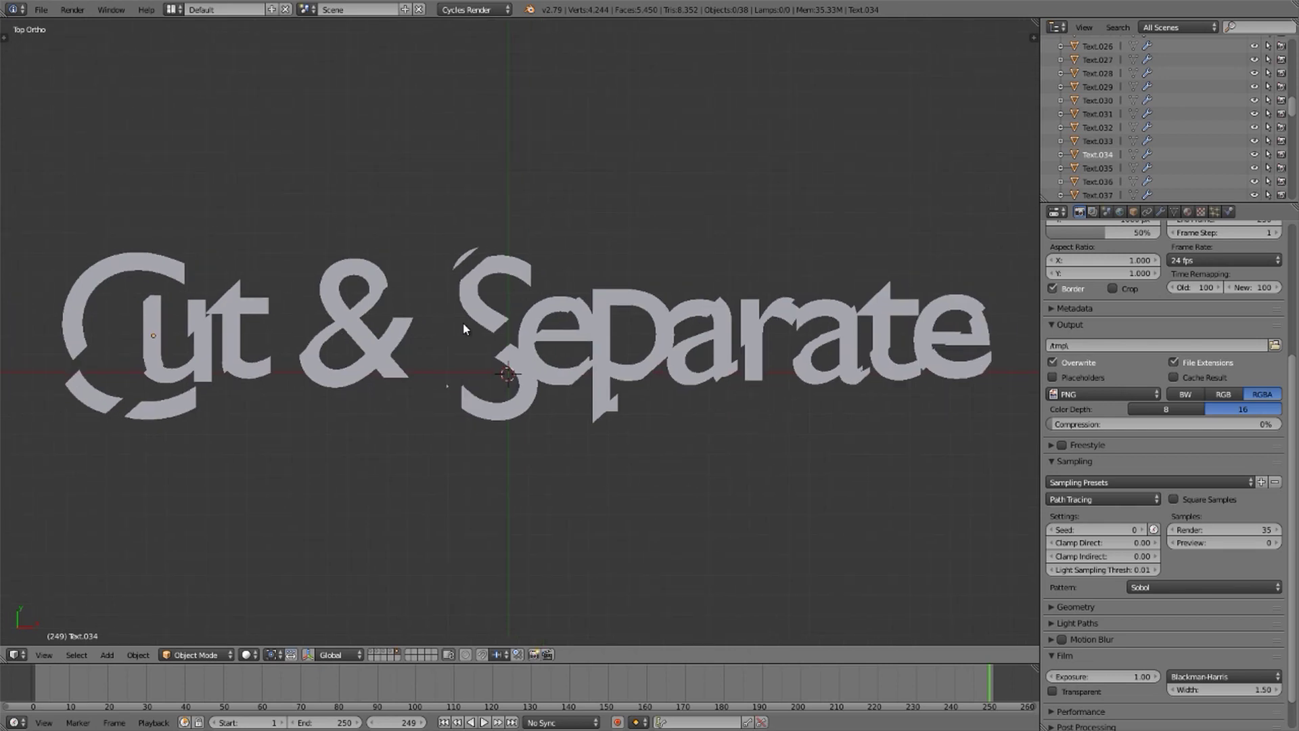
middle_drag(593, 340, 555, 233)
scroll(604, 352, up, 8)
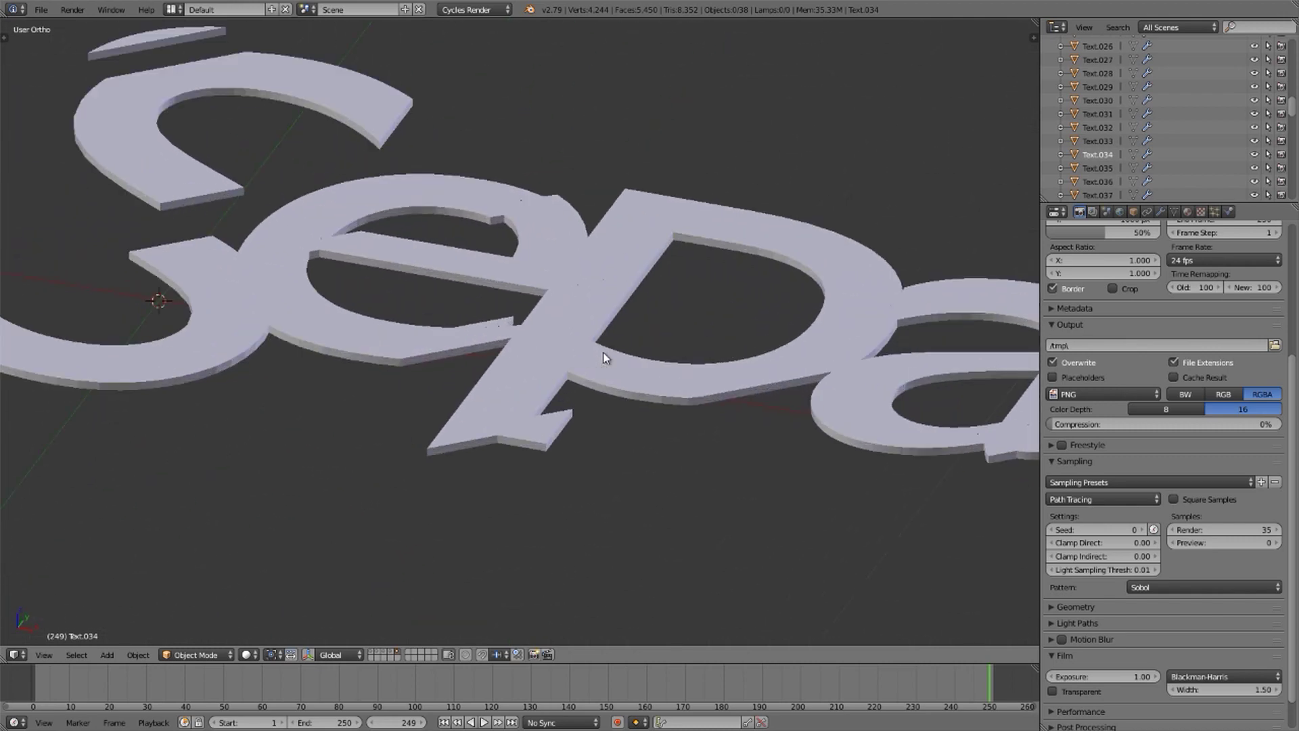